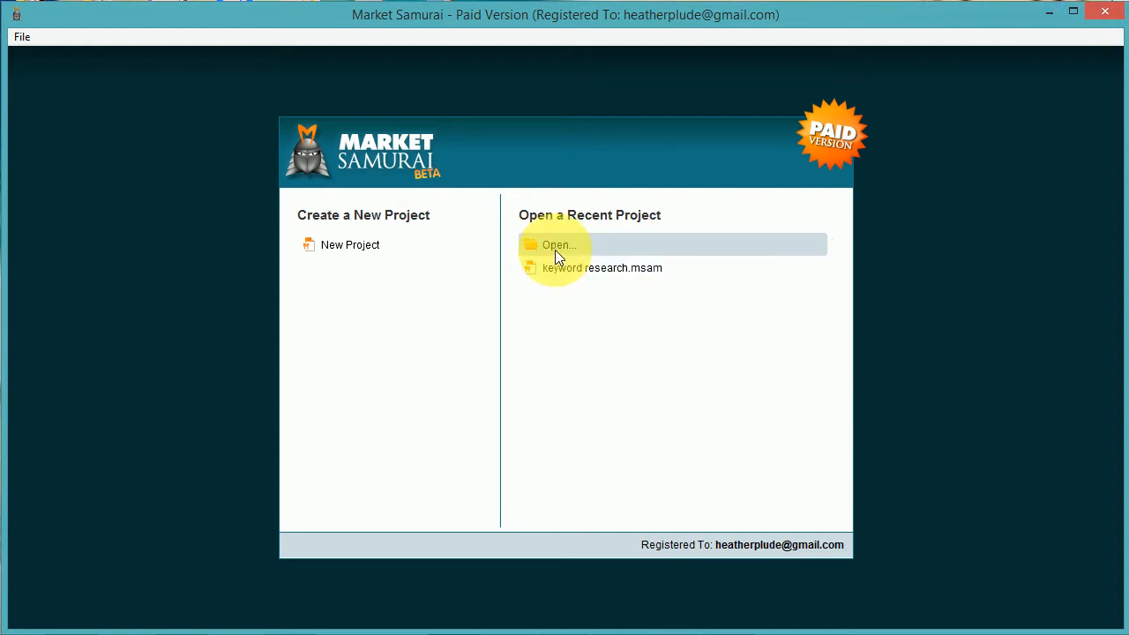
{"action": "left_click", "coordinate": [555, 247]}
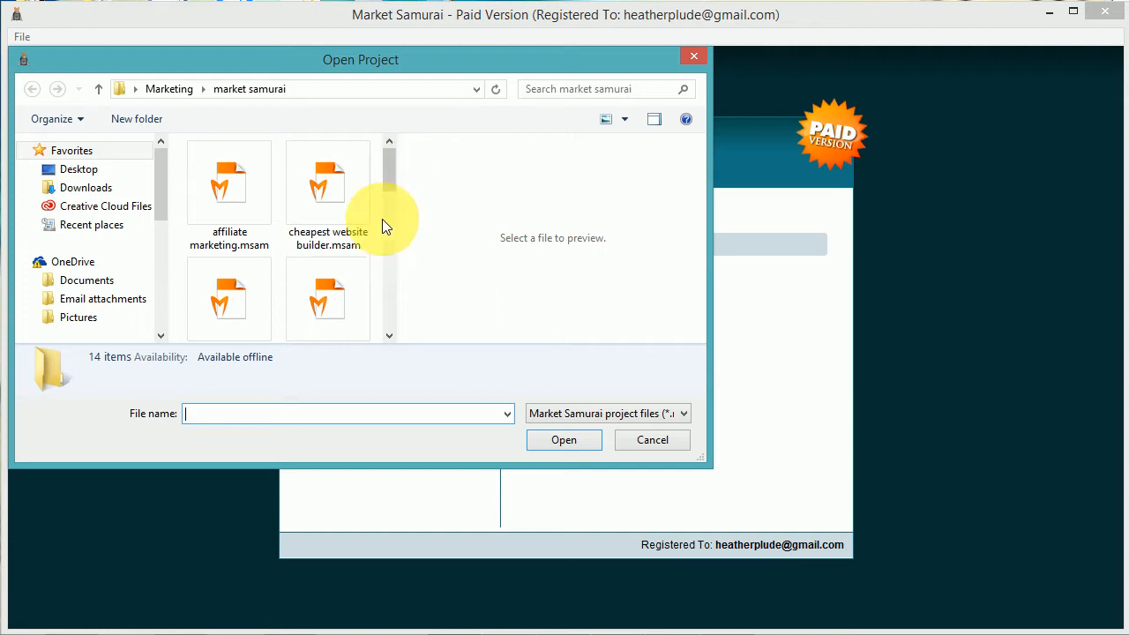
{"action": "left_click", "coordinate": [540, 89]}
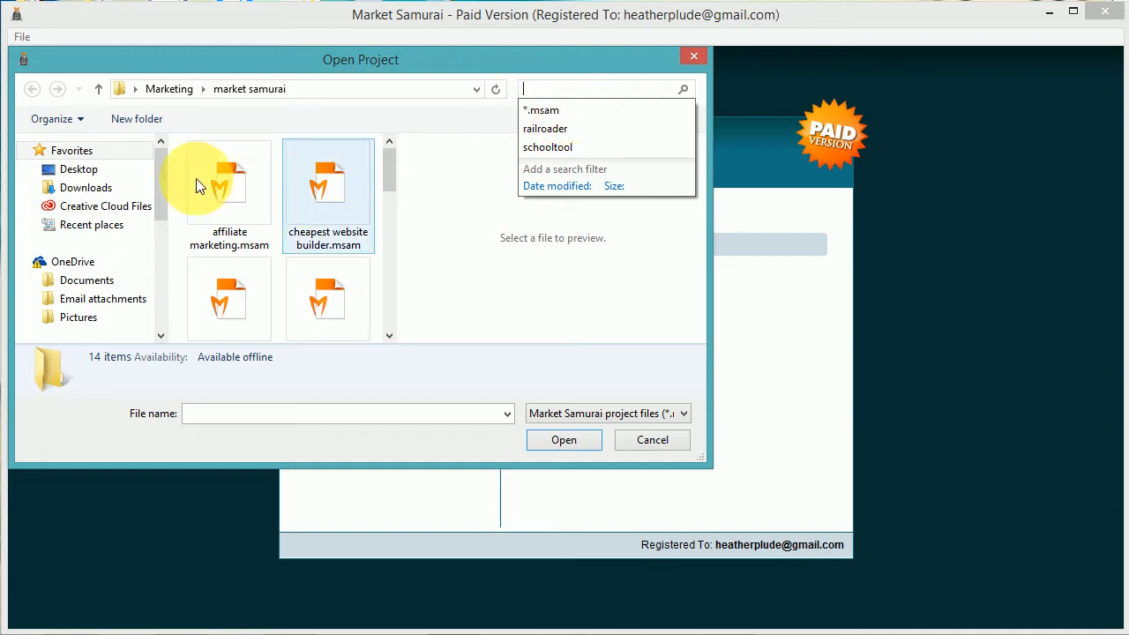
{"action": "left_click_drag", "start_coordinate": [158, 176], "coordinate": [159, 230]}
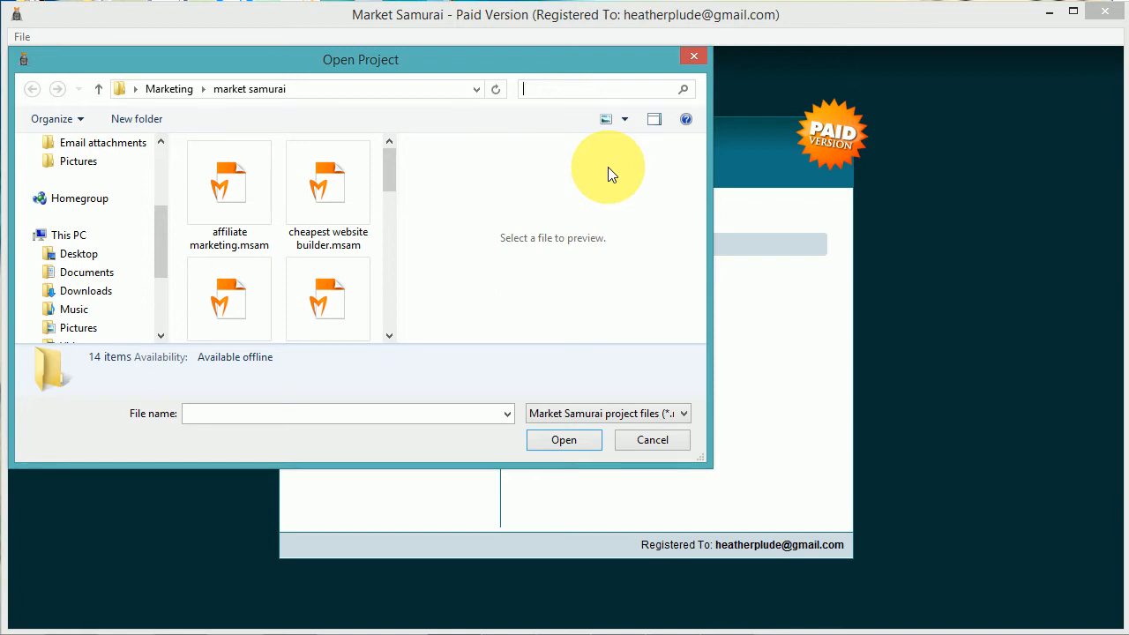
{"action": "left_click", "coordinate": [691, 58]}
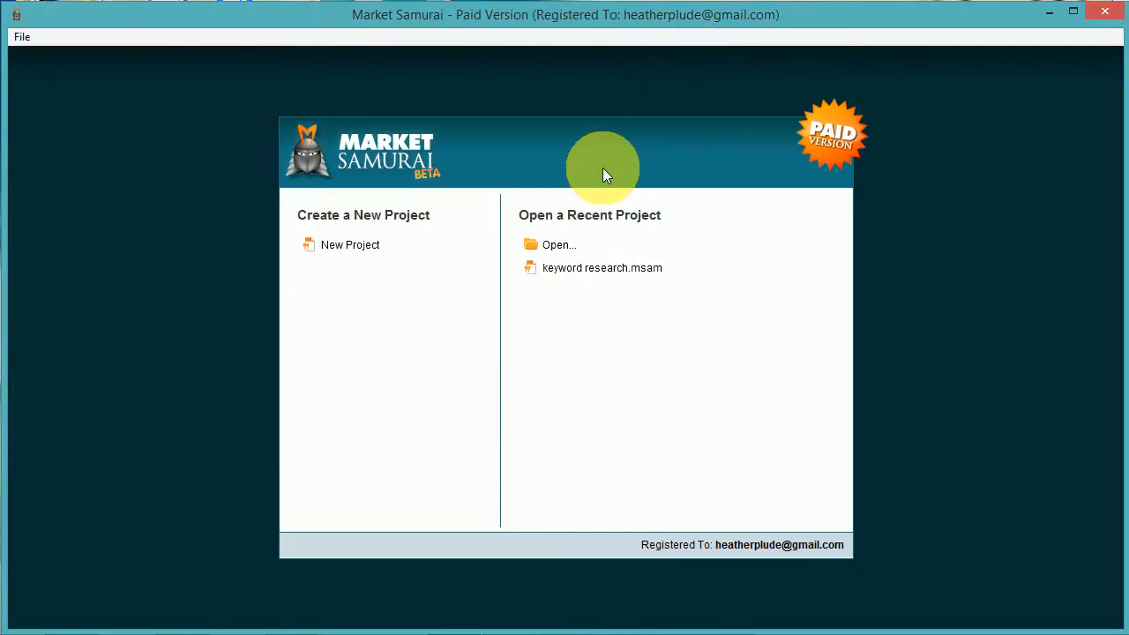
Create a new project with "start a website" as both keyword and title, keeping English and all countries.
{"action": "left_click", "coordinate": [330, 246]}
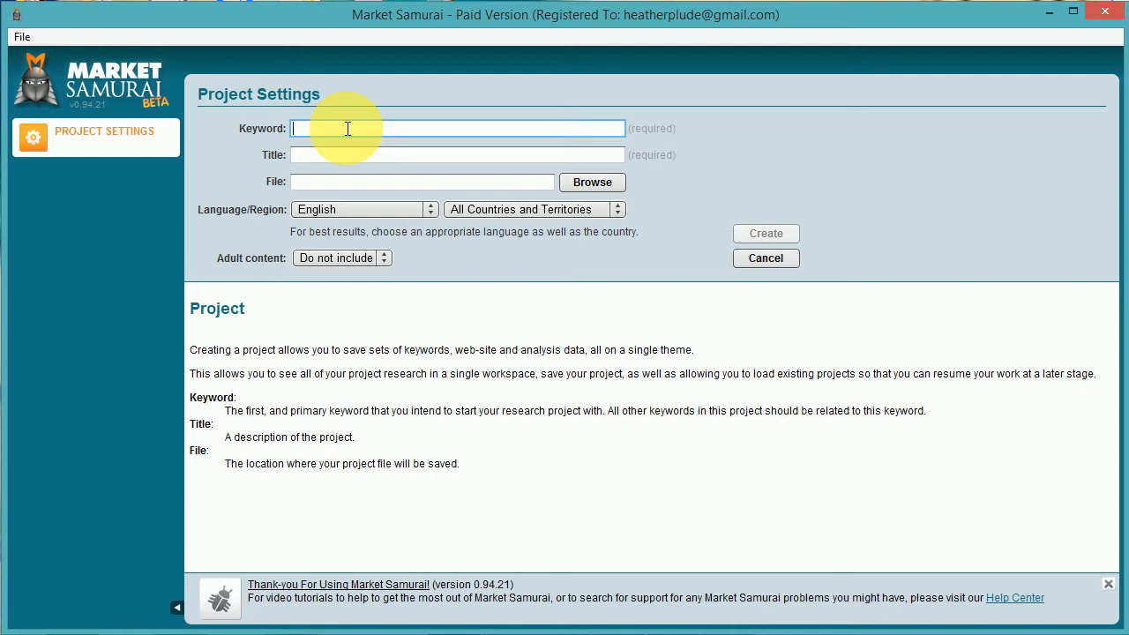
{"action": "type", "text": "start a website"}
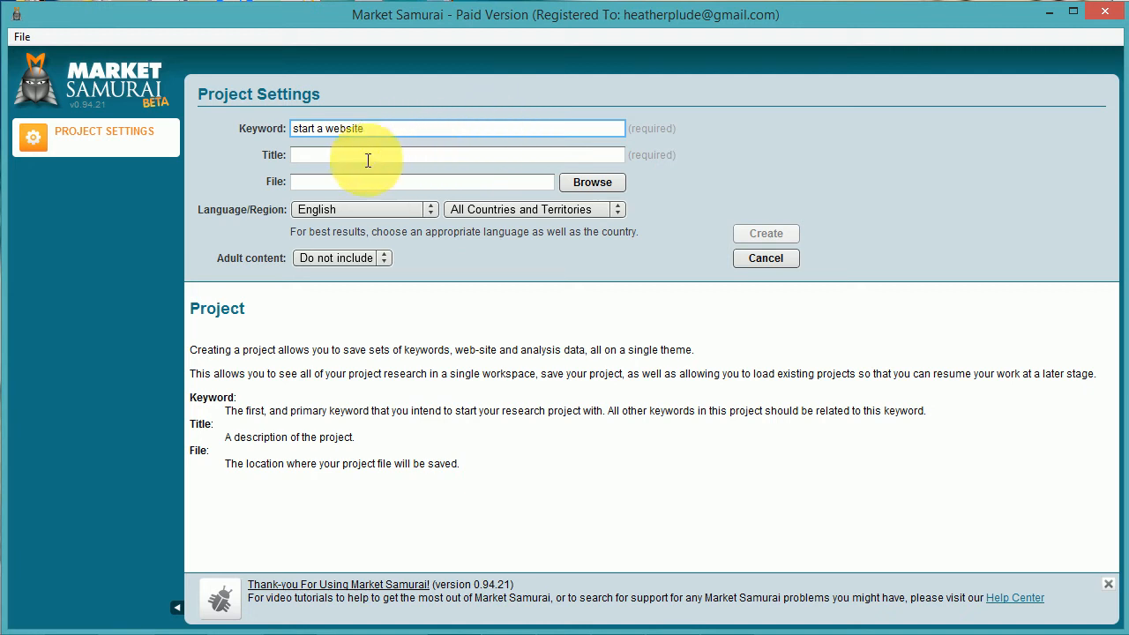
{"action": "left_click", "coordinate": [760, 167]}
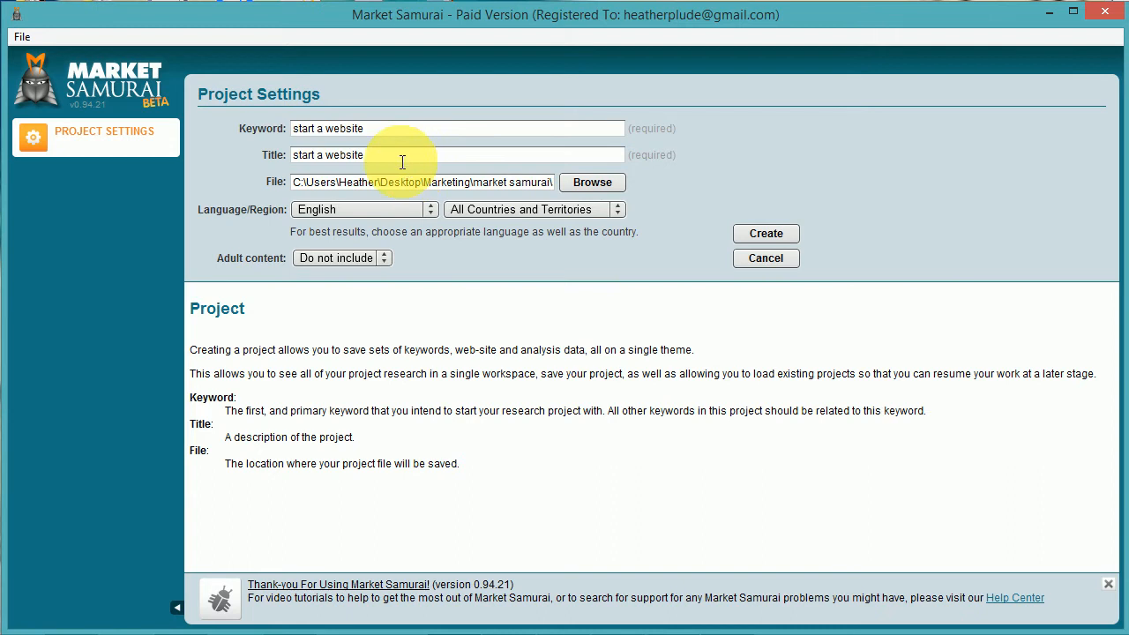
{"action": "left_click", "coordinate": [766, 234]}
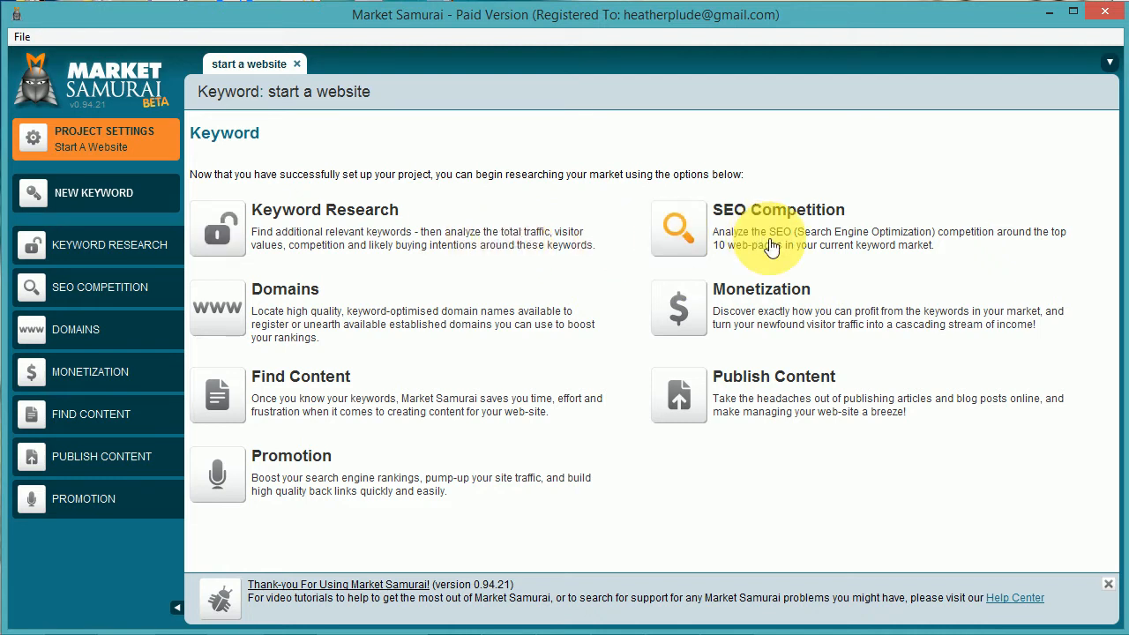
Add the keyword's permutations in Keyword Research and remove "a website start", "a start website" and "website a start".
{"action": "left_click", "coordinate": [443, 236]}
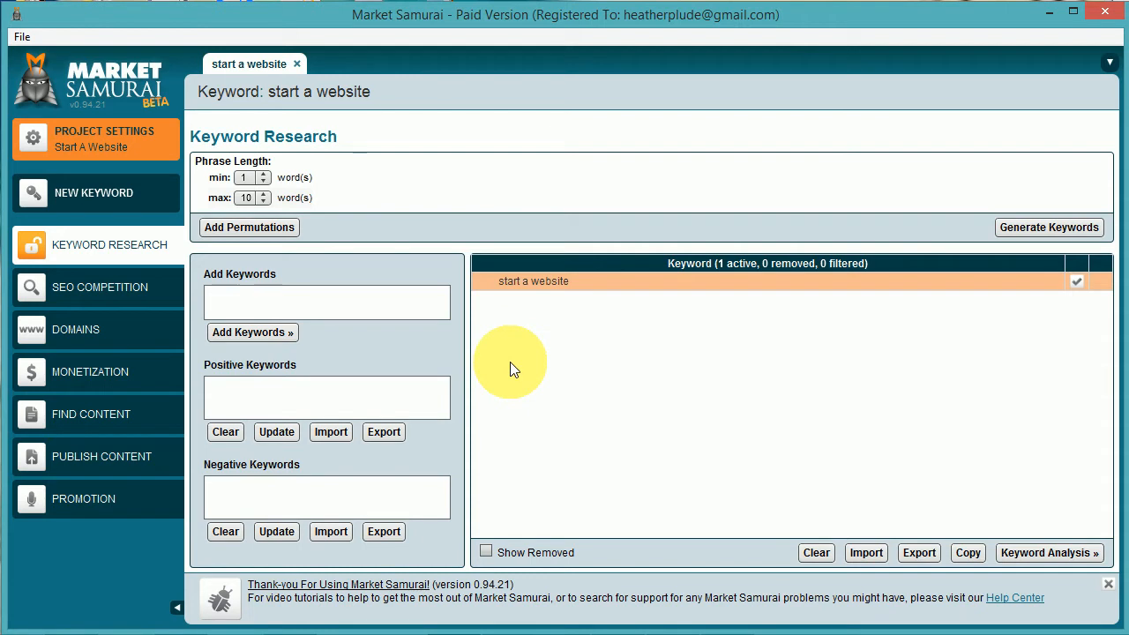
{"action": "left_click", "coordinate": [279, 227]}
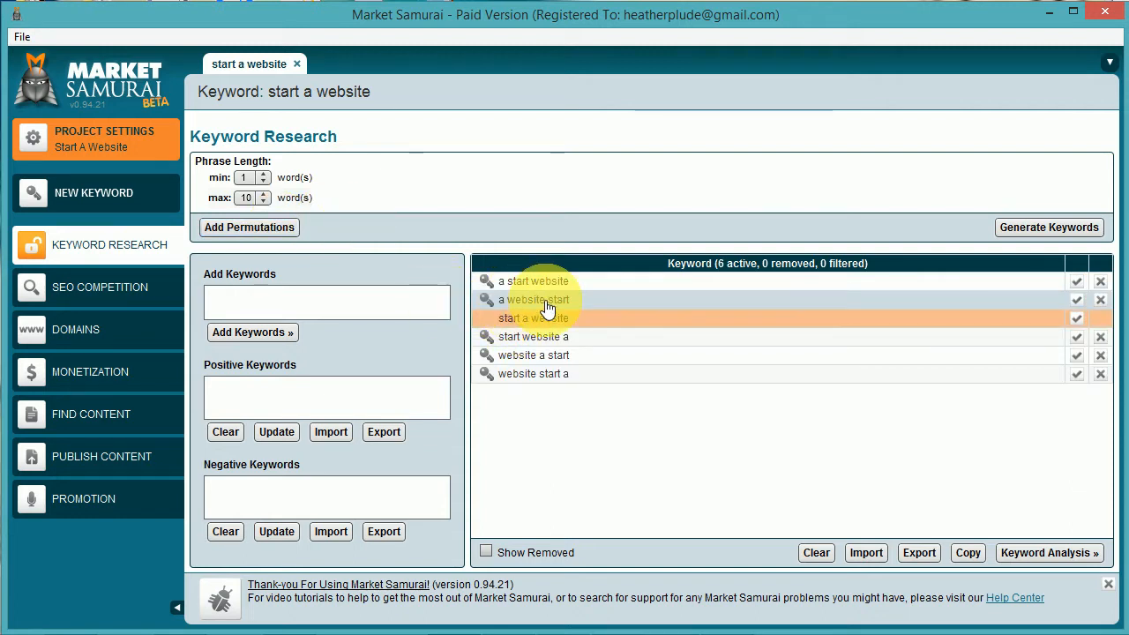
{"action": "left_click", "coordinate": [1100, 300]}
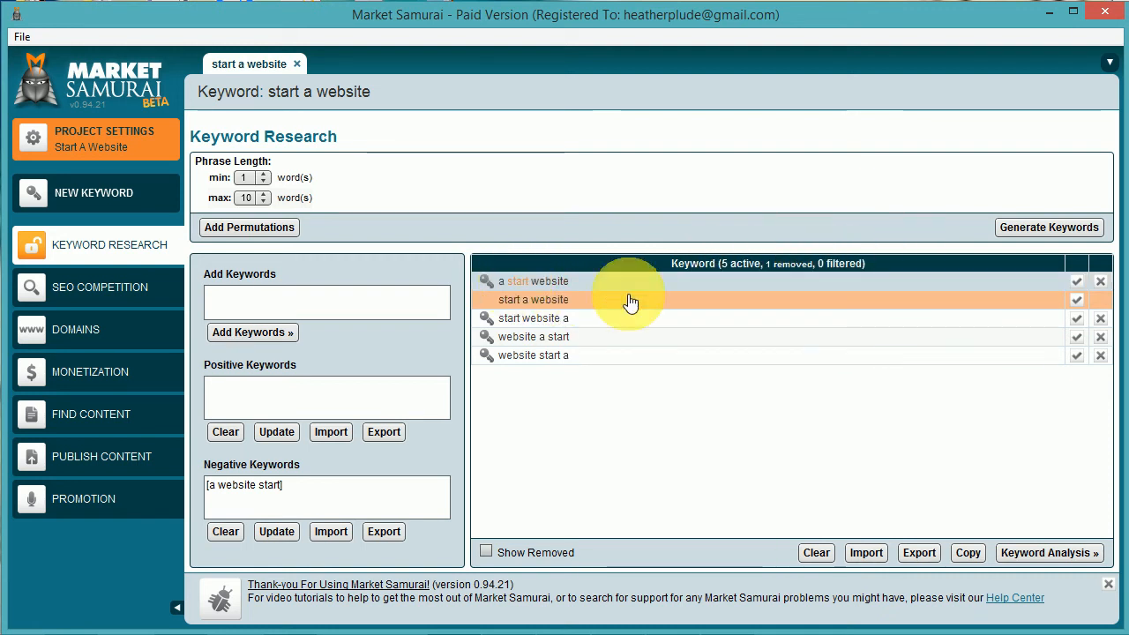
{"action": "left_click", "coordinate": [1099, 282]}
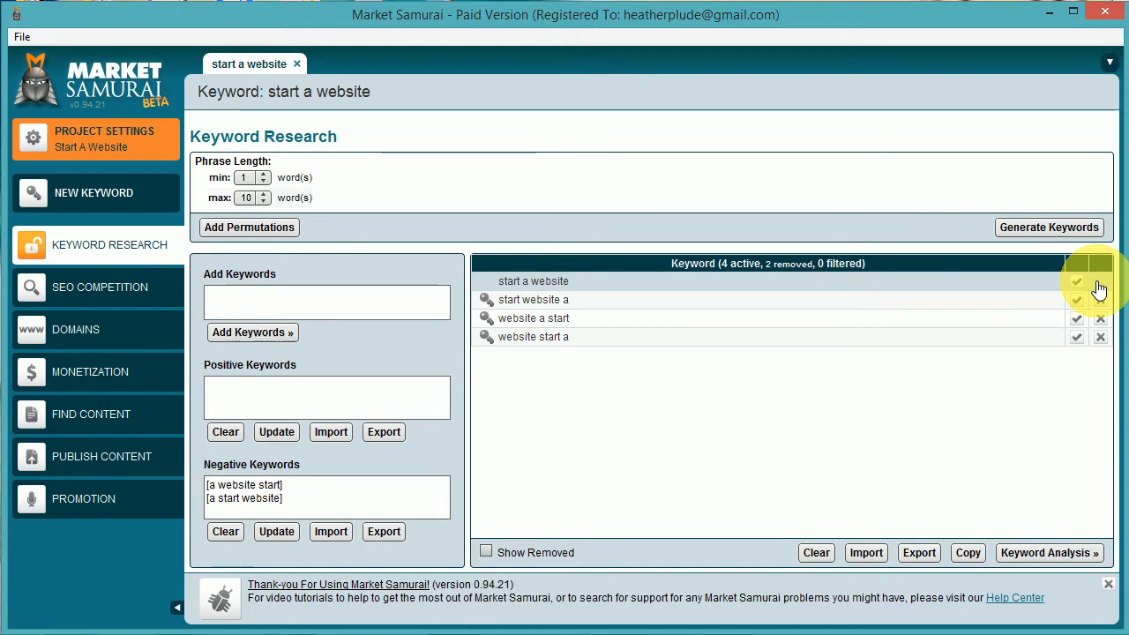
{"action": "left_click", "coordinate": [978, 281]}
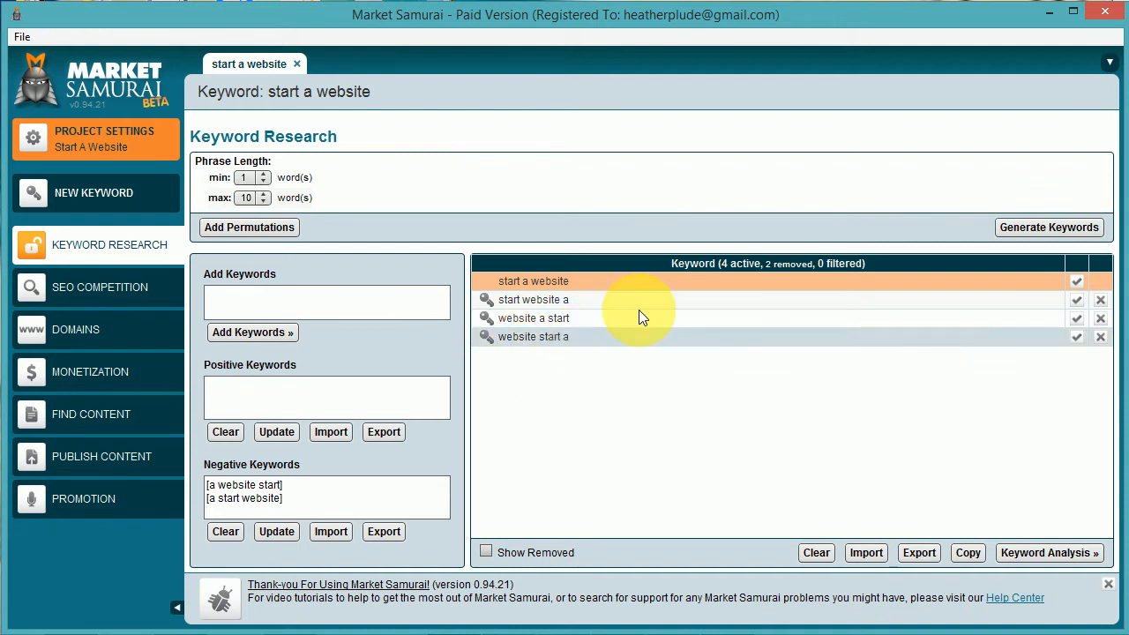
{"action": "left_click", "coordinate": [1100, 321]}
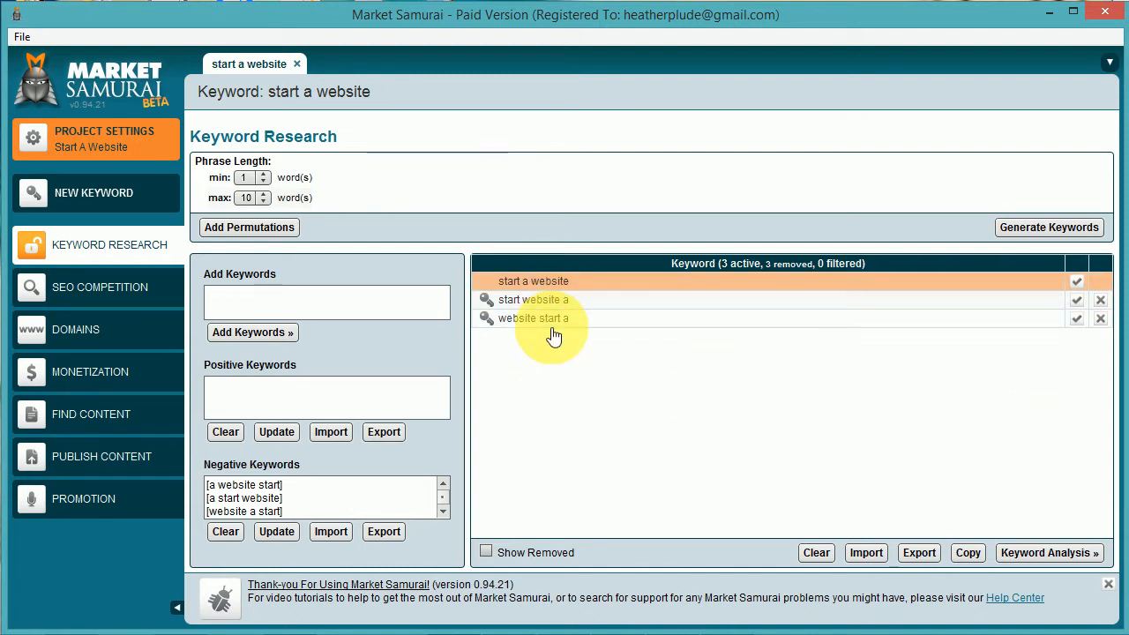
Generate related keywords for "start a website" and bring the list into keyword analysis.
{"action": "left_click", "coordinate": [1041, 227]}
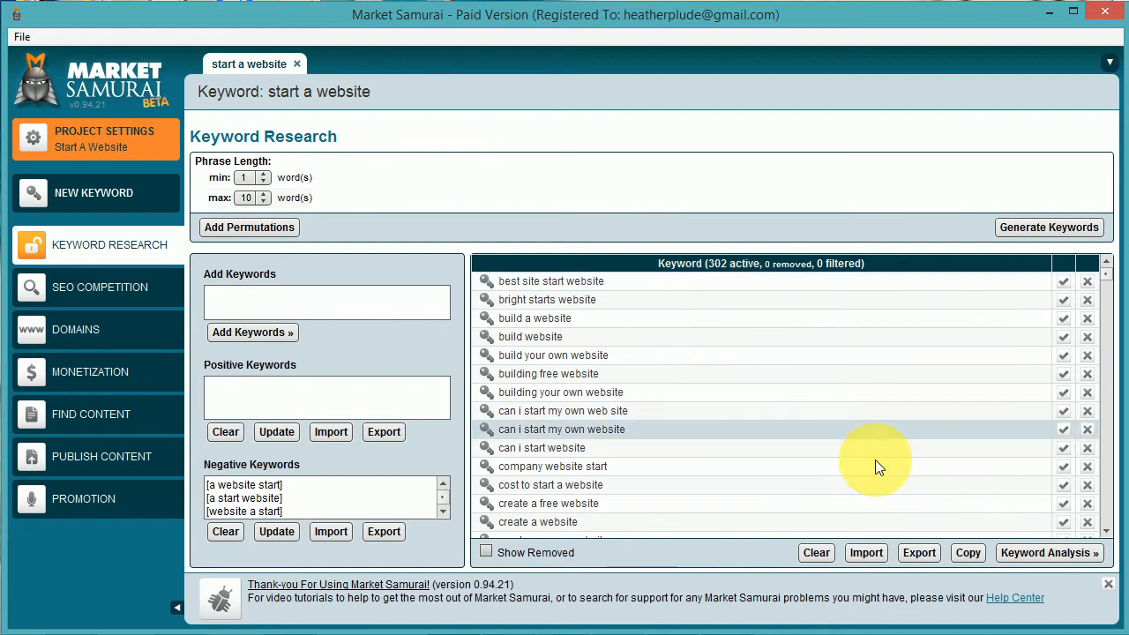
{"action": "left_click", "coordinate": [1033, 551]}
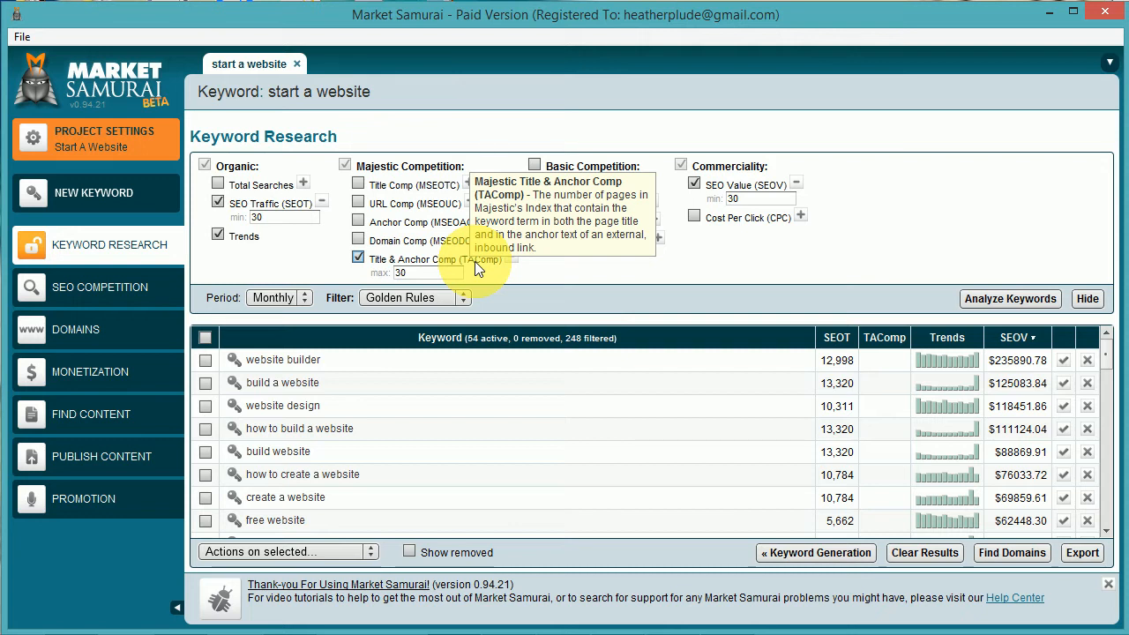
Include Cost Per Click (CPC) in the Commerciality metrics and analyze the keywords.
{"action": "left_click", "coordinate": [413, 274]}
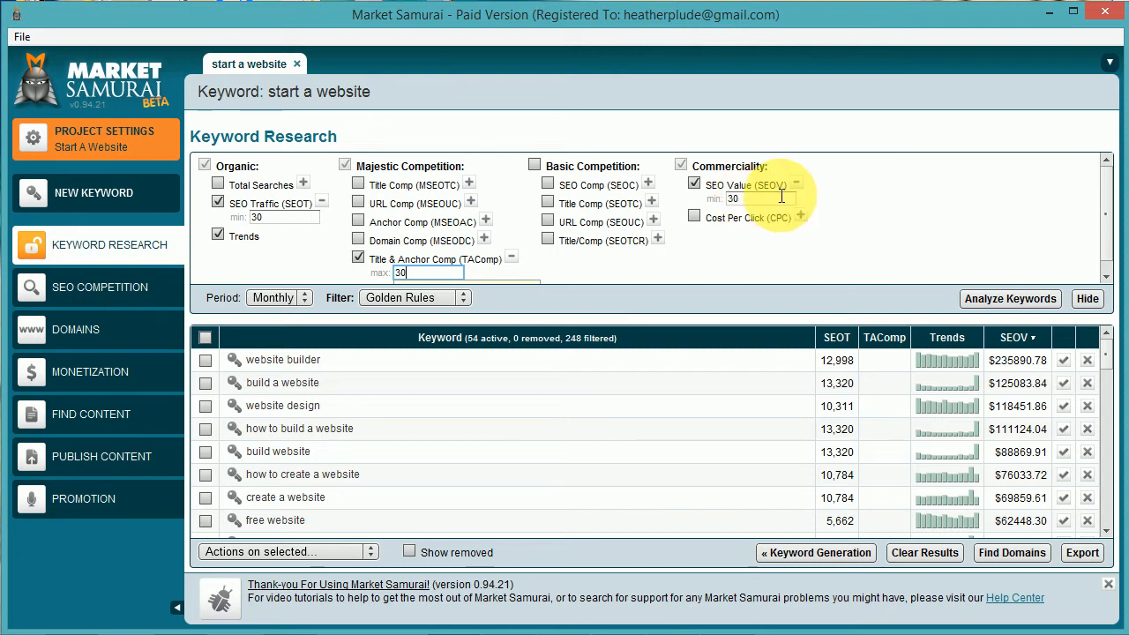
{"action": "left_click", "coordinate": [695, 216]}
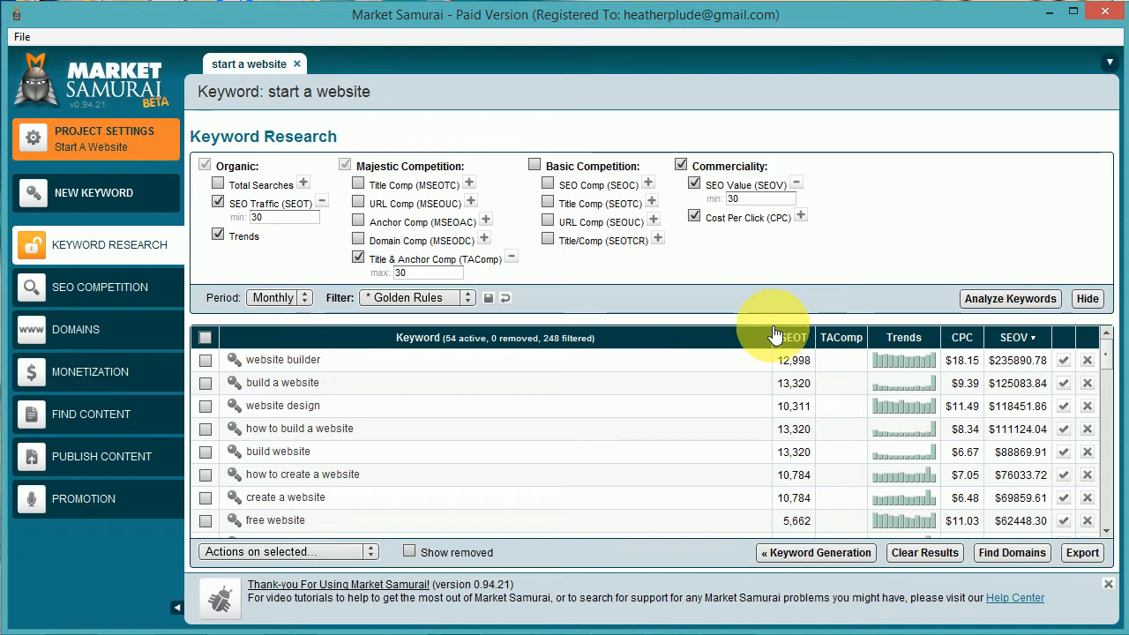
{"action": "left_click", "coordinate": [1001, 300]}
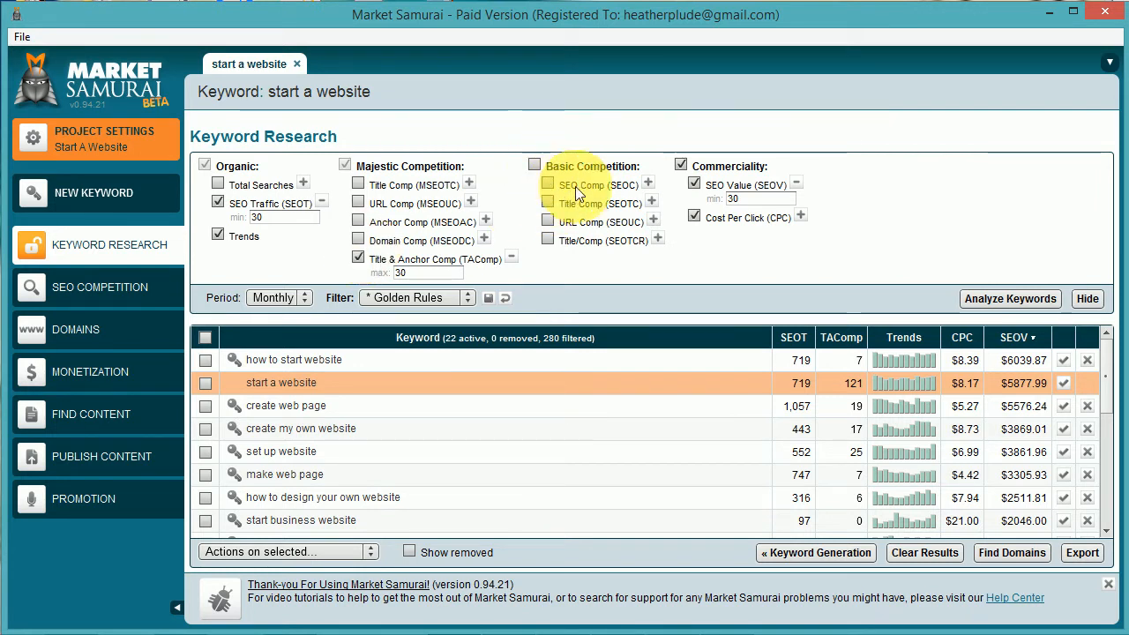
Include Title/Comp (SEOTCR), SEO Comp (SEOC) and Title Comp (SEOTC) from Basic Competition and analyze the keywords again.
{"action": "mouse_move", "coordinate": [578, 206]}
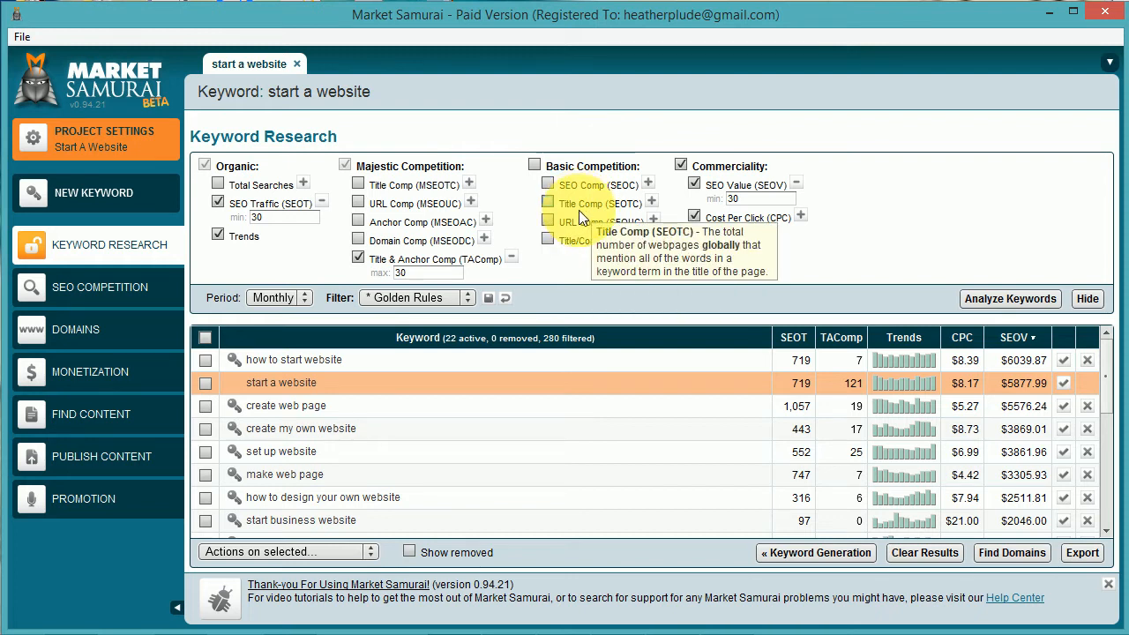
{"action": "mouse_move", "coordinate": [578, 226]}
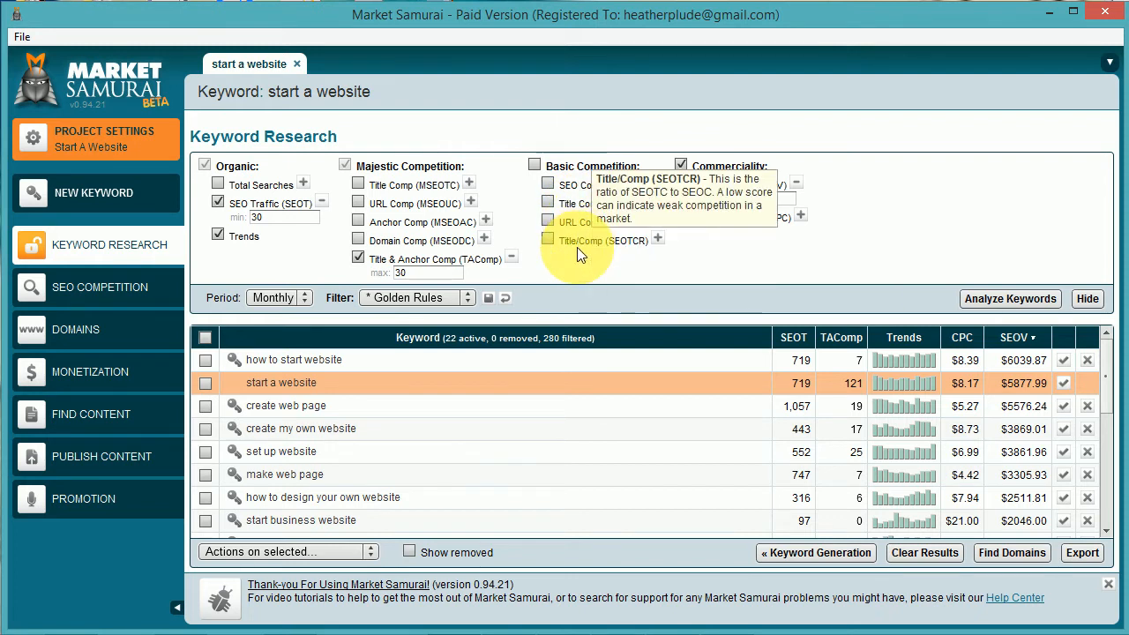
{"action": "mouse_move", "coordinate": [578, 247]}
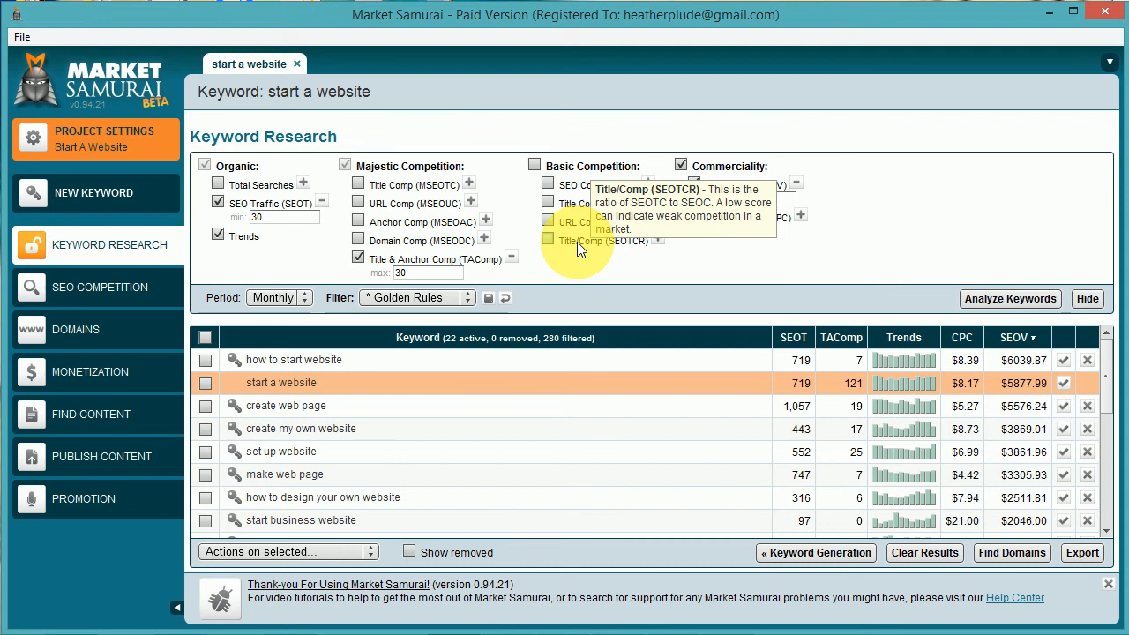
{"action": "left_click", "coordinate": [545, 239]}
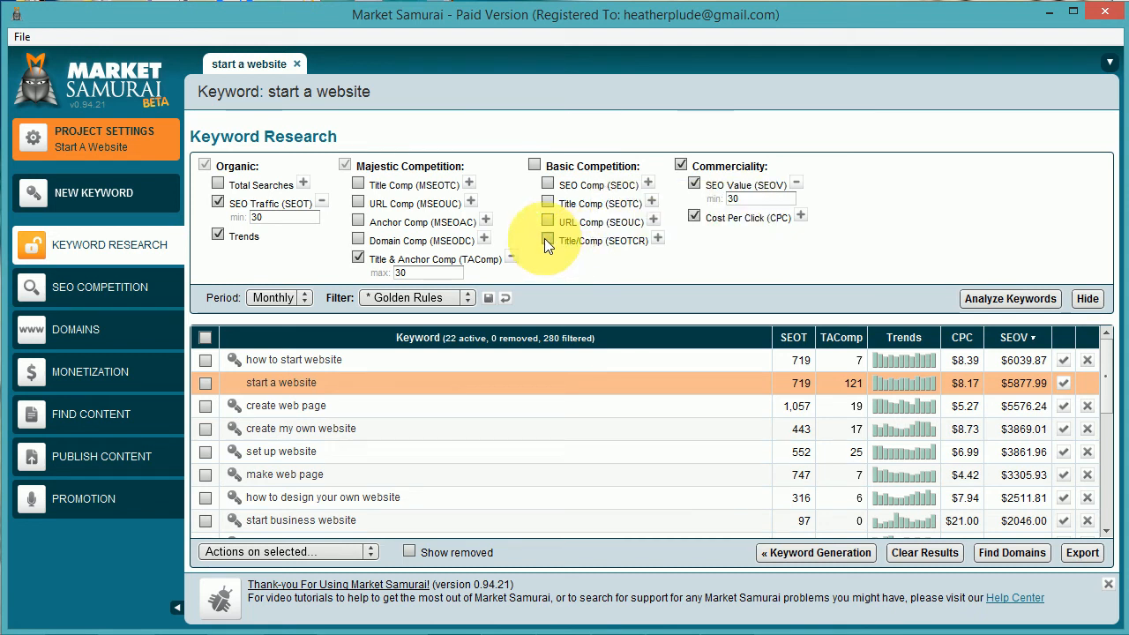
{"action": "mouse_move", "coordinate": [610, 240]}
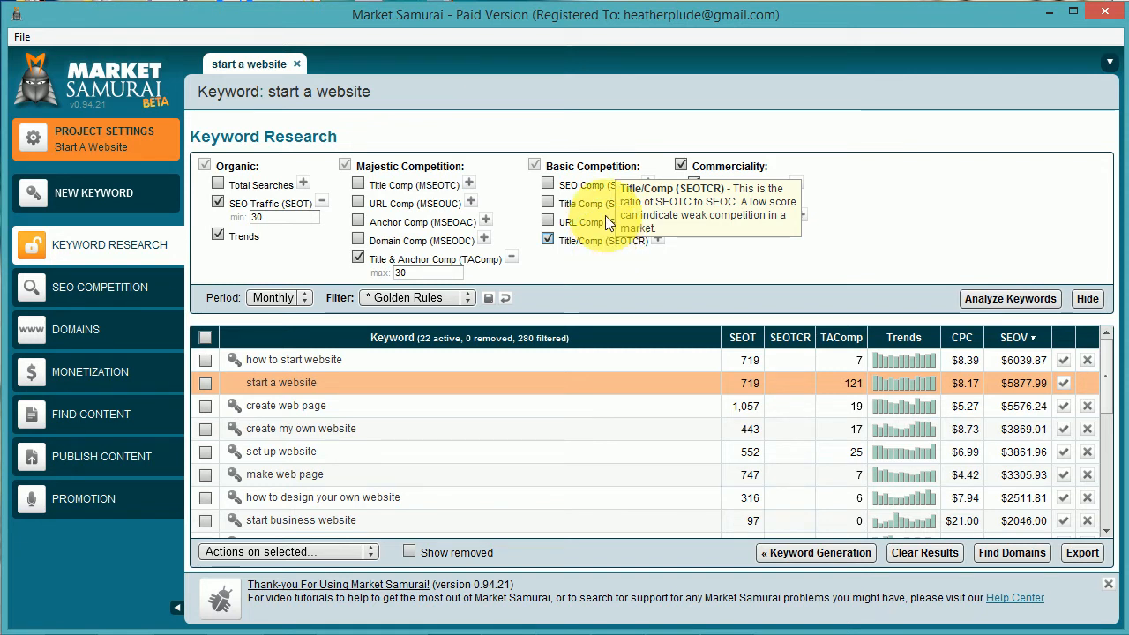
{"action": "left_click", "coordinate": [546, 183]}
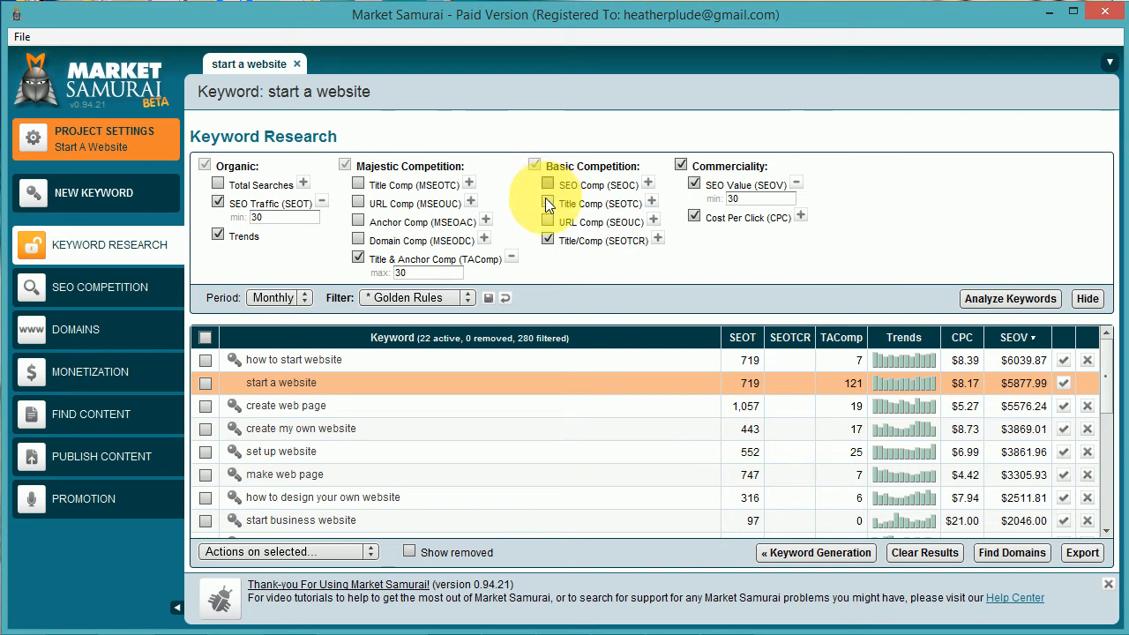
{"action": "left_click", "coordinate": [547, 202]}
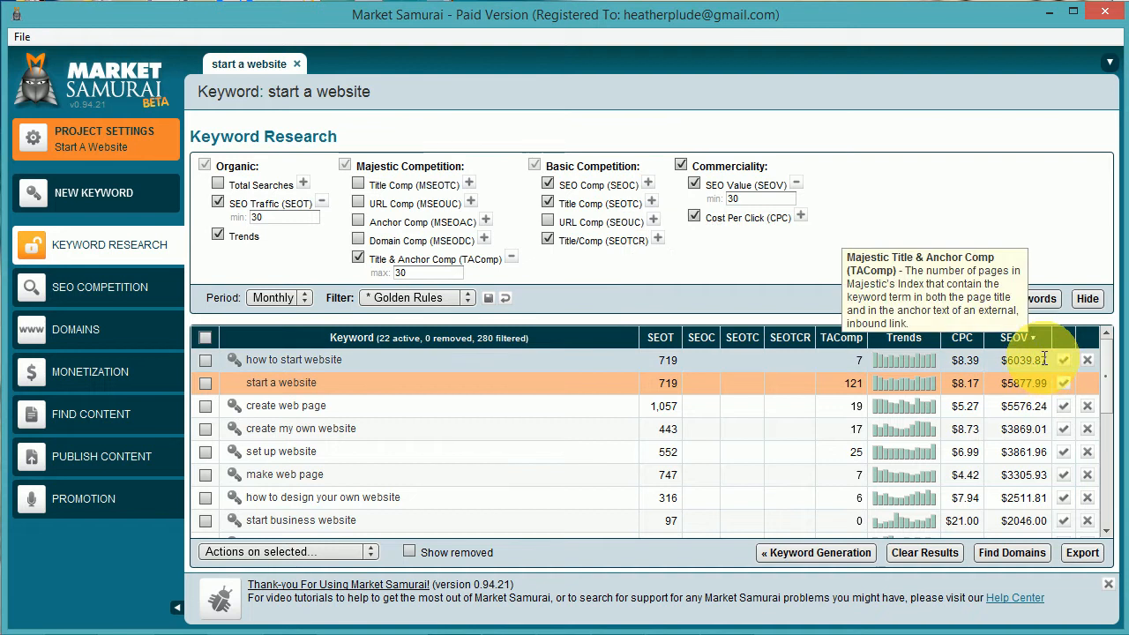
{"action": "left_click", "coordinate": [1005, 300]}
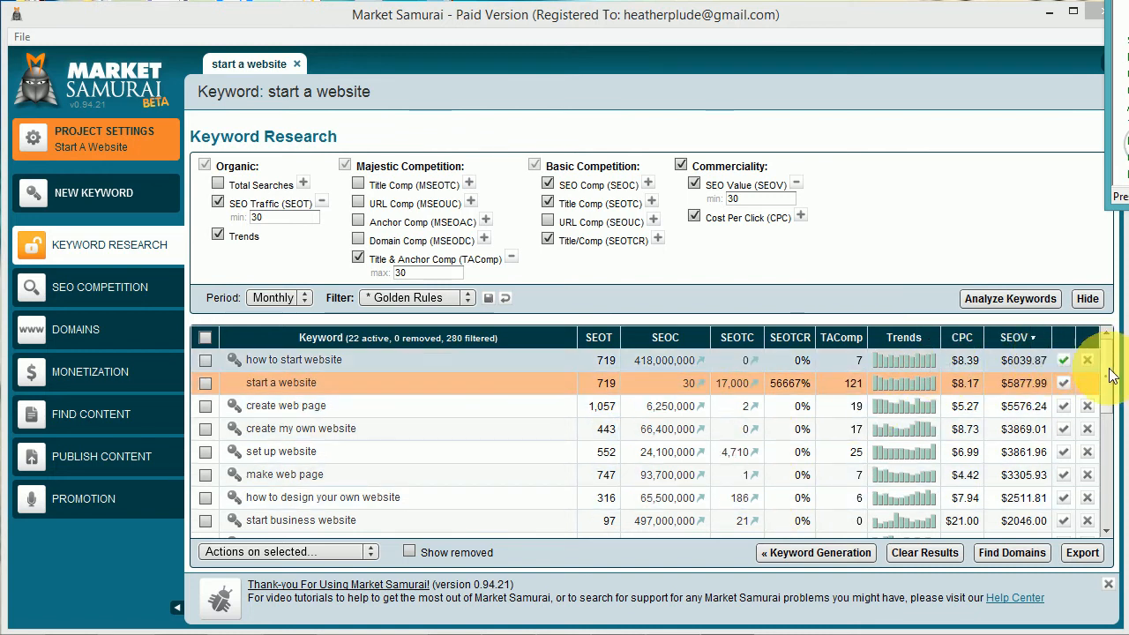
Examine the analyzed keyword list, comparing traffic, competition, cost per click and SEO value.
{"action": "scroll", "coordinate": [1111, 406], "scroll_direction": "down", "scroll_amount": 2}
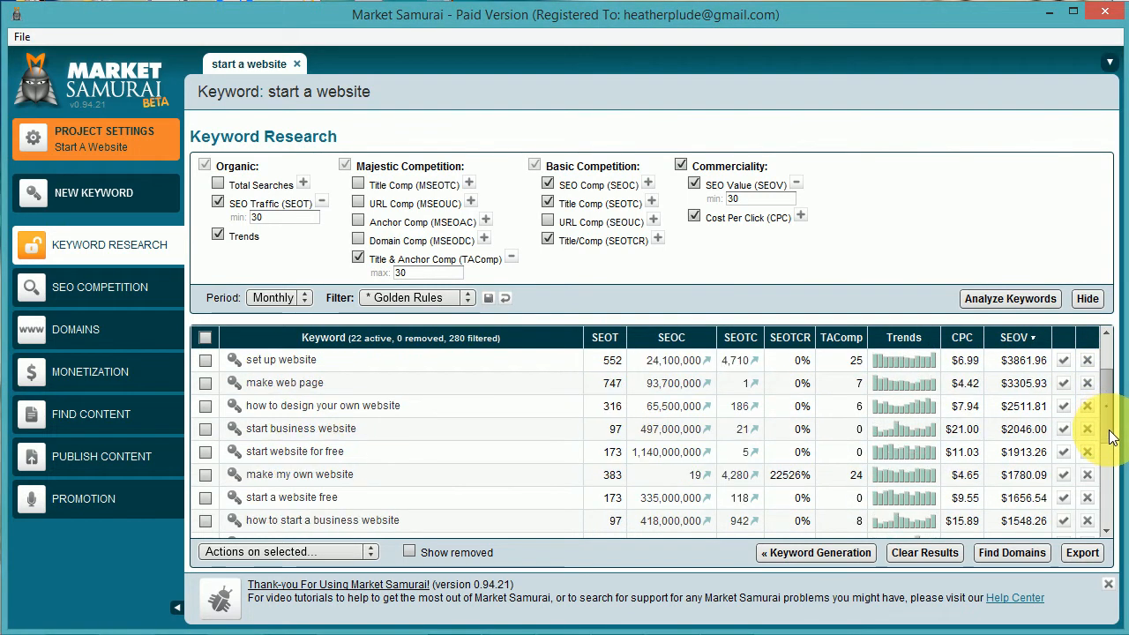
{"action": "scroll", "coordinate": [1112, 445], "scroll_direction": "down", "scroll_amount": 1}
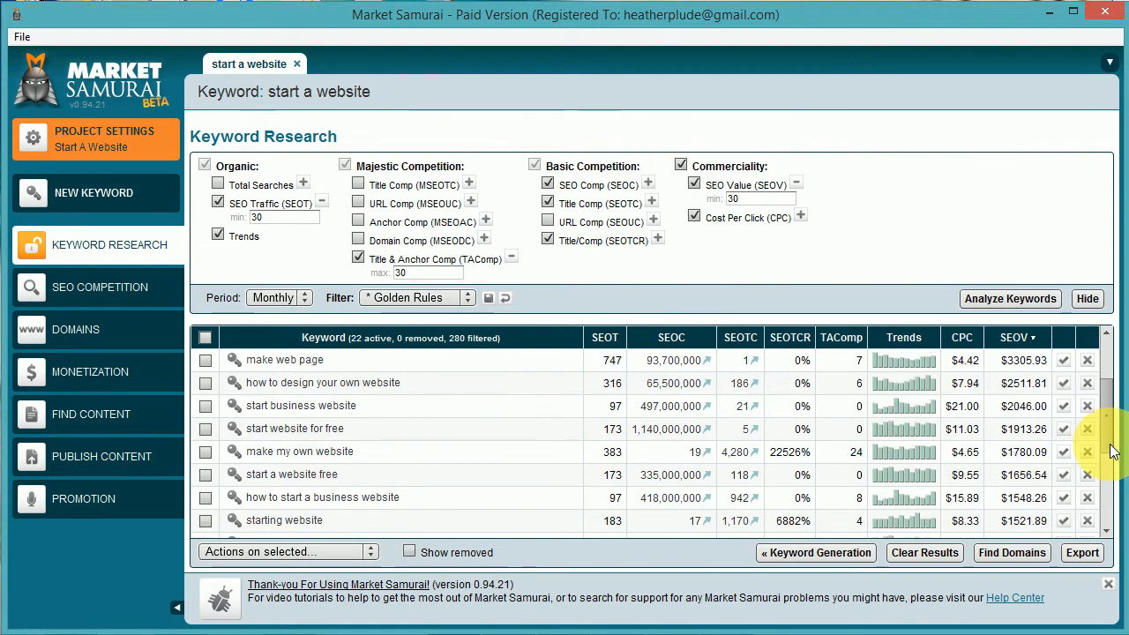
{"action": "scroll", "coordinate": [1103, 424], "scroll_direction": "down", "scroll_amount": 1}
{"action": "scroll", "coordinate": [1099, 349], "scroll_direction": "up", "scroll_amount": 3}
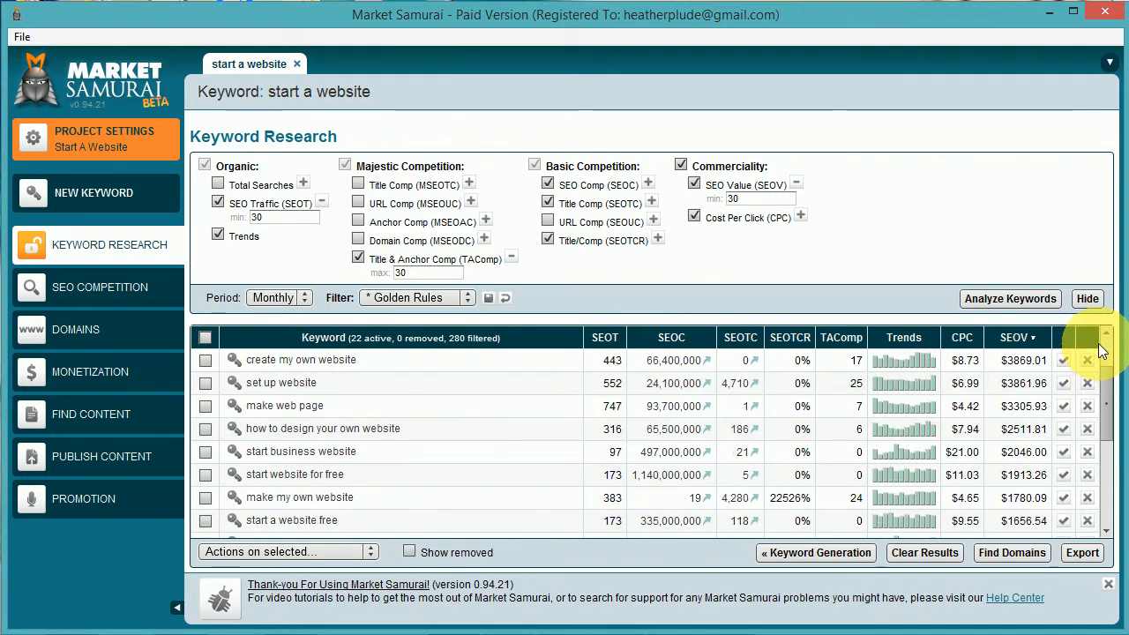
{"action": "scroll", "coordinate": [1099, 348], "scroll_direction": "up", "scroll_amount": 3}
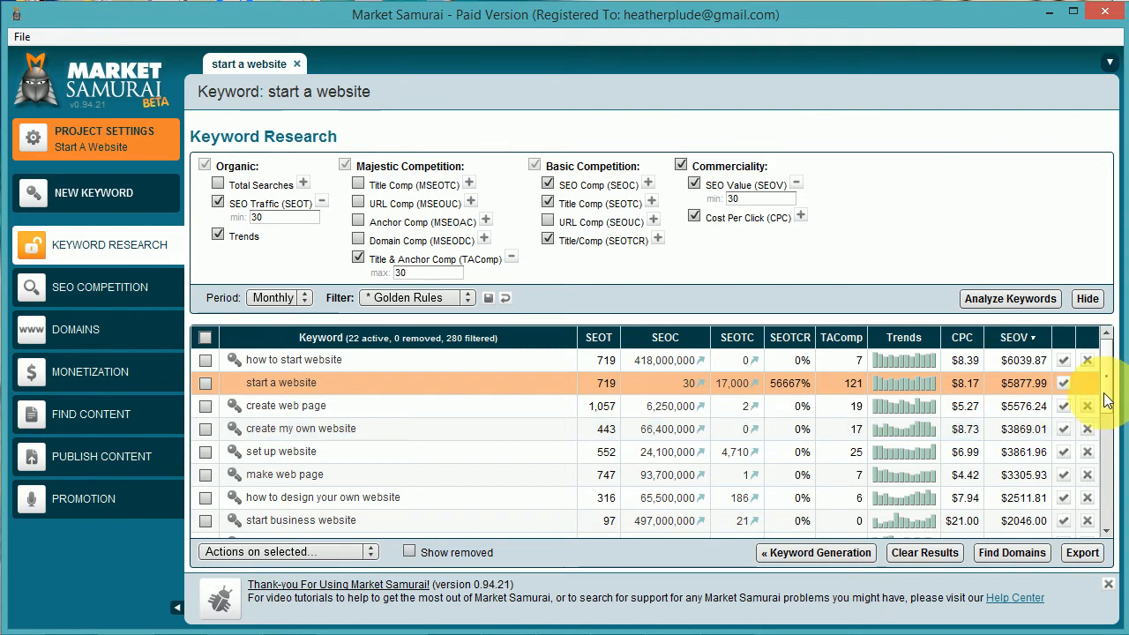
{"action": "left_click_drag", "start_coordinate": [1104, 401], "coordinate": [1108, 375]}
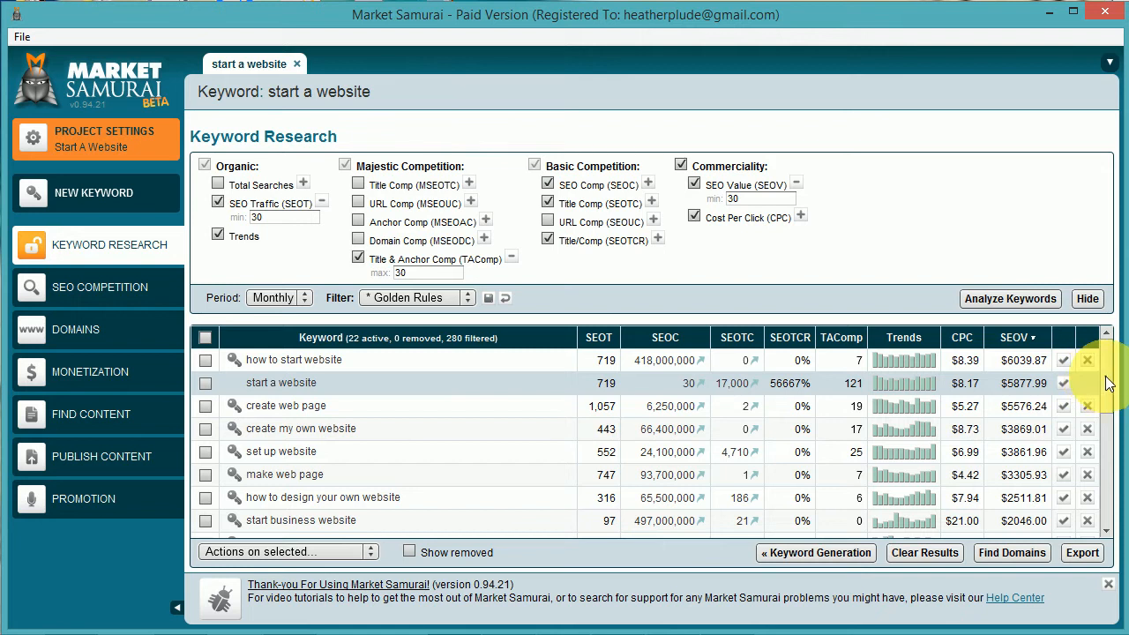
{"action": "scroll", "coordinate": [1110, 388], "scroll_direction": "down", "scroll_amount": 1}
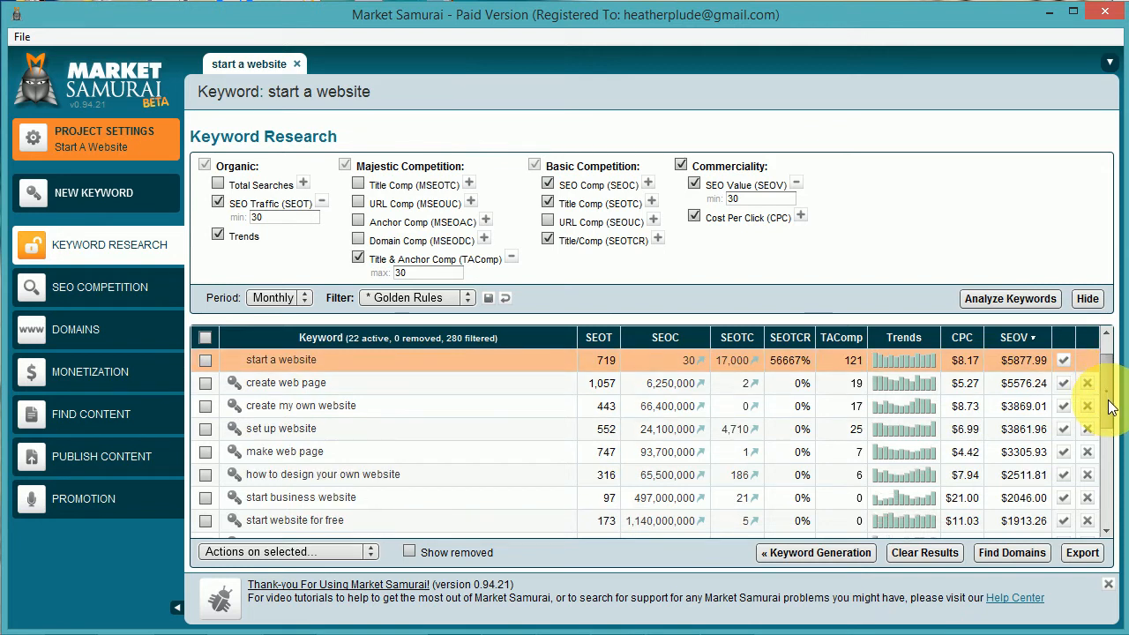
{"action": "scroll", "coordinate": [1111, 409], "scroll_direction": "down", "scroll_amount": 2}
{"action": "scroll", "coordinate": [1110, 415], "scroll_direction": "down", "scroll_amount": 1}
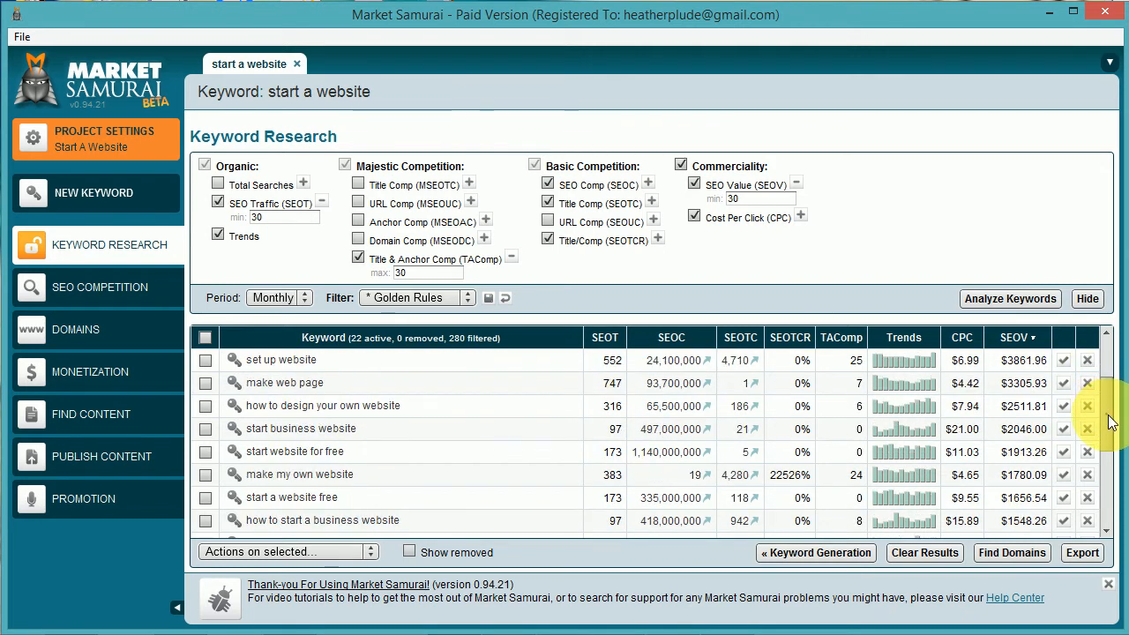
{"action": "scroll", "coordinate": [1111, 424], "scroll_direction": "down", "scroll_amount": 1}
{"action": "scroll", "coordinate": [1110, 428], "scroll_direction": "down", "scroll_amount": 1}
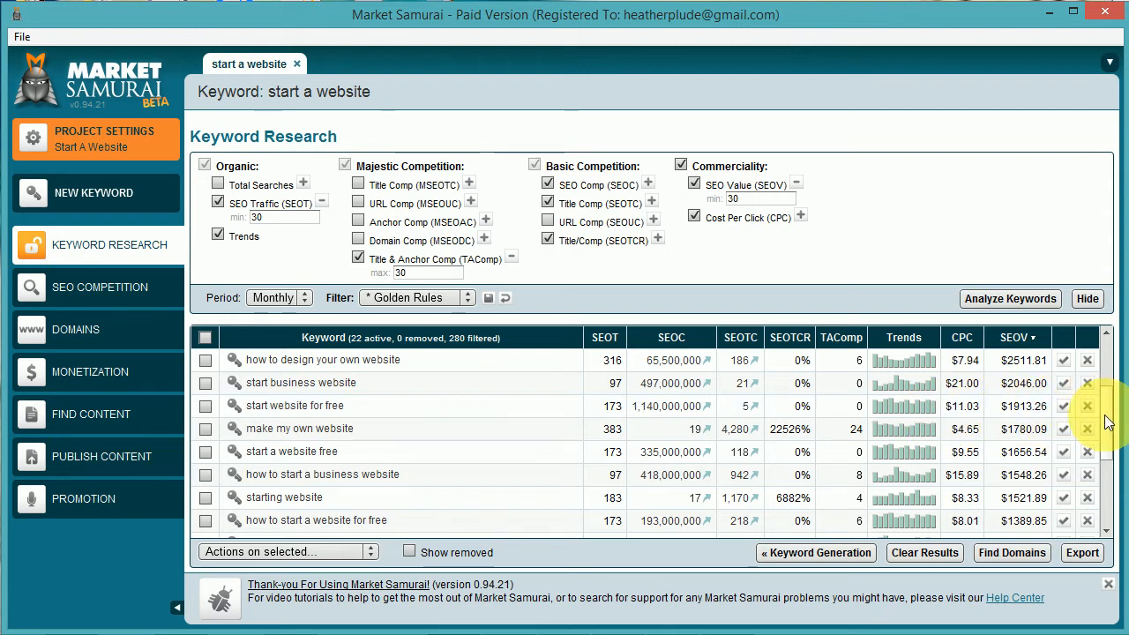
Limit Title Comp (SEOTC) in Basic Competition to a maximum of 1000.
{"action": "left_click_drag", "start_coordinate": [1105, 415], "coordinate": [1091, 298]}
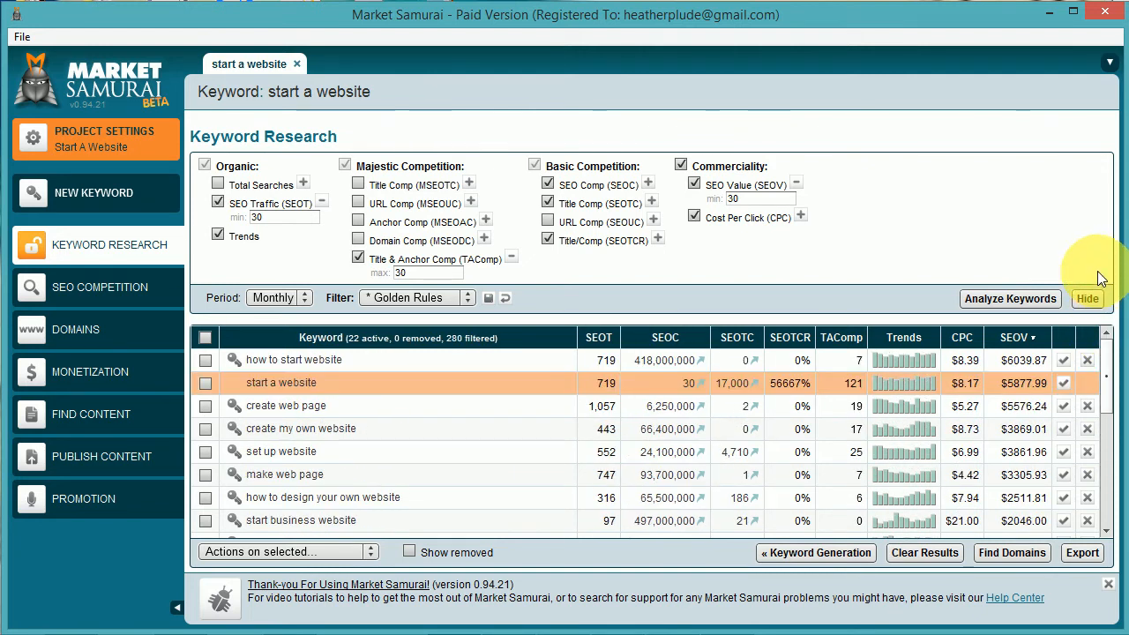
{"action": "left_click", "coordinate": [651, 205]}
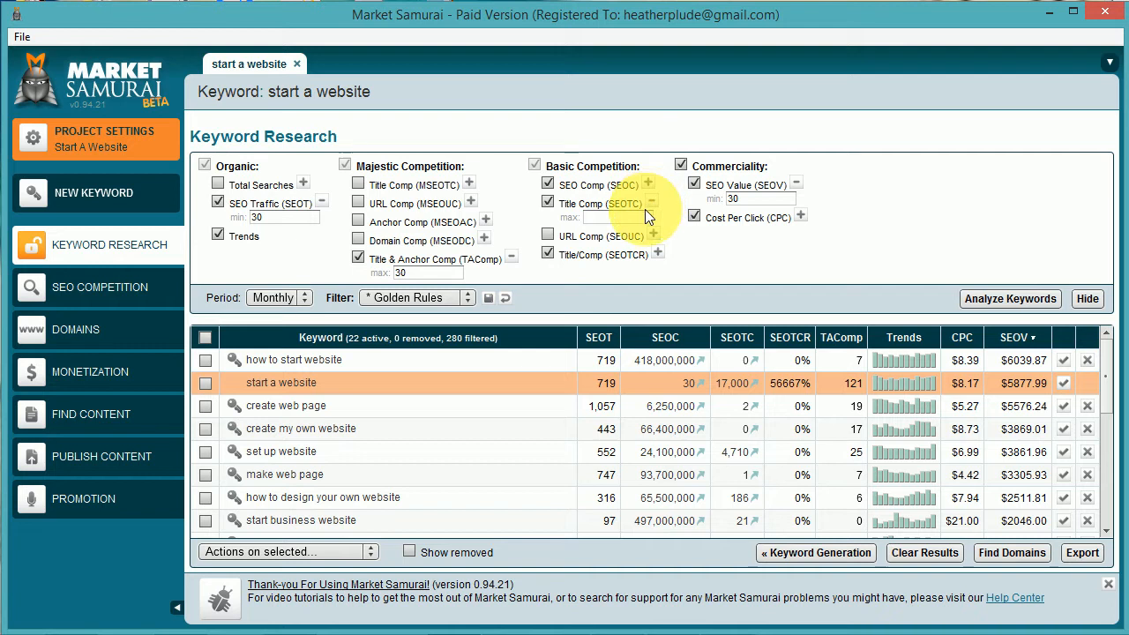
{"action": "left_click", "coordinate": [636, 217]}
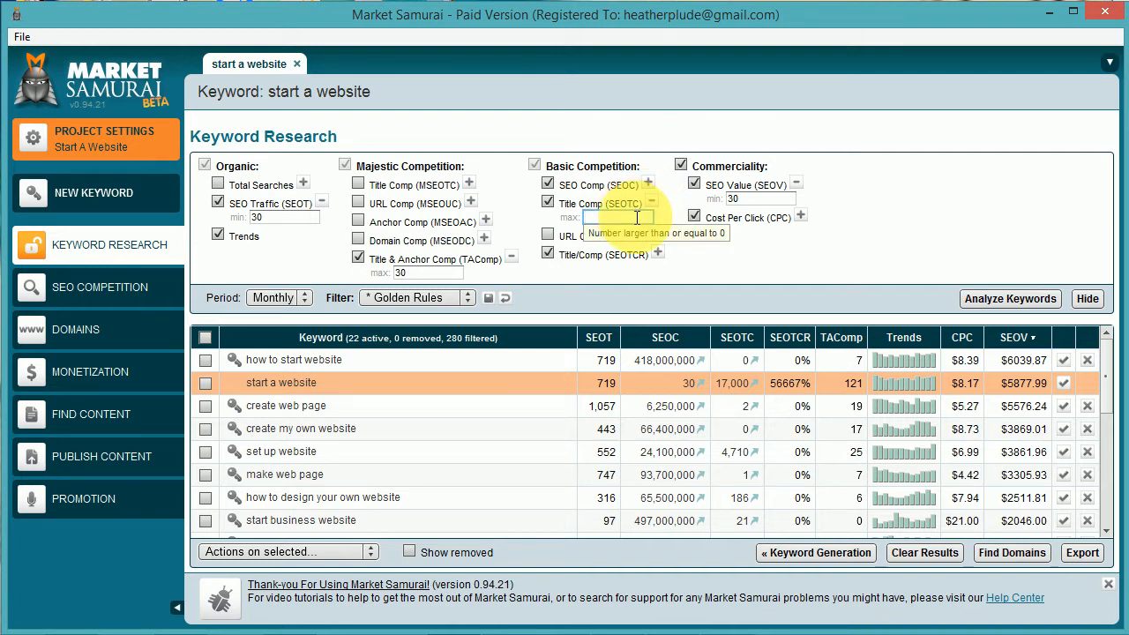
{"action": "type", "text": "000"}
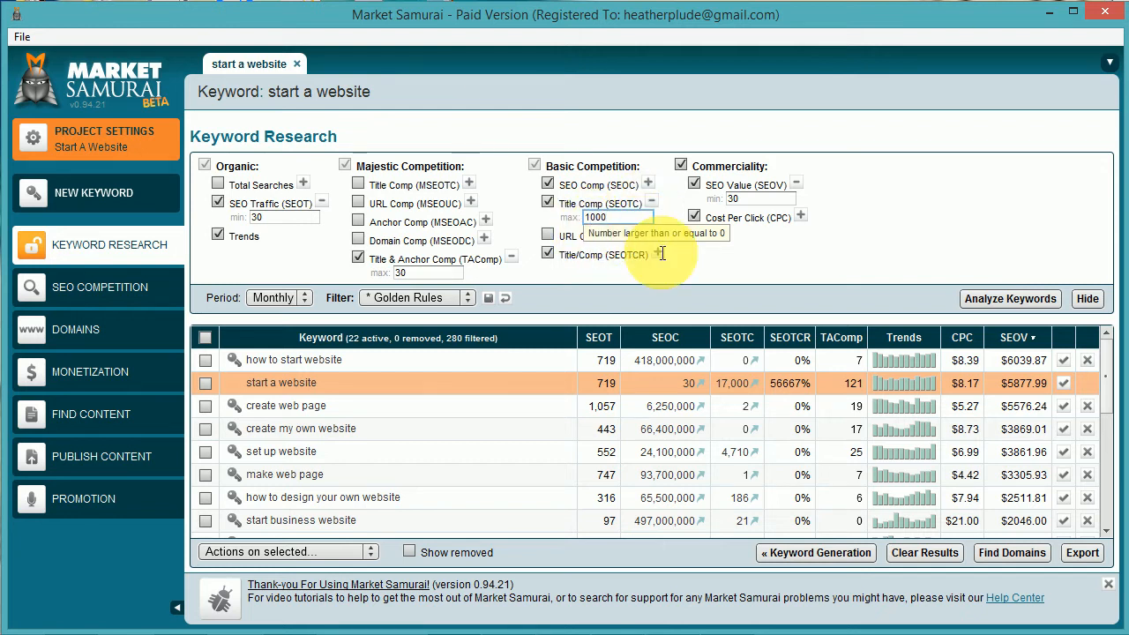
{"action": "left_click", "coordinate": [731, 259]}
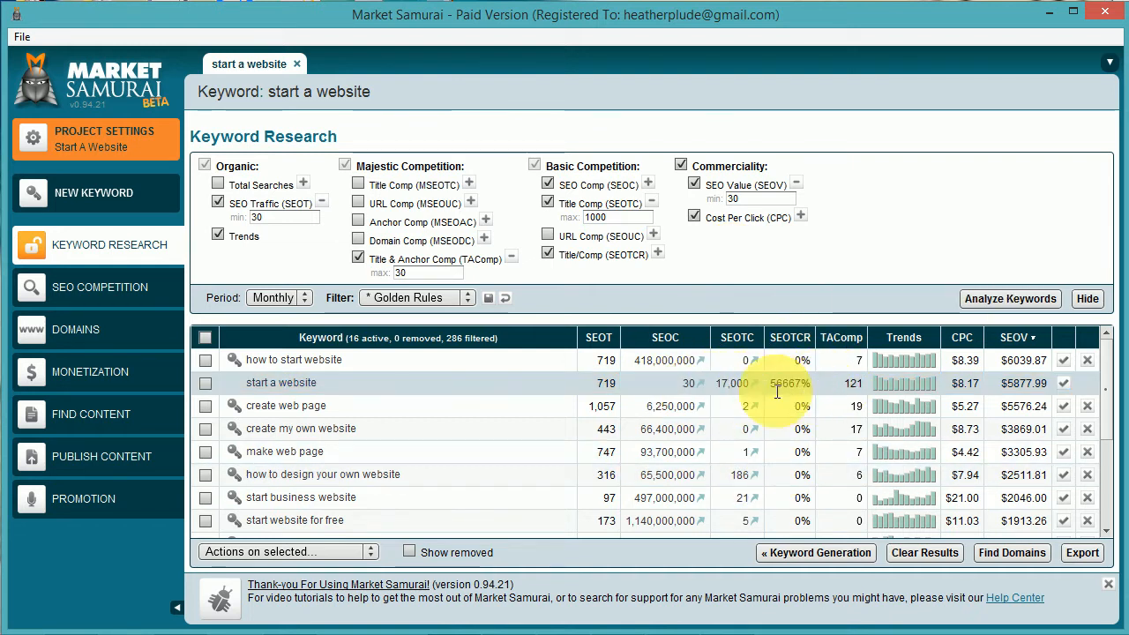
Examine the filtered keyword list for title competition, traffic, cost per click and SEO value.
{"action": "left_click", "coordinate": [739, 384]}
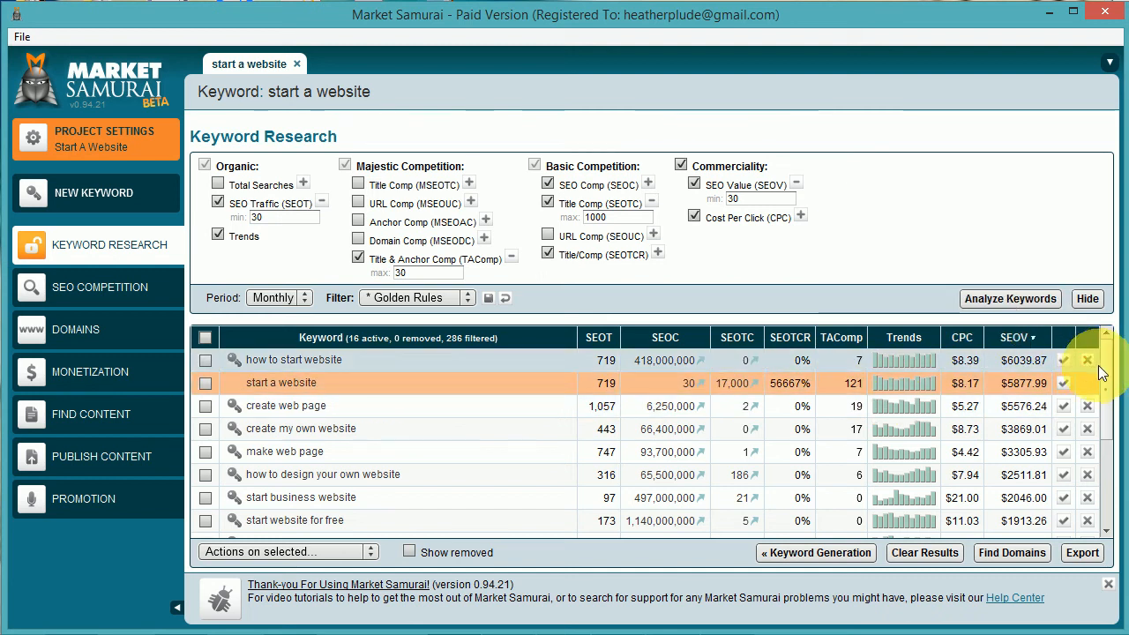
{"action": "left_click_drag", "start_coordinate": [1104, 410], "coordinate": [1103, 459]}
{"action": "scroll", "coordinate": [1102, 463], "scroll_direction": "down", "scroll_amount": 1}
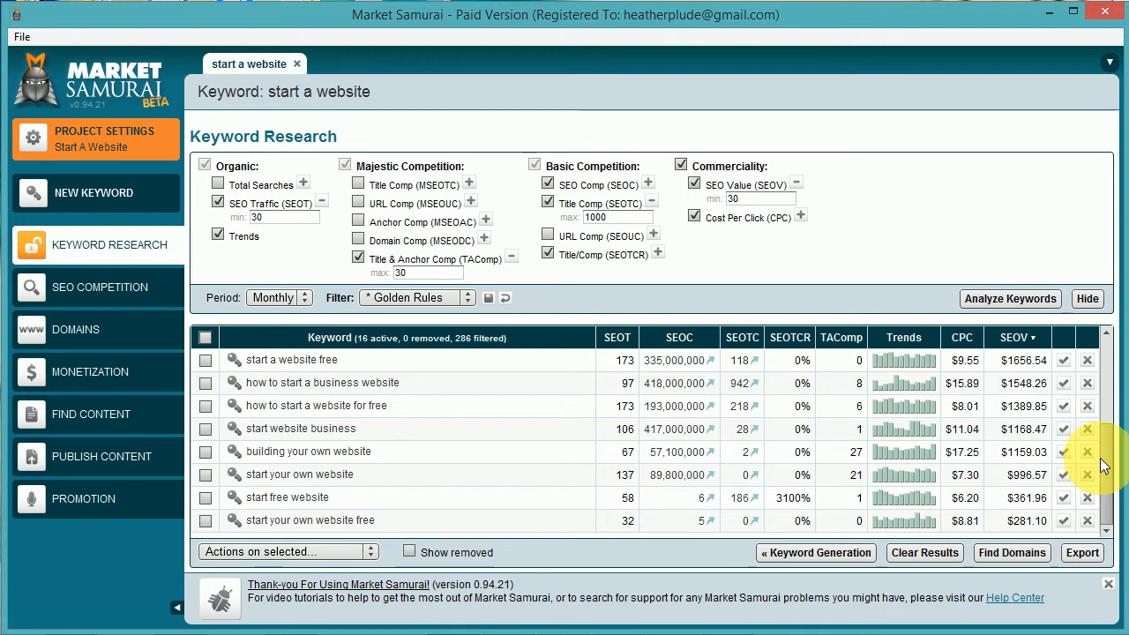
{"action": "left_click_drag", "start_coordinate": [1101, 457], "coordinate": [1109, 368]}
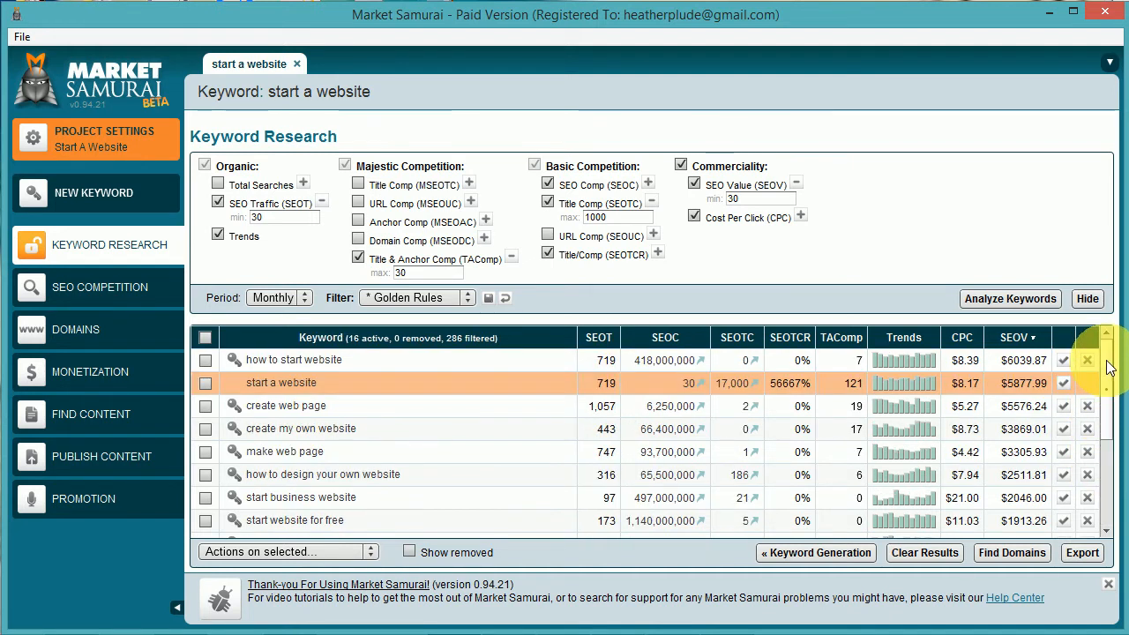
{"action": "left_click", "coordinate": [1064, 361]}
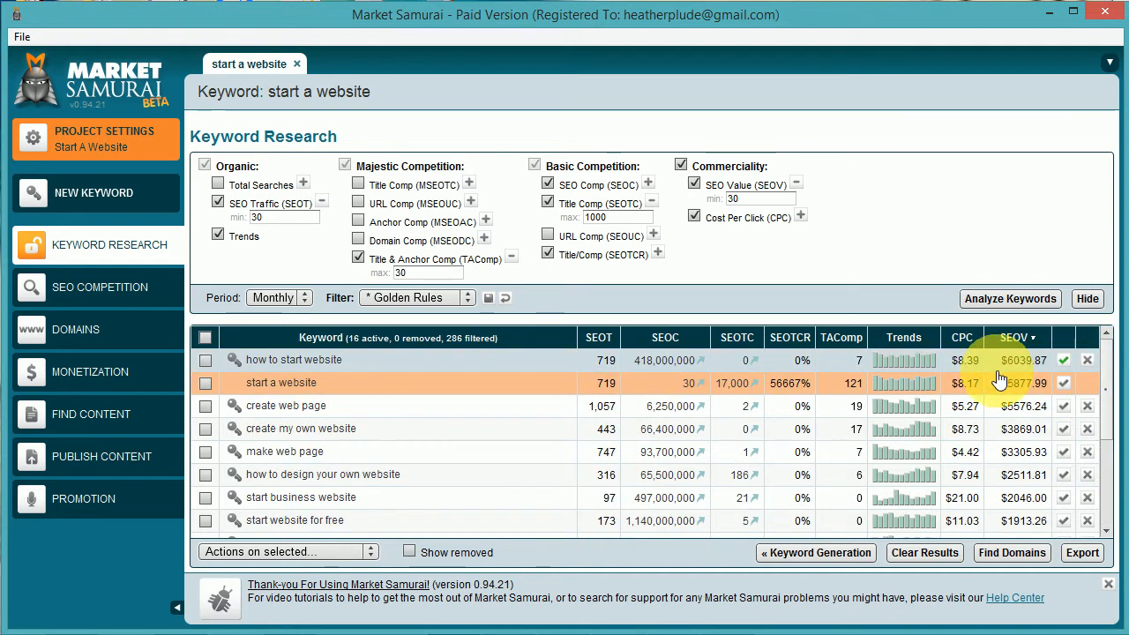
{"action": "left_click", "coordinate": [779, 388]}
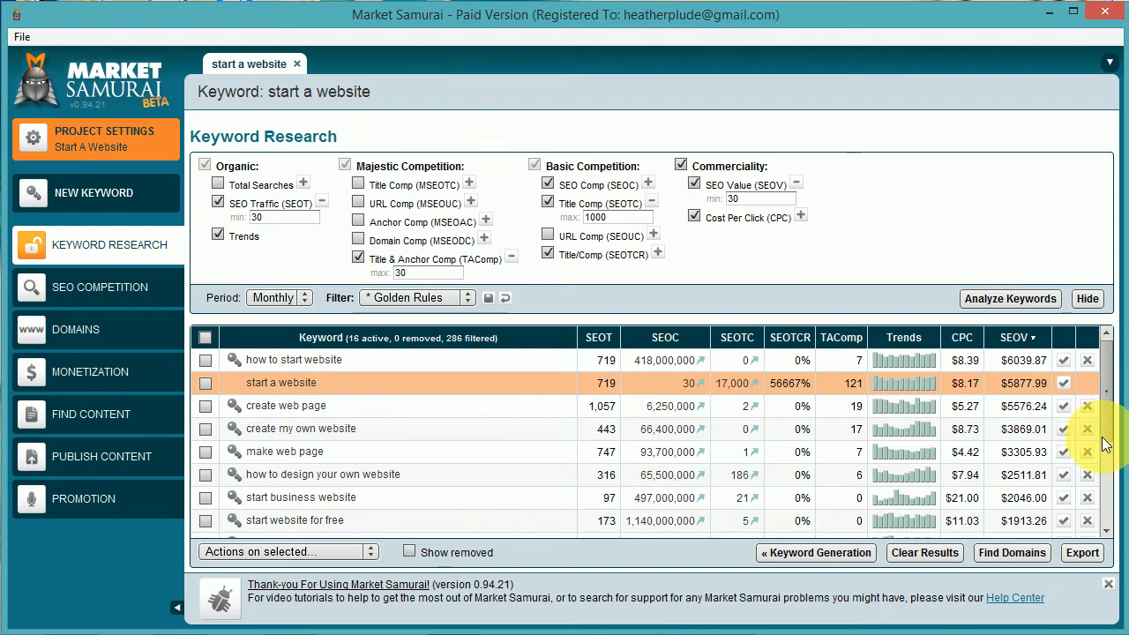
{"action": "scroll", "coordinate": [1105, 445], "scroll_direction": "down", "scroll_amount": 3}
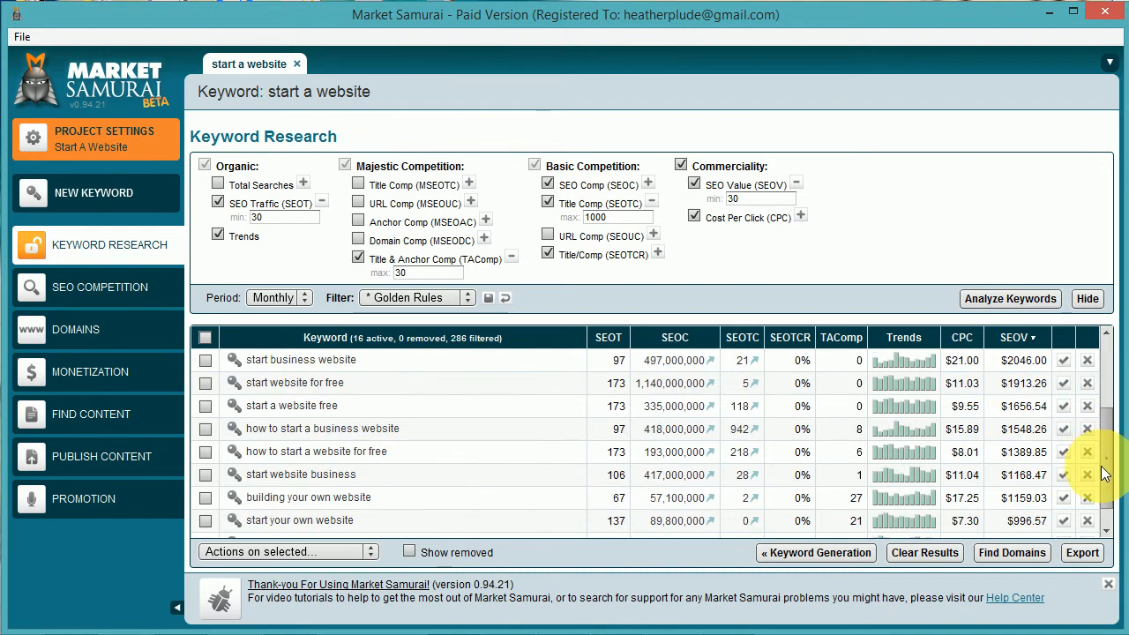
{"action": "scroll", "coordinate": [1102, 476], "scroll_direction": "down", "scroll_amount": 1}
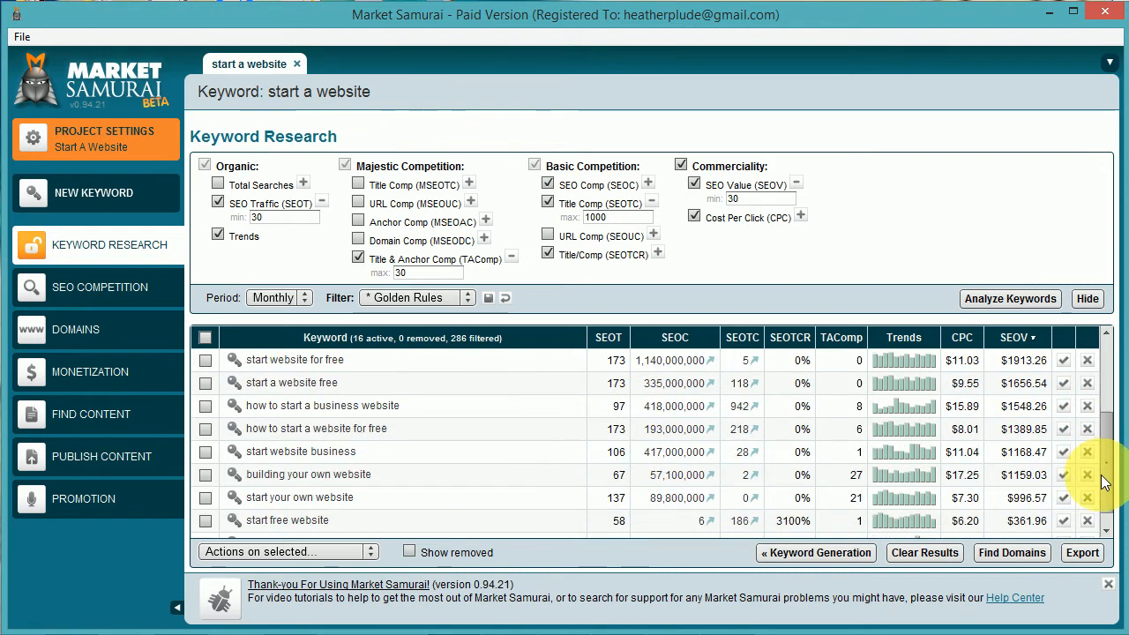
{"action": "scroll", "coordinate": [1101, 490], "scroll_direction": "down", "scroll_amount": 1}
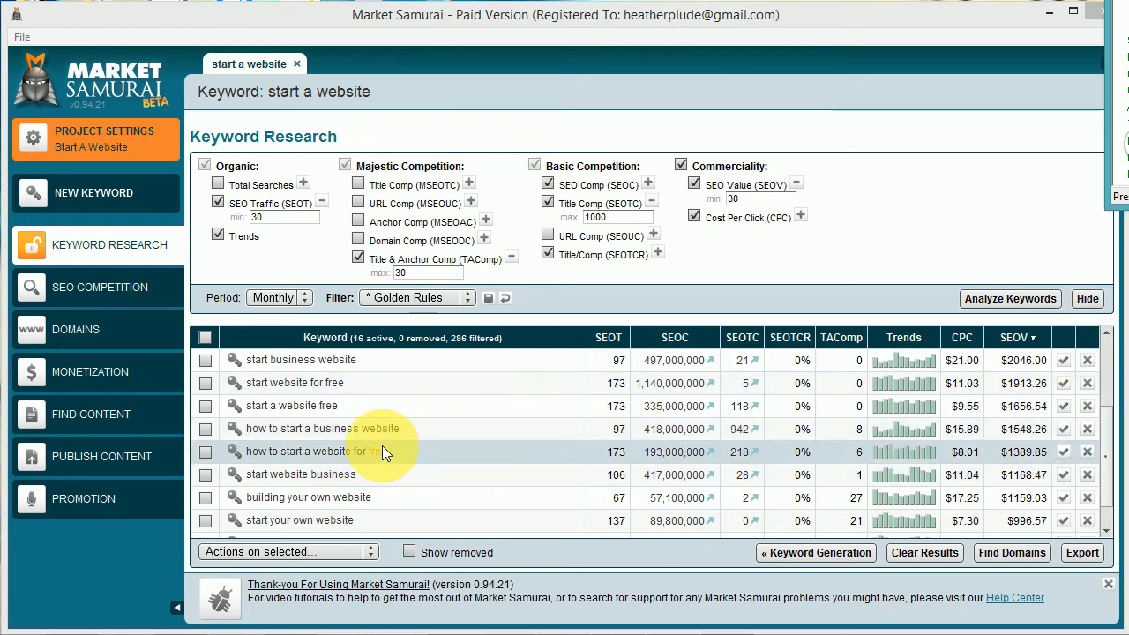
Open "how to start a business website" as its own keyword and show its Keyword Research.
{"action": "left_click", "coordinate": [239, 439]}
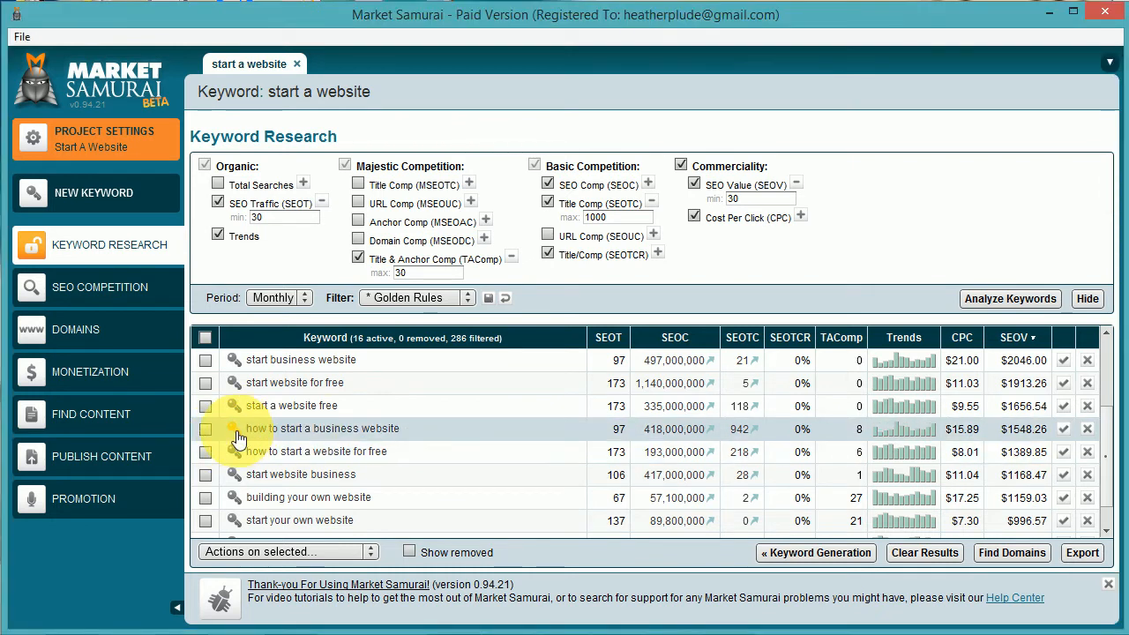
{"action": "left_click", "coordinate": [236, 432]}
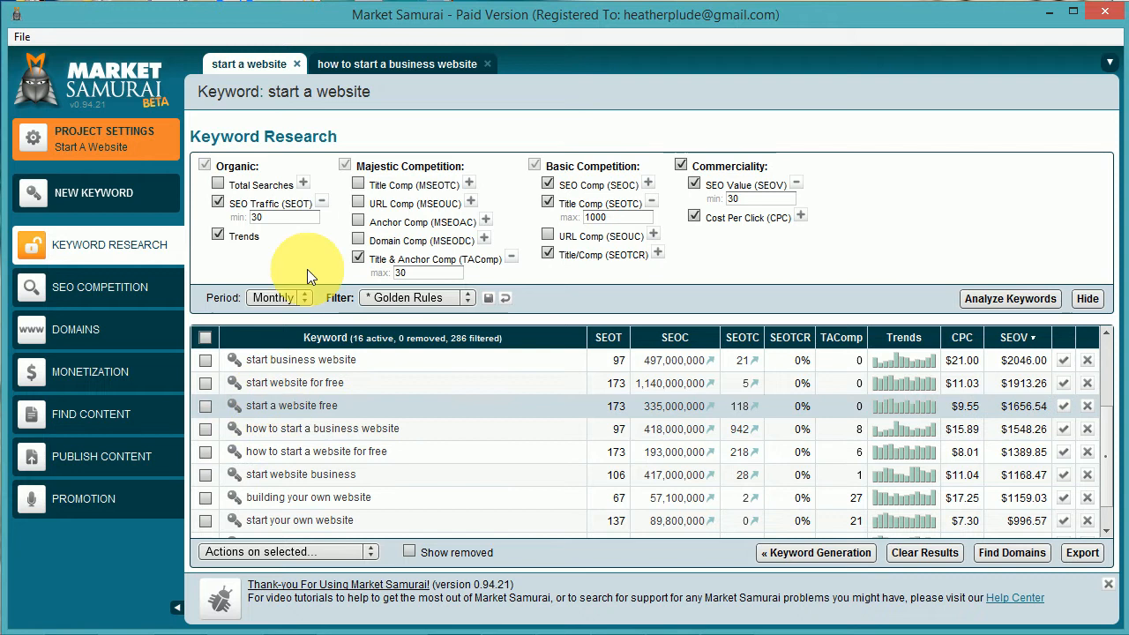
{"action": "left_click", "coordinate": [359, 72]}
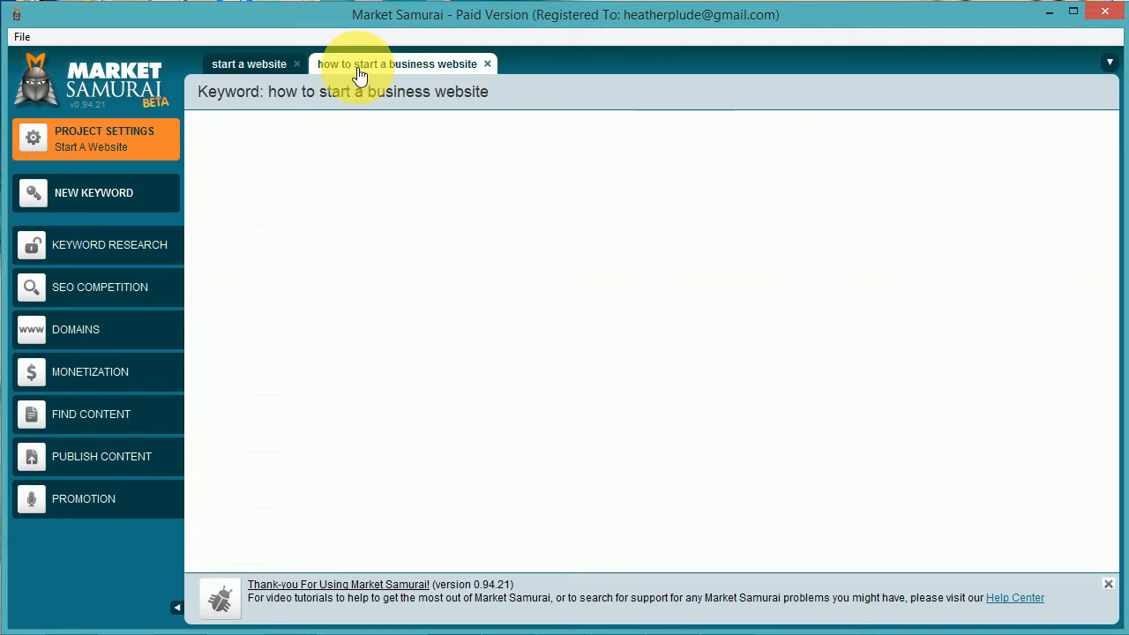
{"action": "left_click", "coordinate": [325, 220]}
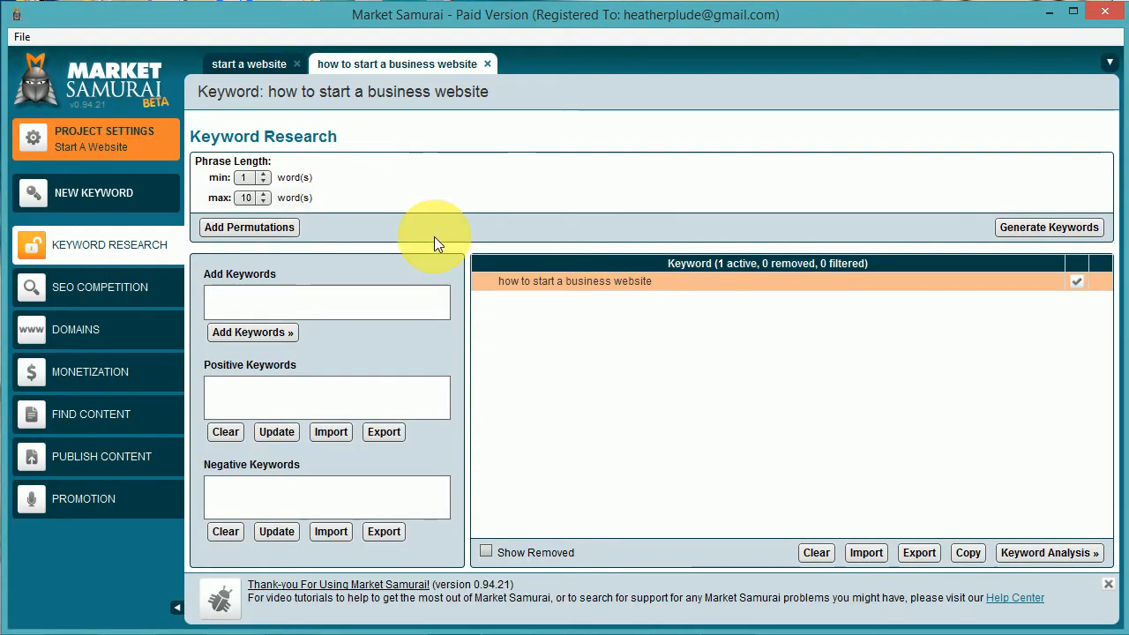
{"action": "left_click", "coordinate": [273, 228]}
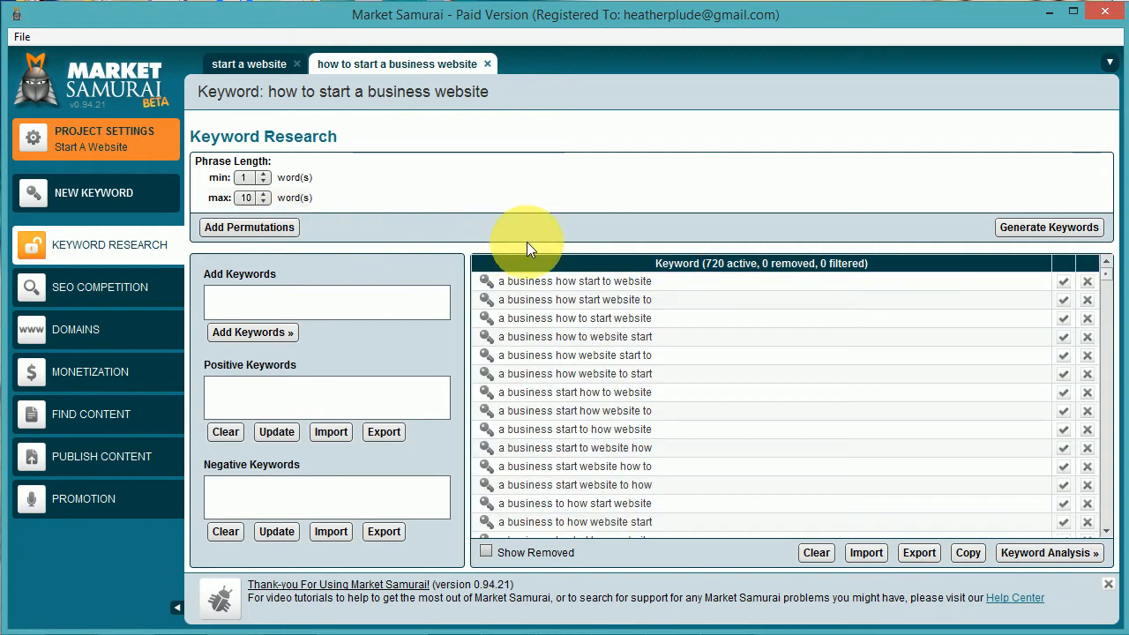
{"action": "left_click", "coordinate": [1009, 227]}
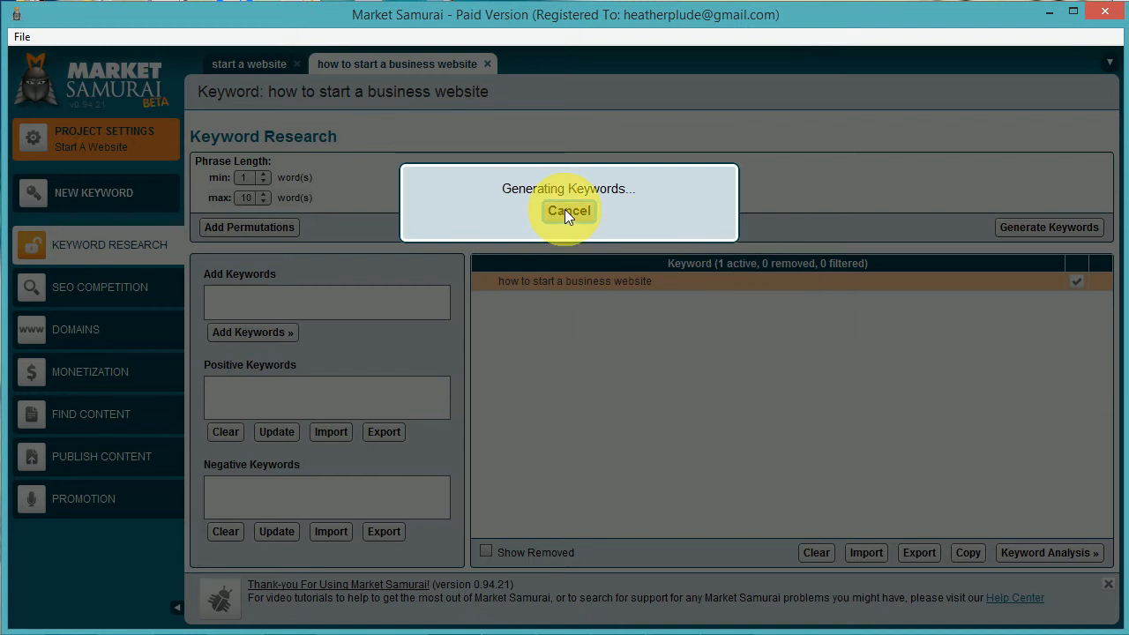
{"action": "left_click", "coordinate": [565, 210]}
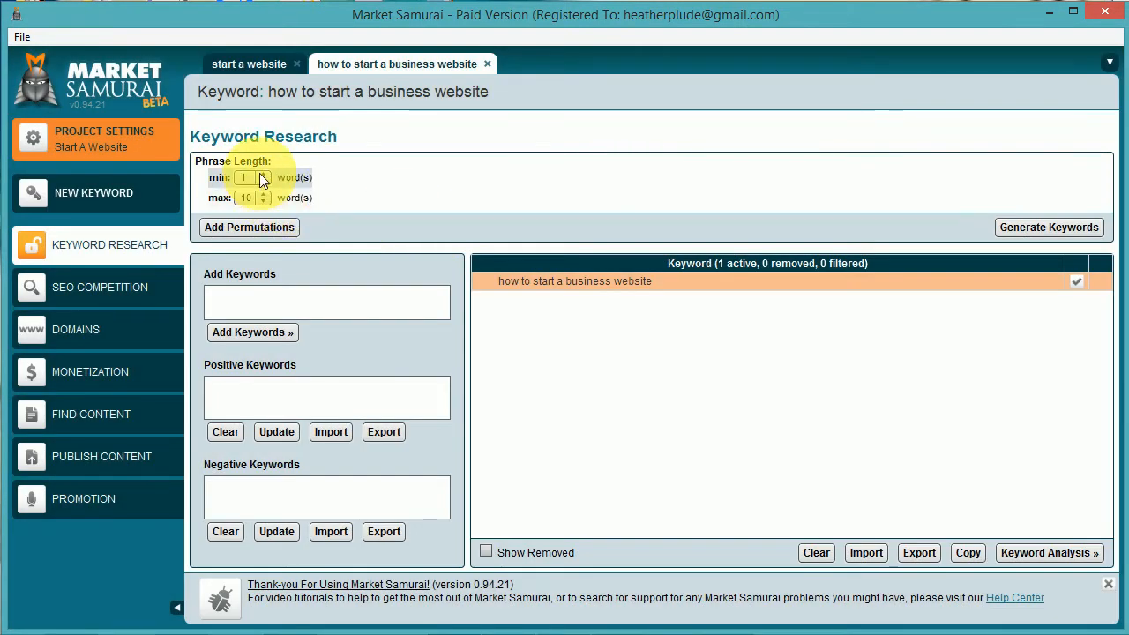
Set the minimum phrase length to 4 words and generate keywords for "how to start a business website".
{"action": "left_click", "coordinate": [259, 174]}
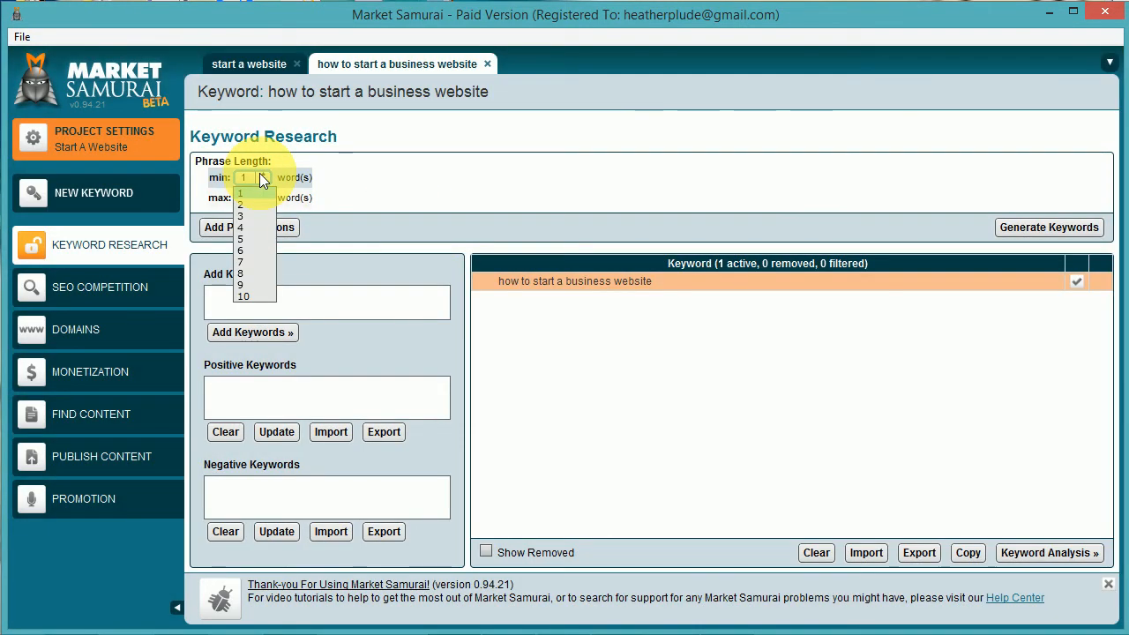
{"action": "left_click", "coordinate": [253, 228]}
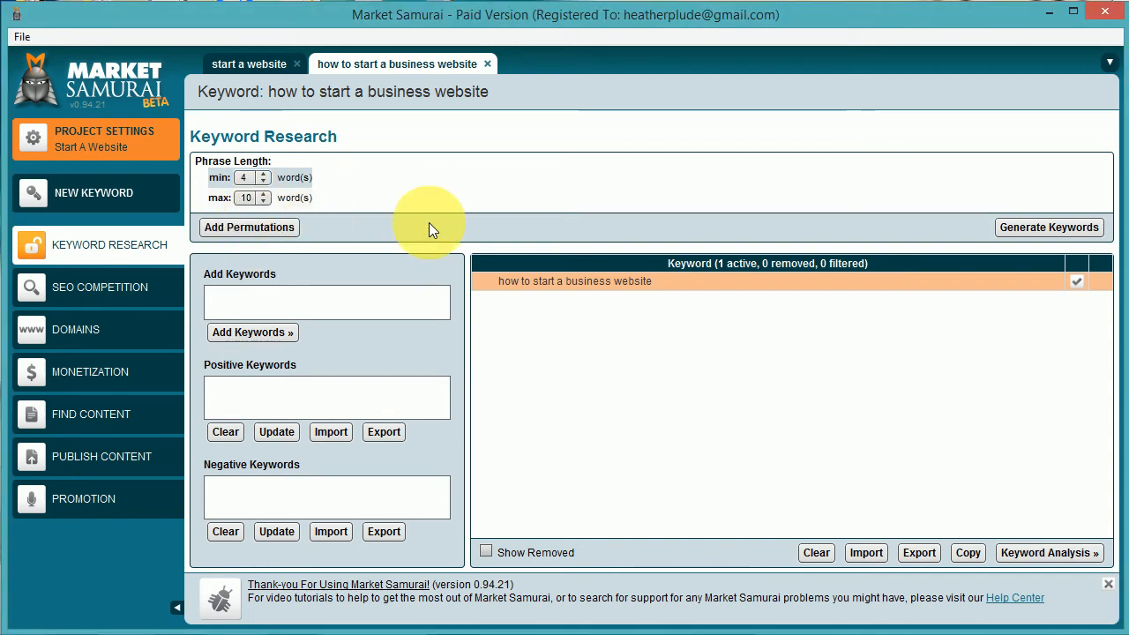
{"action": "left_click", "coordinate": [719, 279]}
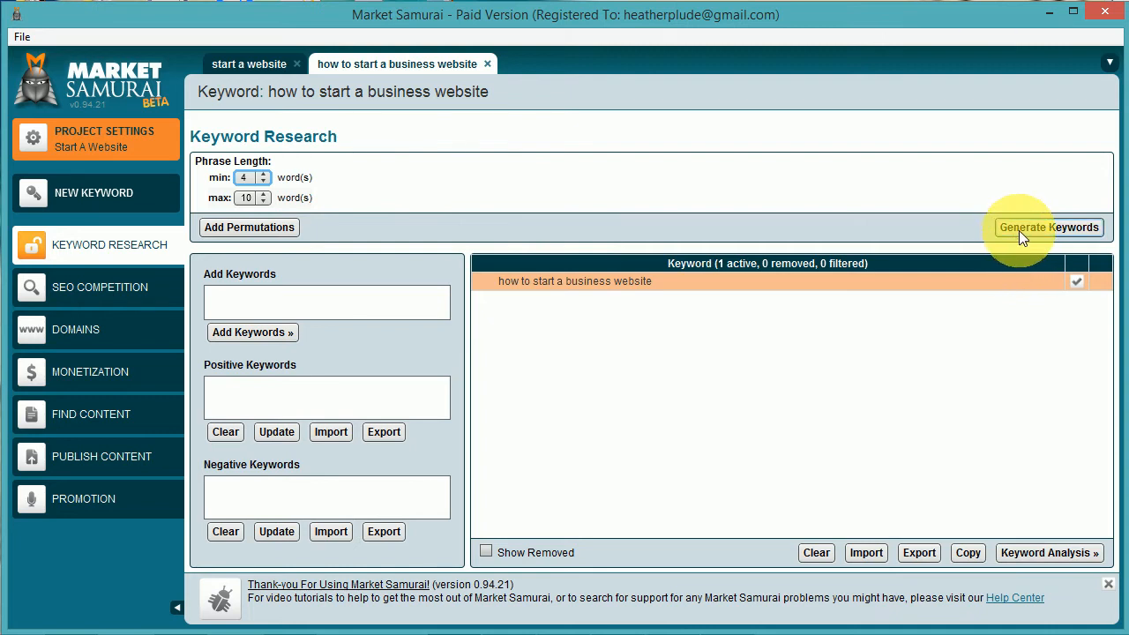
{"action": "left_click", "coordinate": [1019, 231]}
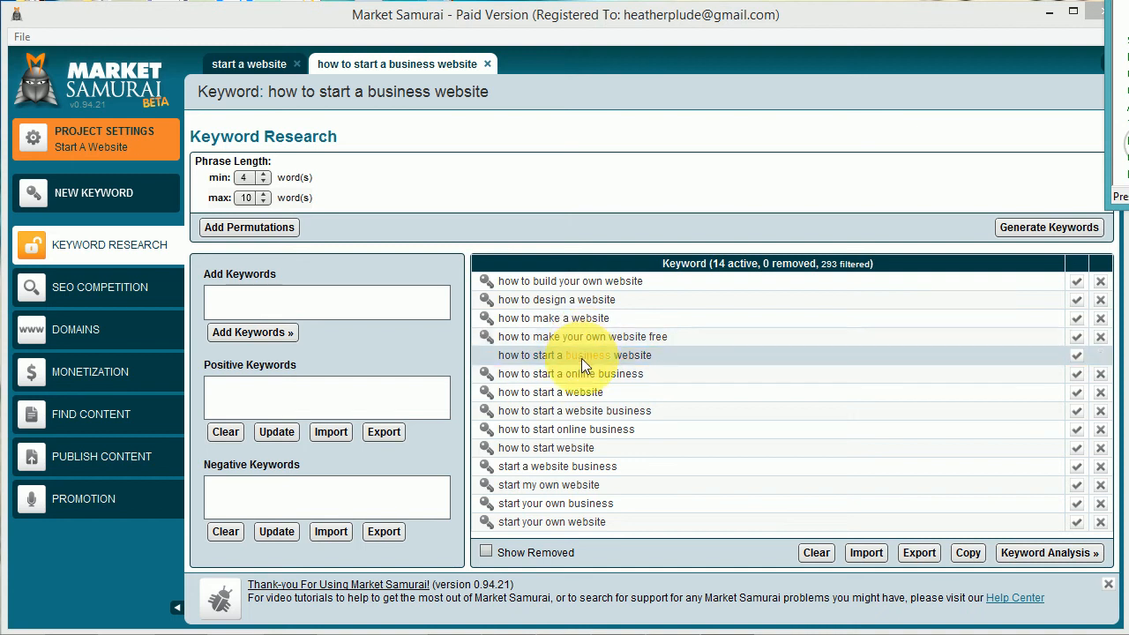
Filter the generated keywords by the positive keyword "business" and clear that filter again.
{"action": "left_click", "coordinate": [242, 398]}
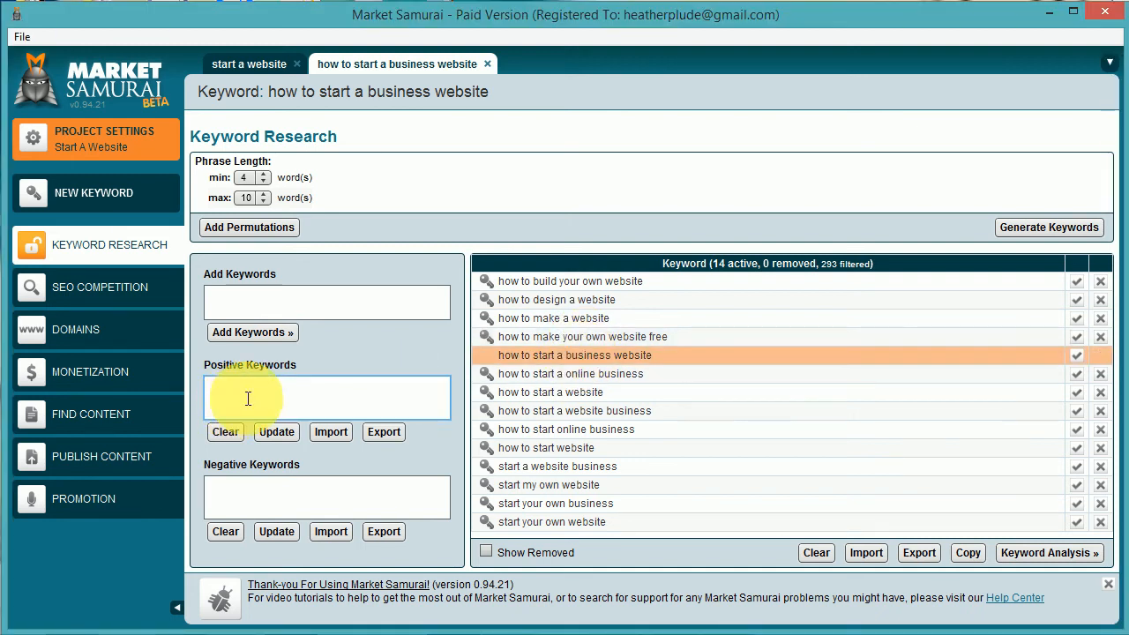
{"action": "type", "text": "business"}
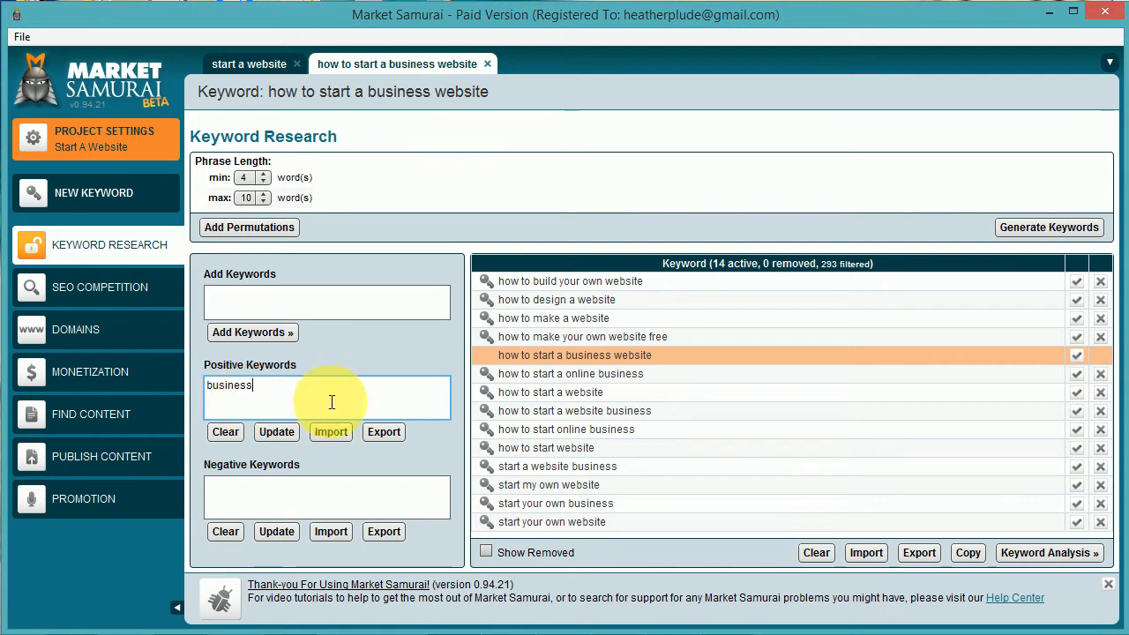
{"action": "left_click", "coordinate": [269, 432]}
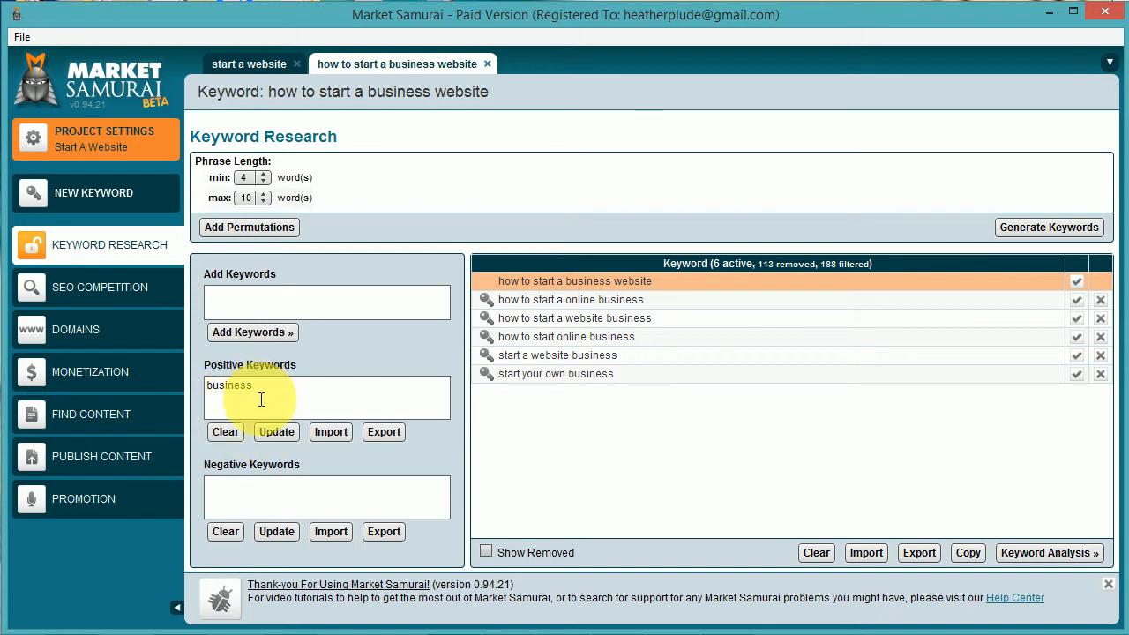
{"action": "left_click", "coordinate": [231, 432]}
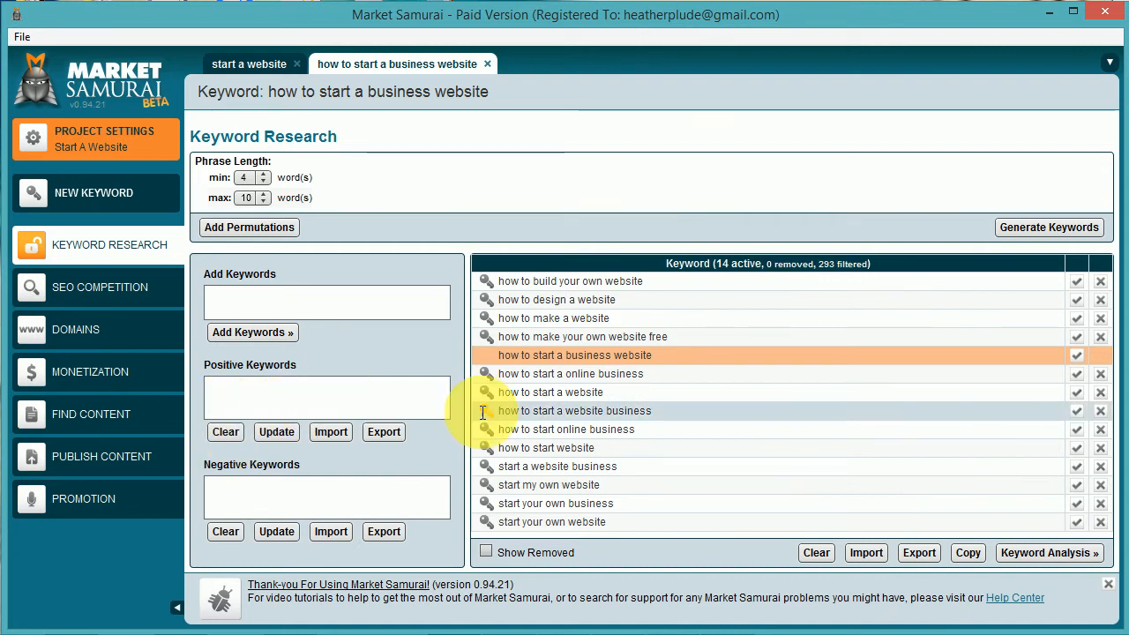
Bring the generated keywords for "how to start a business website" into keyword analysis and analyze them.
{"action": "left_click", "coordinate": [1033, 554]}
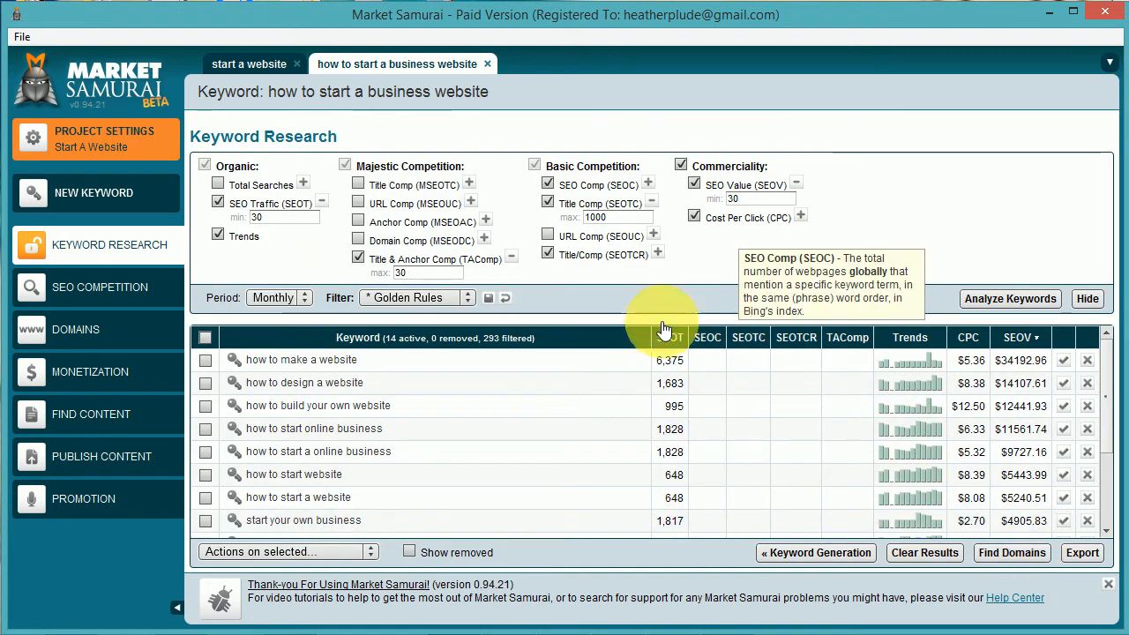
{"action": "left_click", "coordinate": [979, 298]}
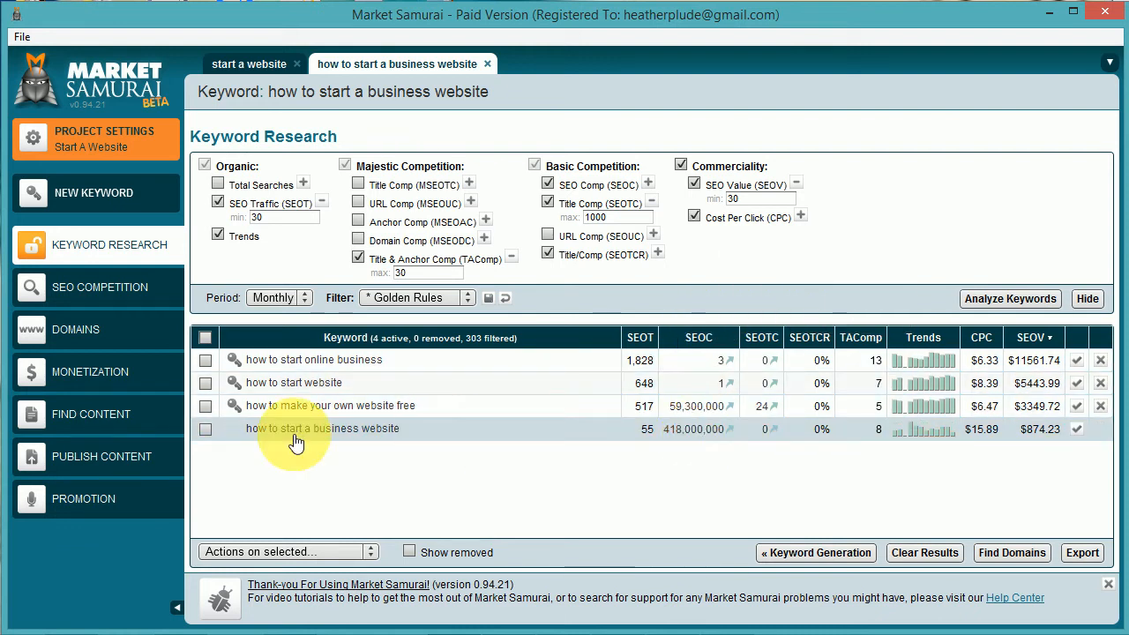
Open "how to make your own website free", "how to start website" and "how to start online business" as separate keywords.
{"action": "left_click", "coordinate": [235, 408]}
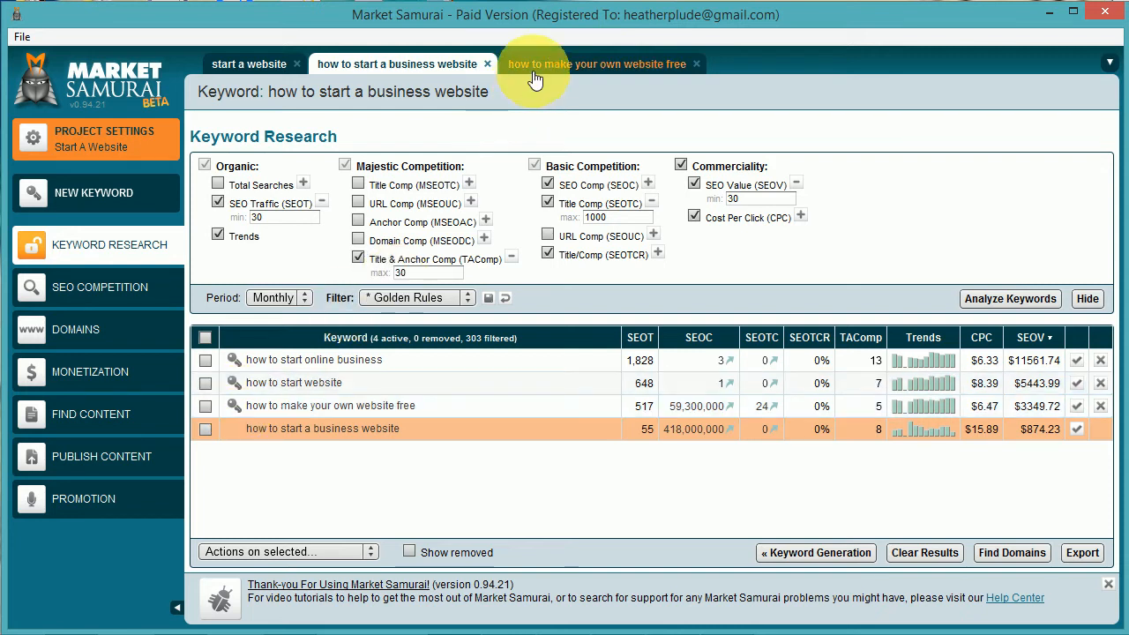
{"action": "left_click", "coordinate": [233, 386]}
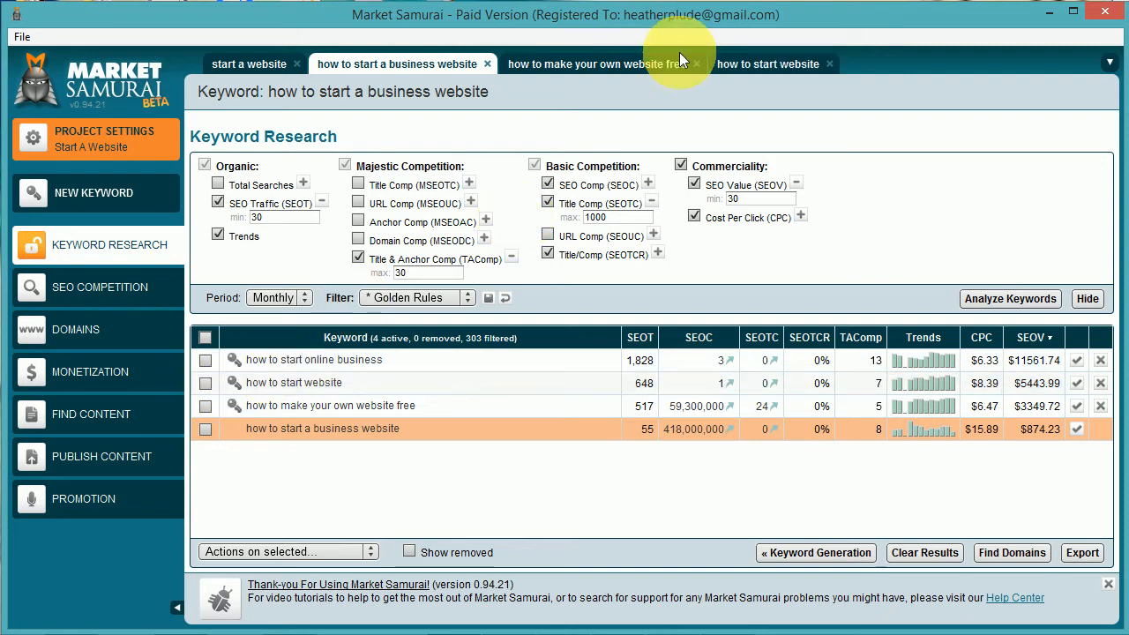
{"action": "left_click", "coordinate": [234, 362]}
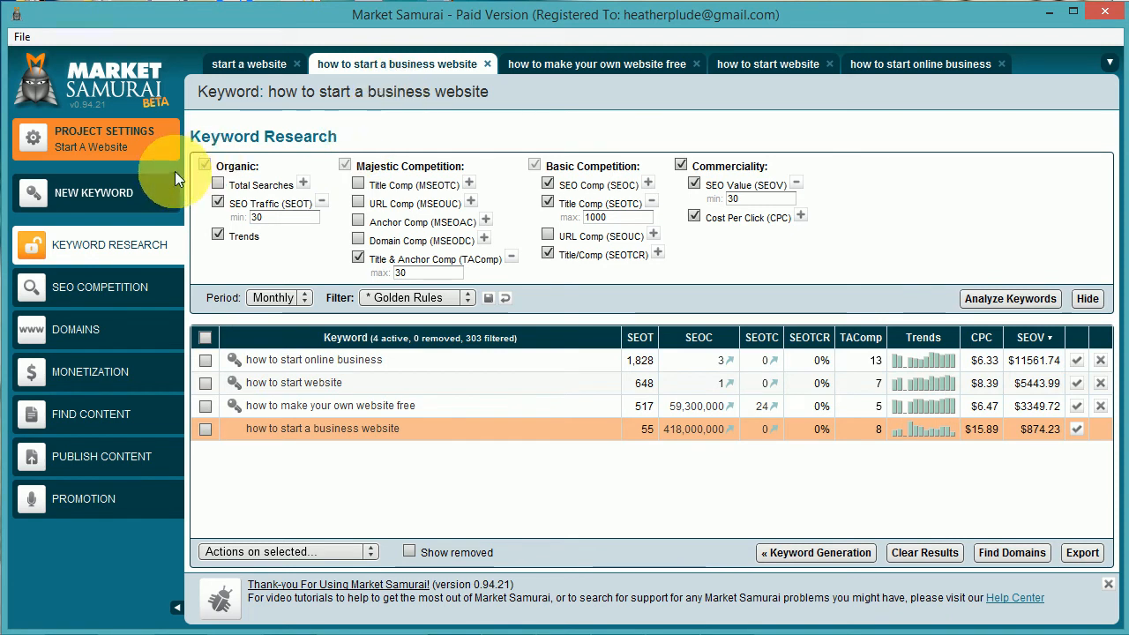
Generate the SEO Competition results for "how to start a business website".
{"action": "left_click", "coordinate": [68, 300]}
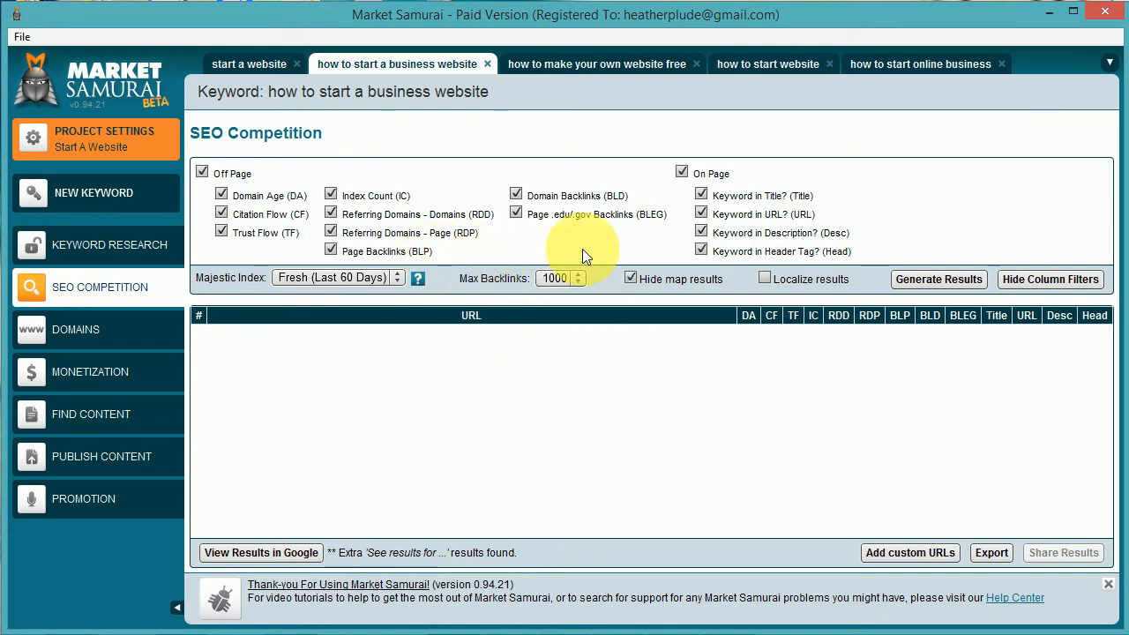
{"action": "left_click", "coordinate": [921, 280]}
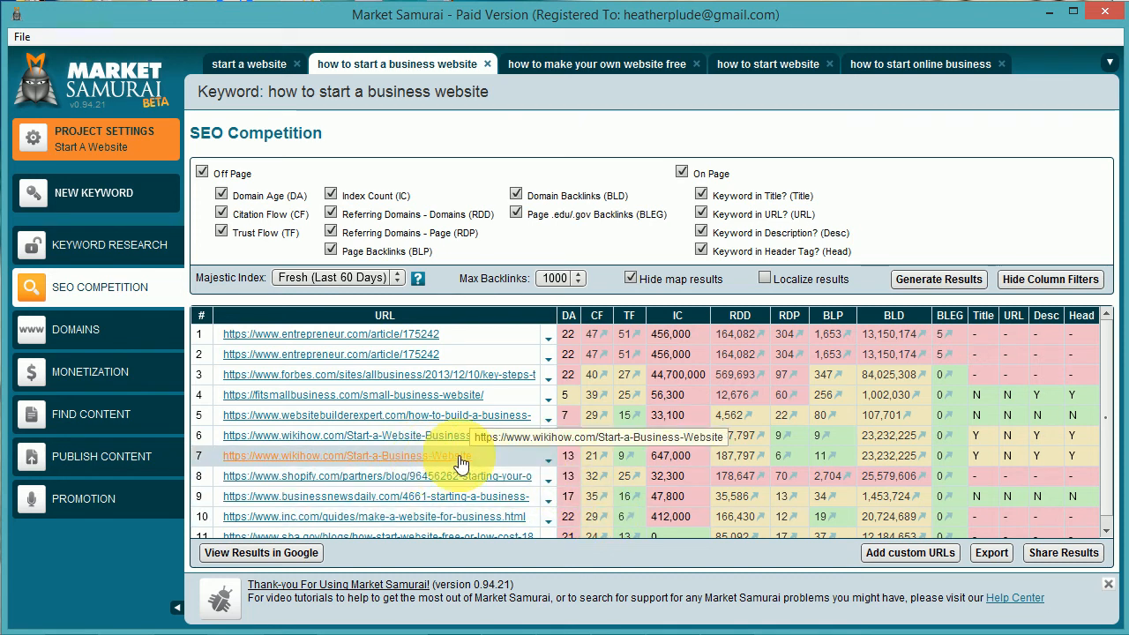
Try to open the wikiHow Start-a-Business-Website address from the competition results in a new Firefox window.
{"action": "left_click_drag", "start_coordinate": [460, 456], "coordinate": [224, 456]}
{"action": "key", "text": "ctrl+c"}
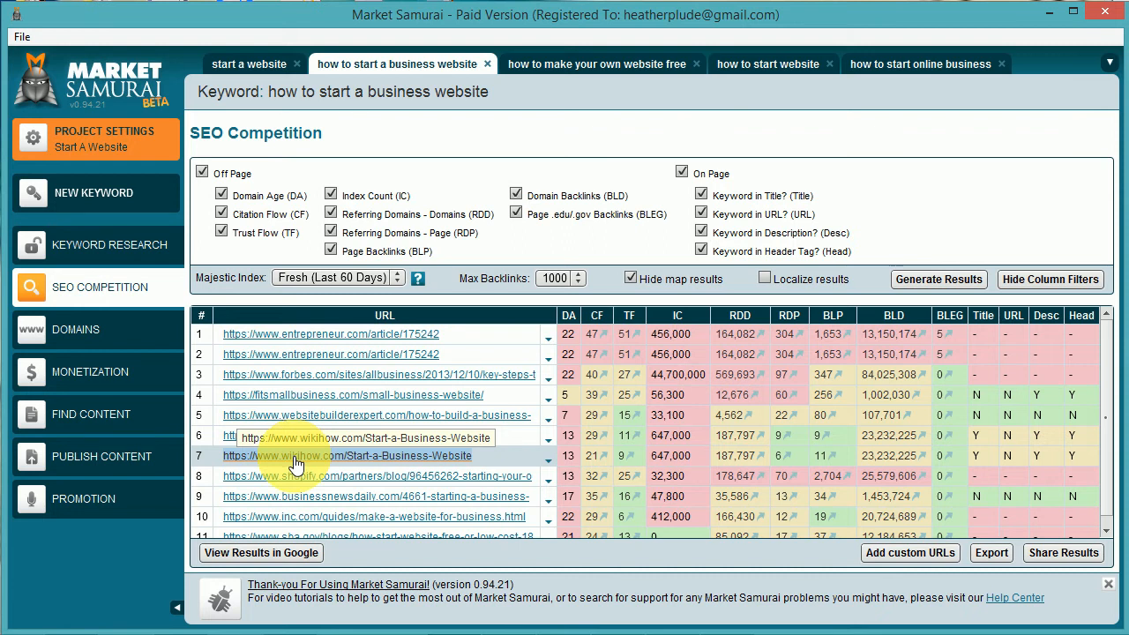
{"action": "mouse_move", "coordinate": [275, 630]}
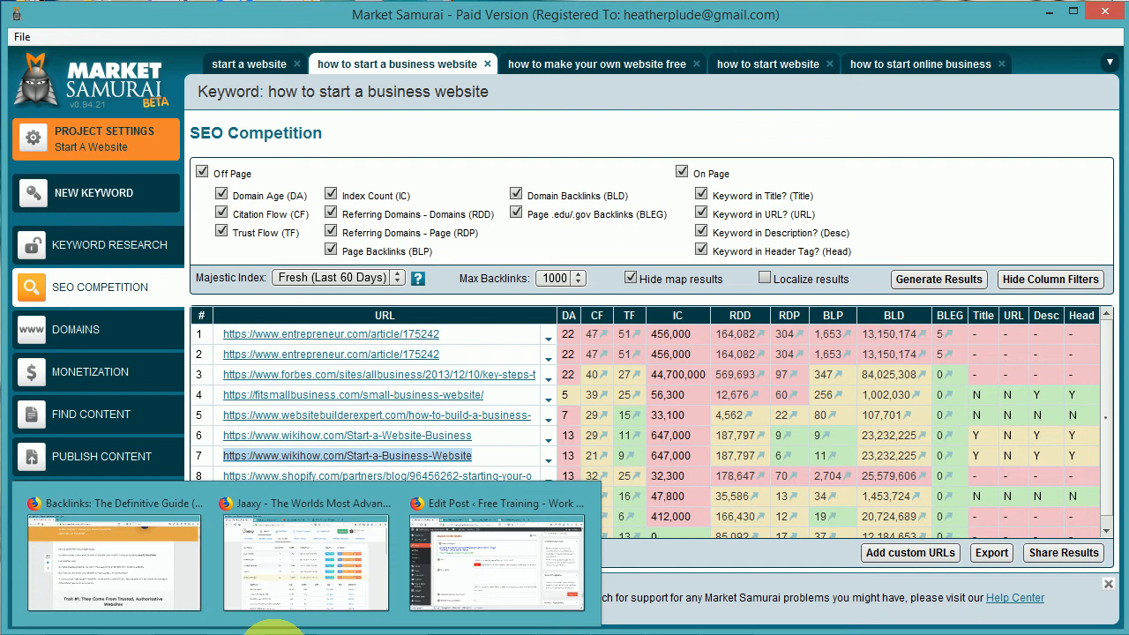
{"action": "right_click", "coordinate": [275, 630]}
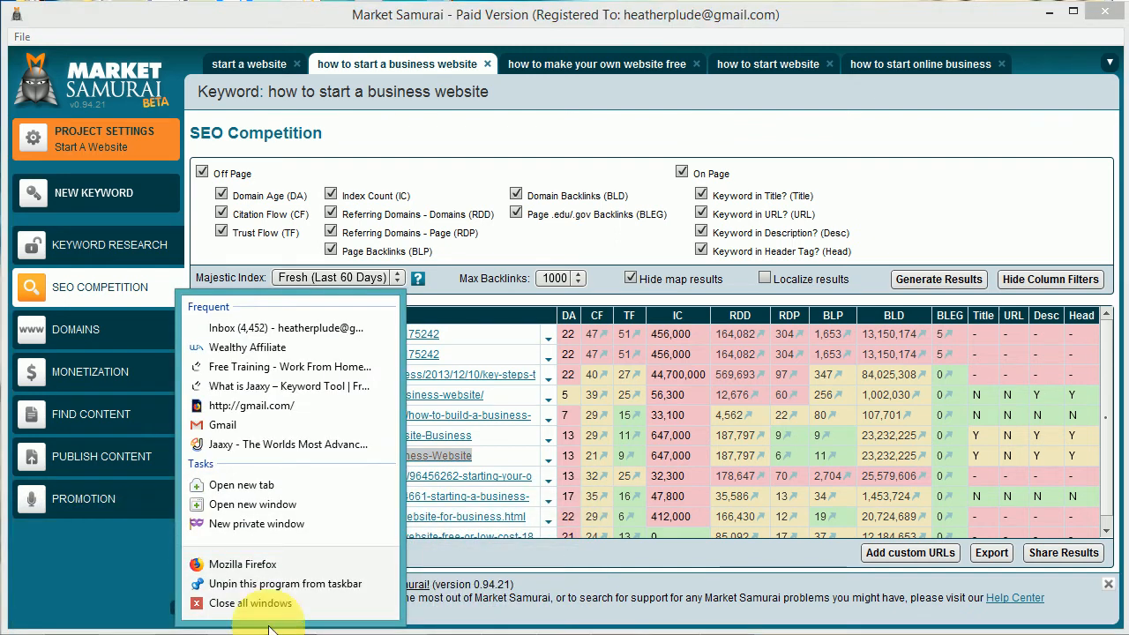
{"action": "left_click", "coordinate": [247, 565]}
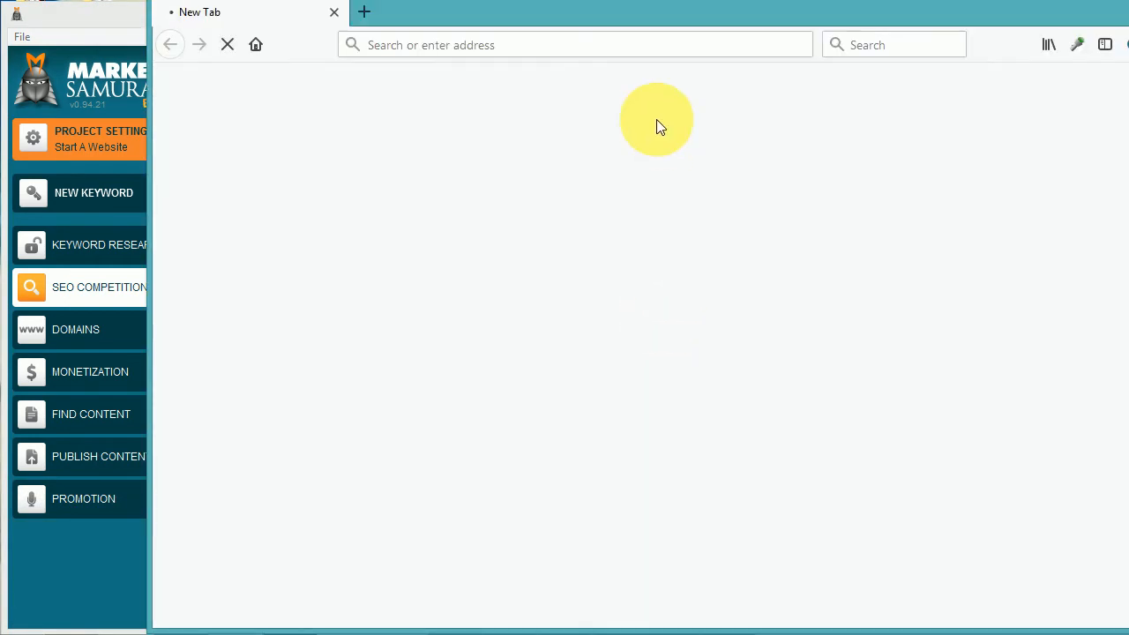
{"action": "left_click", "coordinate": [600, 44]}
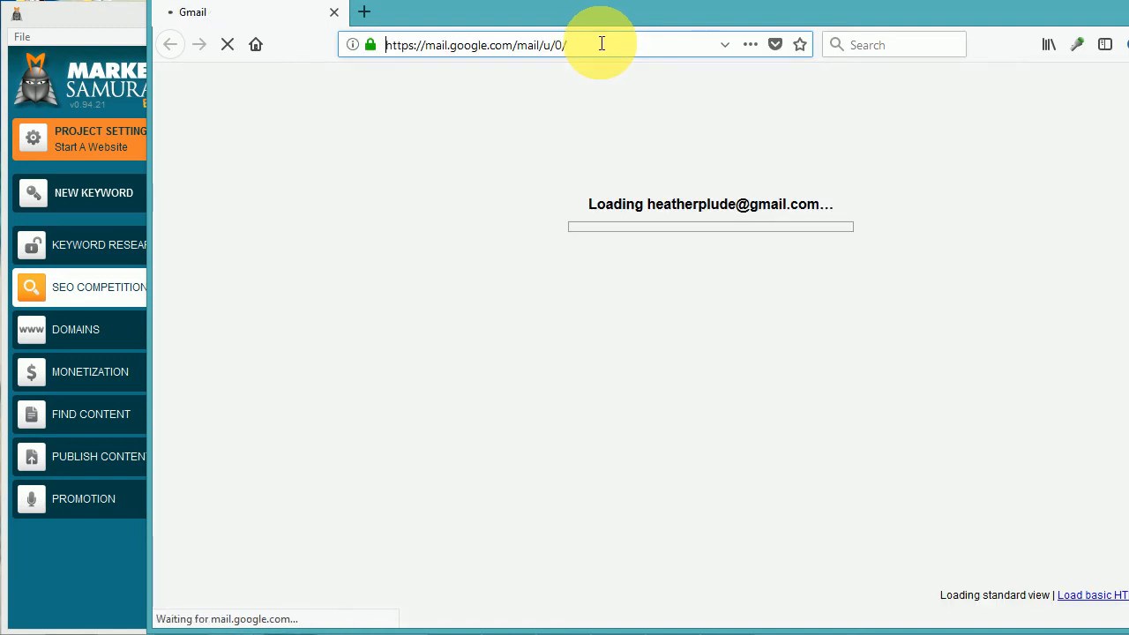
{"action": "key", "text": "ctrl+v"}
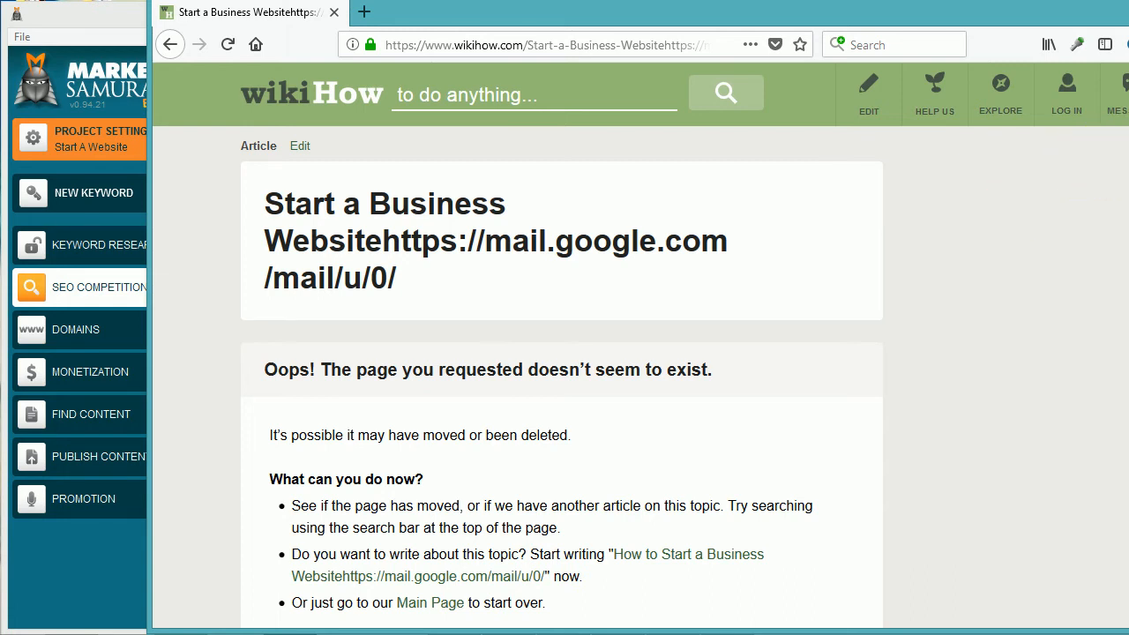
Copy the wikiHow Start-a-Website-Business address from the competition results and load it in the wikiHow Firefox window.
{"action": "left_click", "coordinate": [1128, 12]}
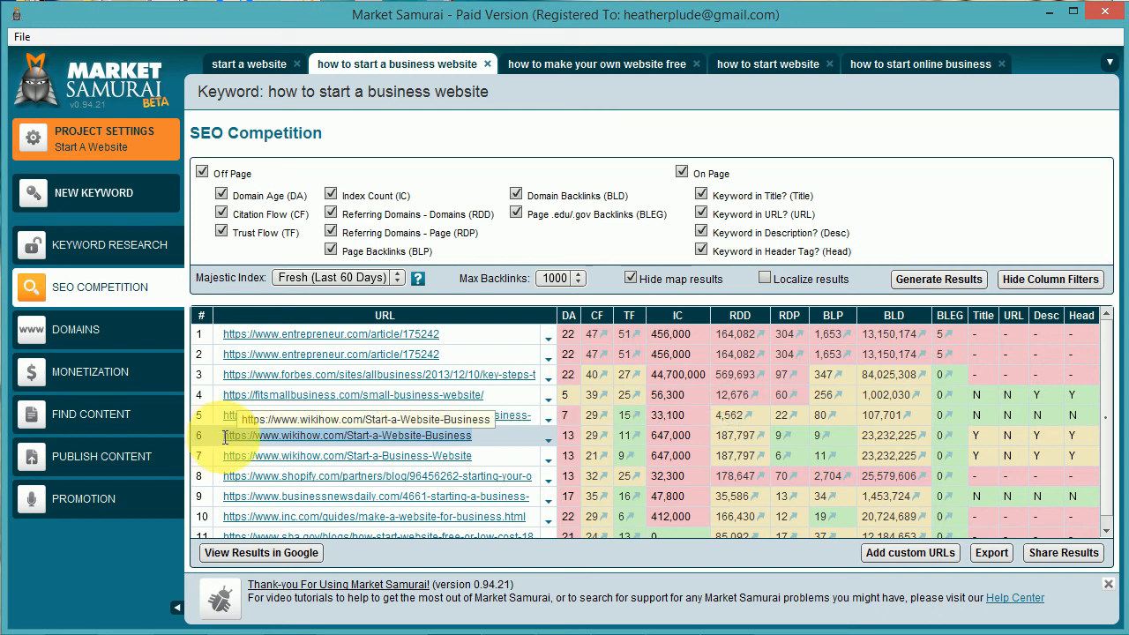
{"action": "left_click", "coordinate": [225, 436]}
{"action": "key", "text": "ctrl+c"}
{"action": "mouse_move", "coordinate": [291, 628]}
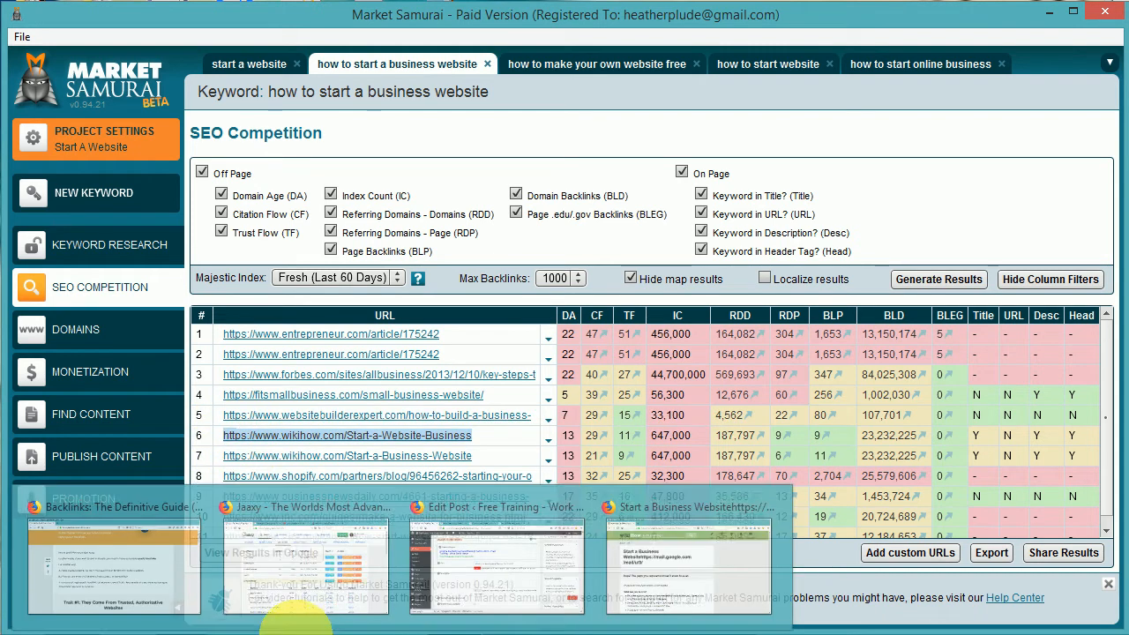
{"action": "left_click", "coordinate": [630, 551]}
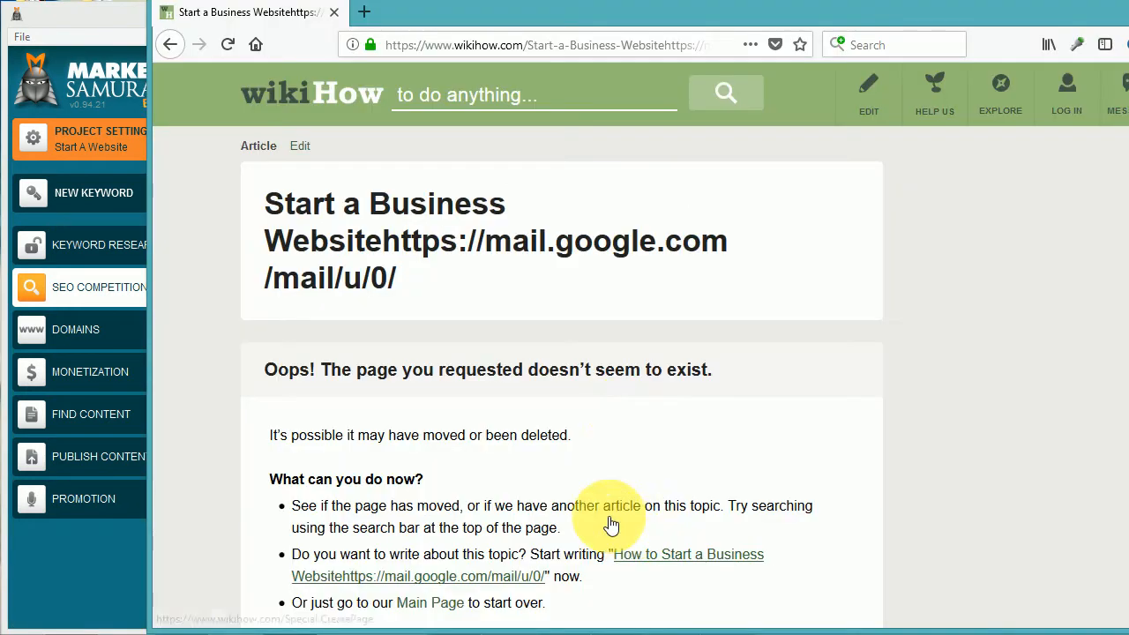
{"action": "left_click", "coordinate": [571, 48]}
{"action": "key", "text": "ctrl+v"}
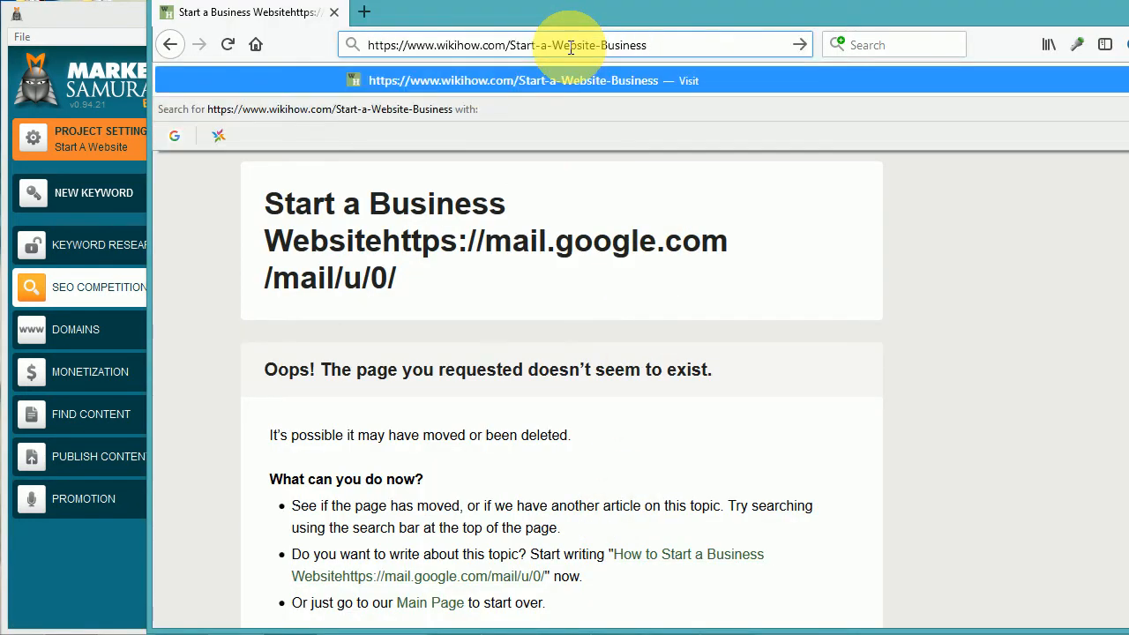
{"action": "key", "text": "Return"}
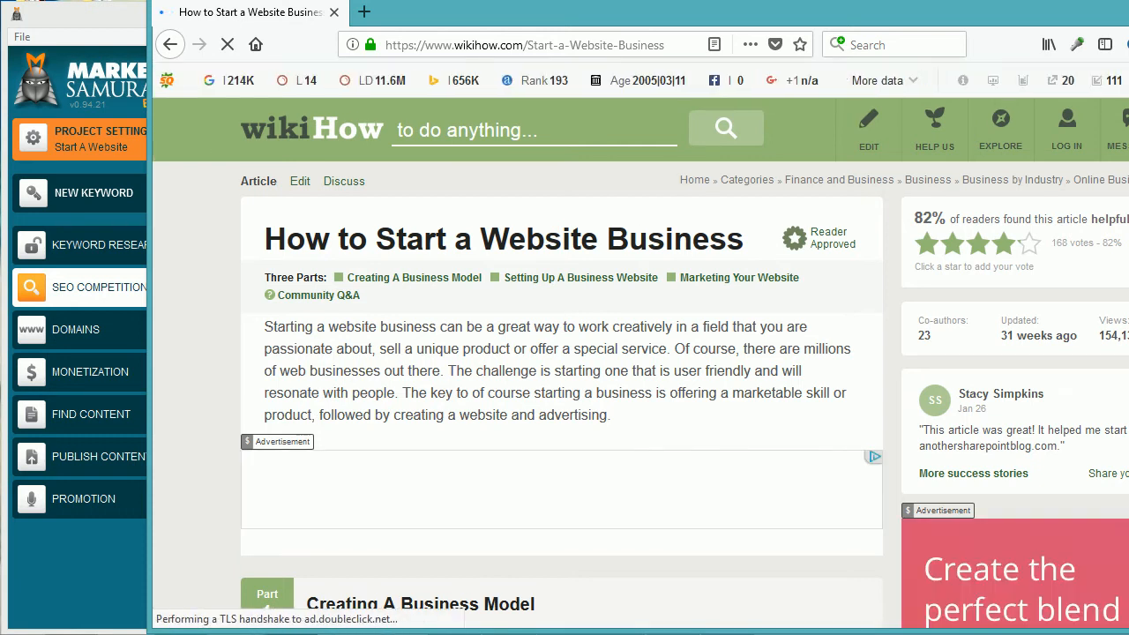
Examine the wikiHow article on starting a website business, from its first part down to the reader questions.
{"action": "scroll", "coordinate": [561, 380], "scroll_direction": "down", "scroll_amount": 15}
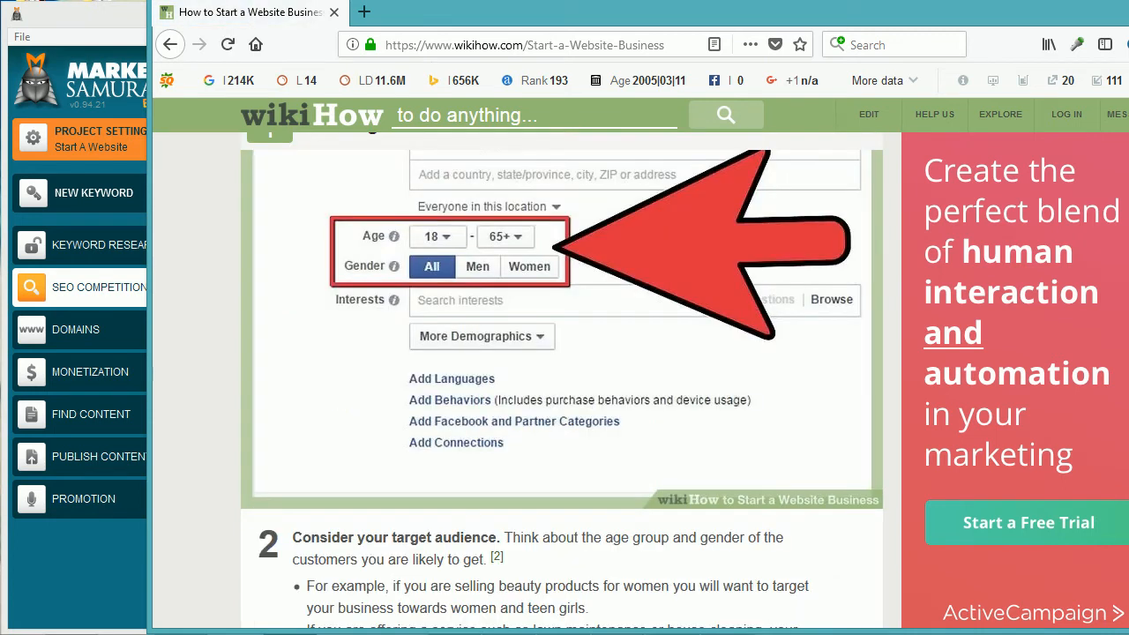
{"action": "scroll", "coordinate": [561, 379], "scroll_direction": "down", "scroll_amount": 5}
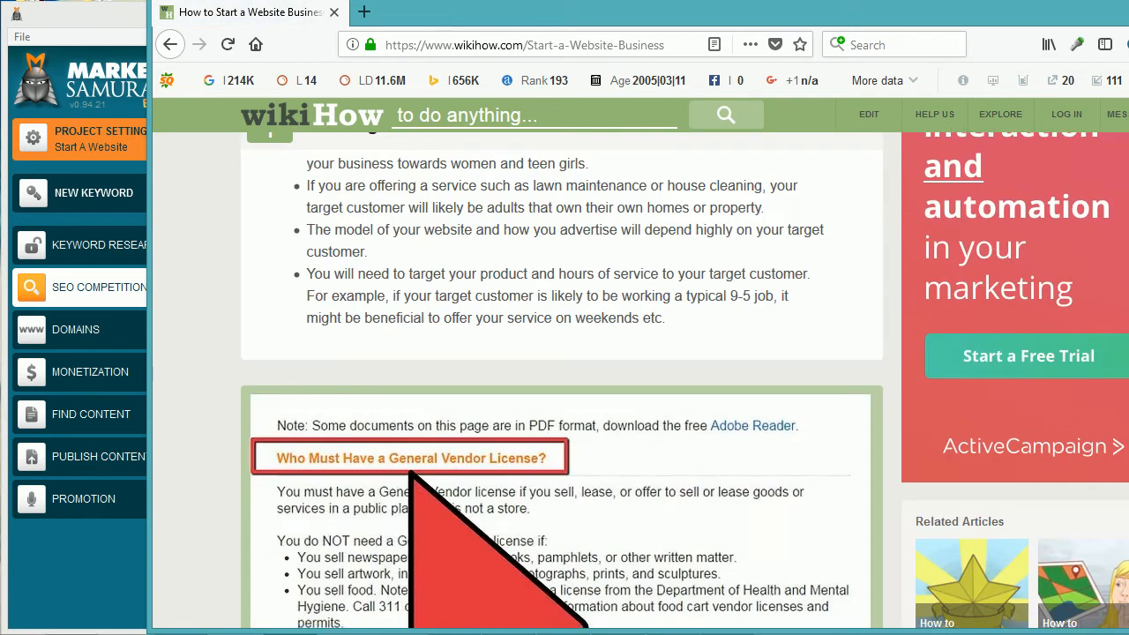
{"action": "scroll", "coordinate": [561, 379], "scroll_direction": "down", "scroll_amount": 15}
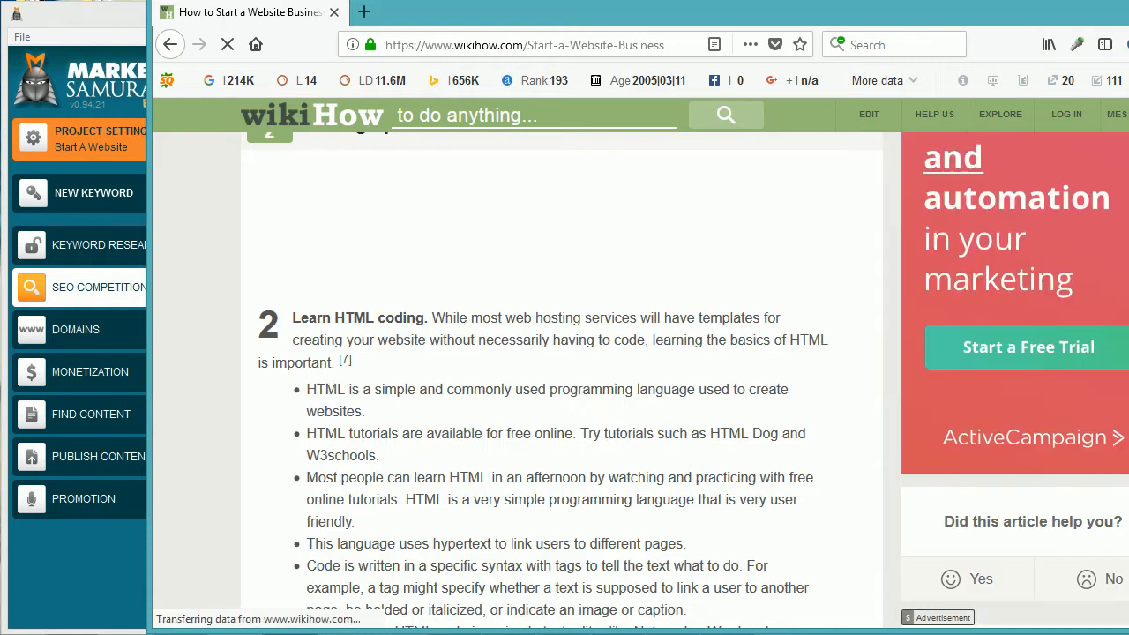
{"action": "scroll", "coordinate": [562, 380], "scroll_direction": "down", "scroll_amount": 10}
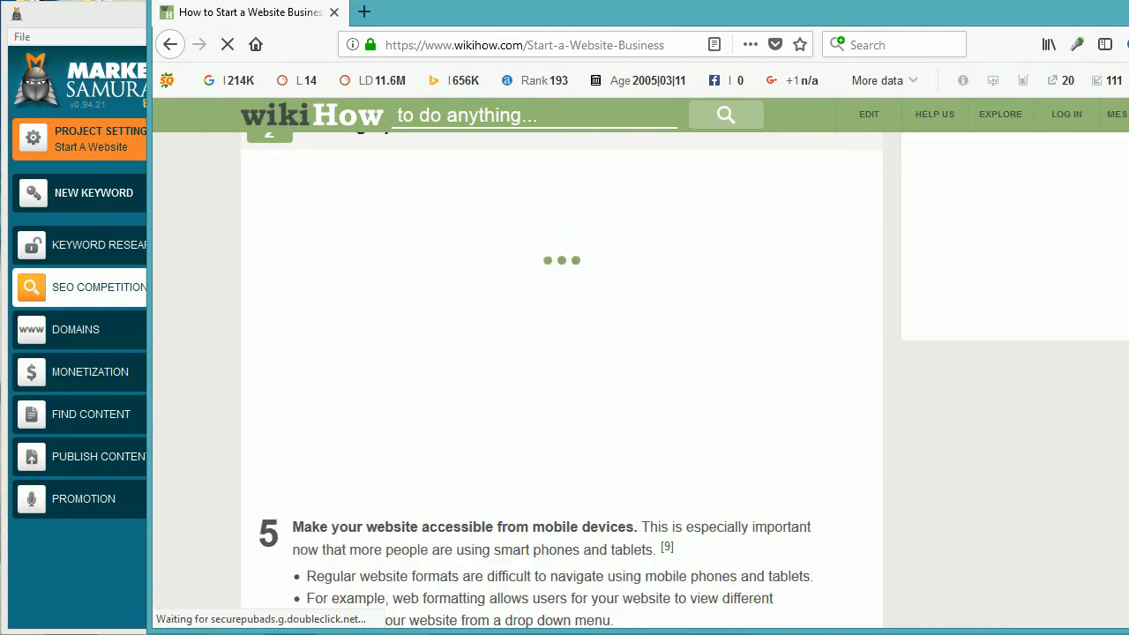
{"action": "scroll", "coordinate": [561, 379], "scroll_direction": "down", "scroll_amount": 10}
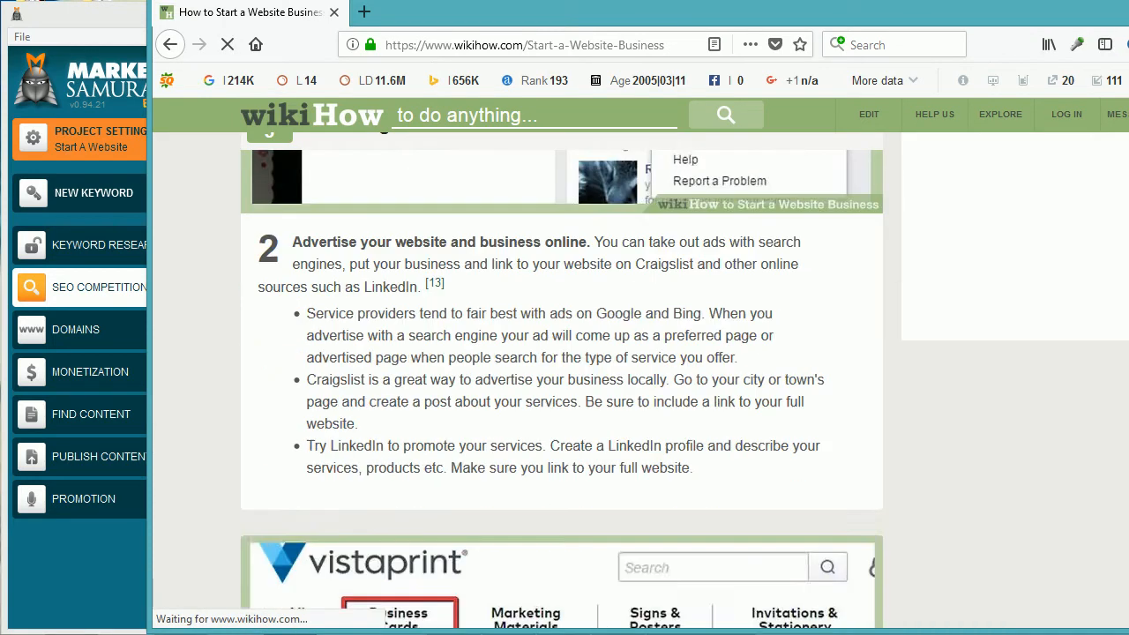
{"action": "scroll", "coordinate": [562, 379], "scroll_direction": "down", "scroll_amount": 15}
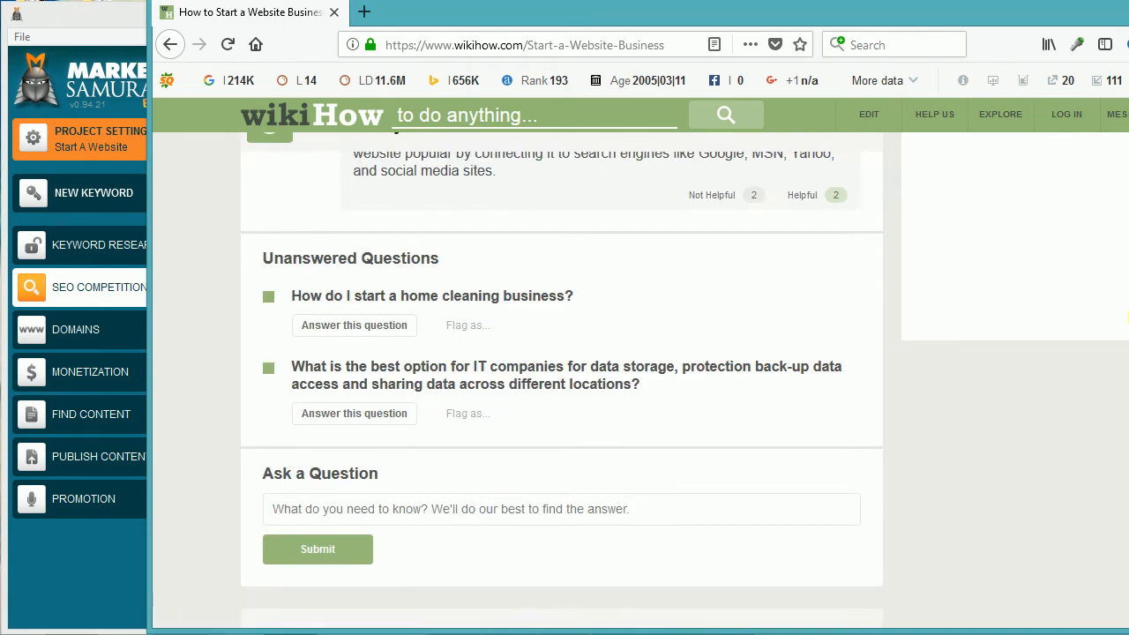
Copy the first-ranked address, entrepreneur.com/article/175242, from Market Samurai's competition results and open it in a new Firefox tab.
{"action": "left_click", "coordinate": [108, 16]}
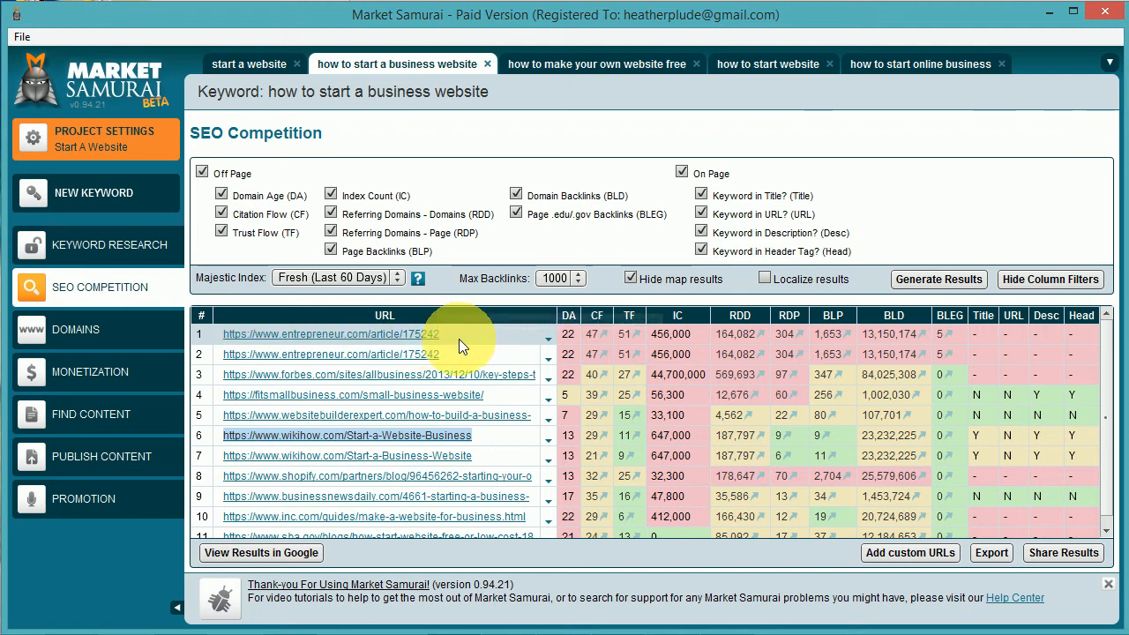
{"action": "left_click_drag", "start_coordinate": [458, 336], "coordinate": [227, 335]}
{"action": "key", "text": "ctrl+c"}
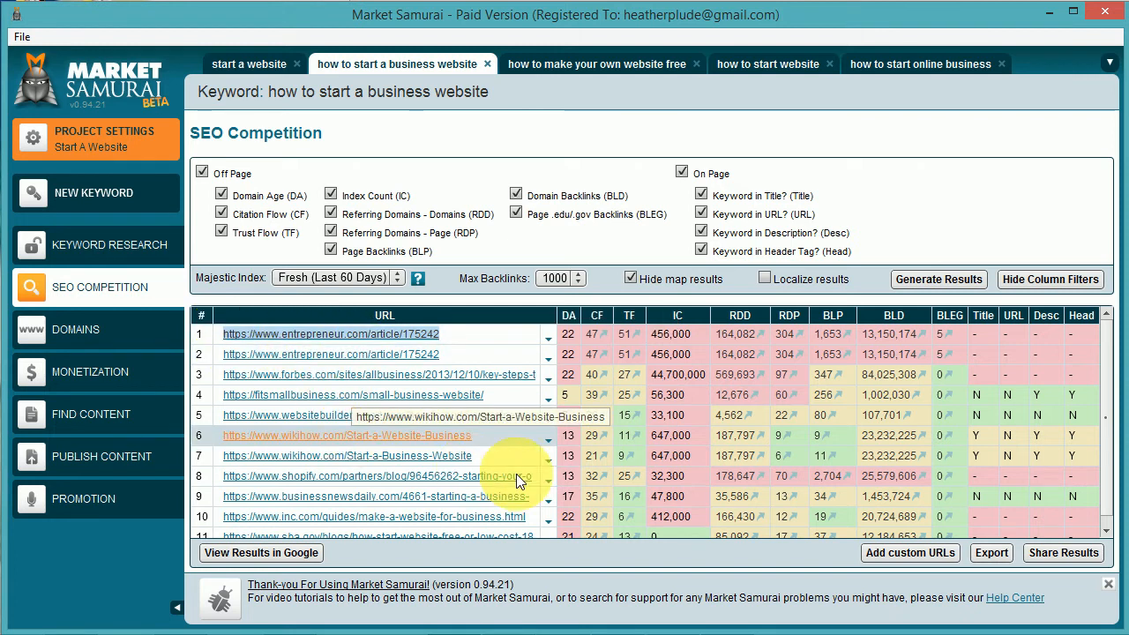
{"action": "left_click", "coordinate": [997, 0]}
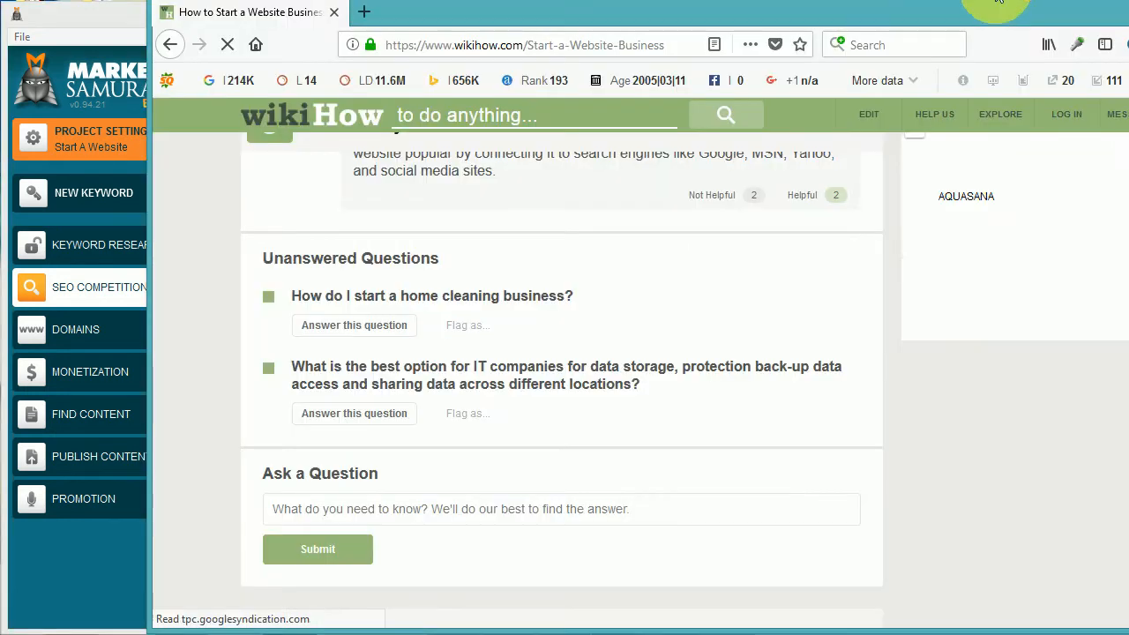
{"action": "left_click", "coordinate": [364, 11]}
{"action": "key", "text": "ctrl+v"}
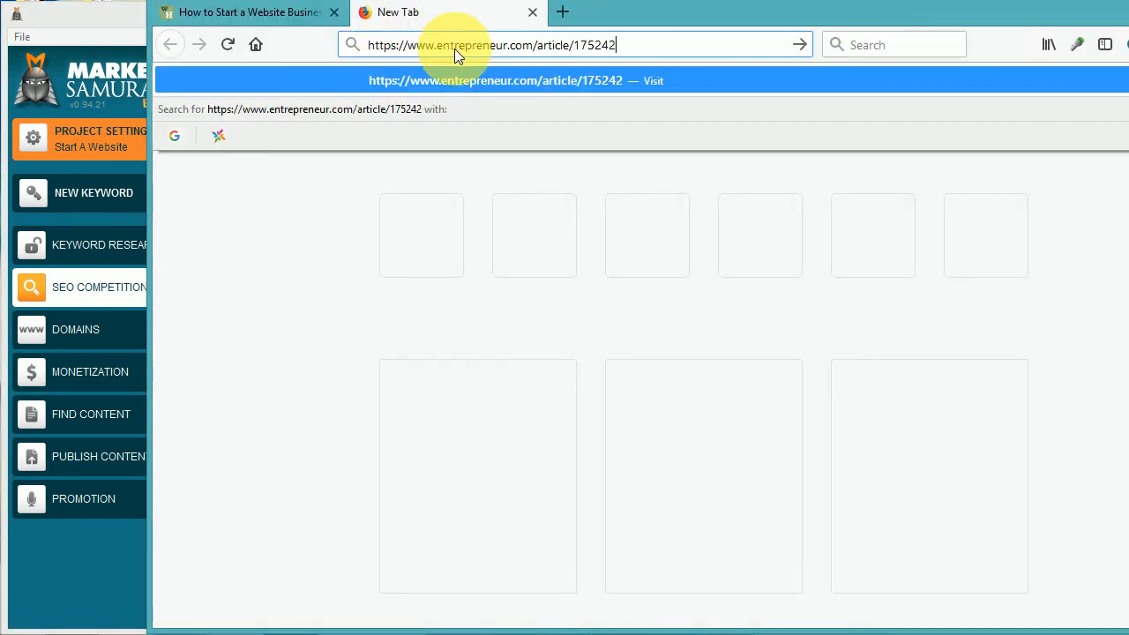
{"action": "key", "text": "Return"}
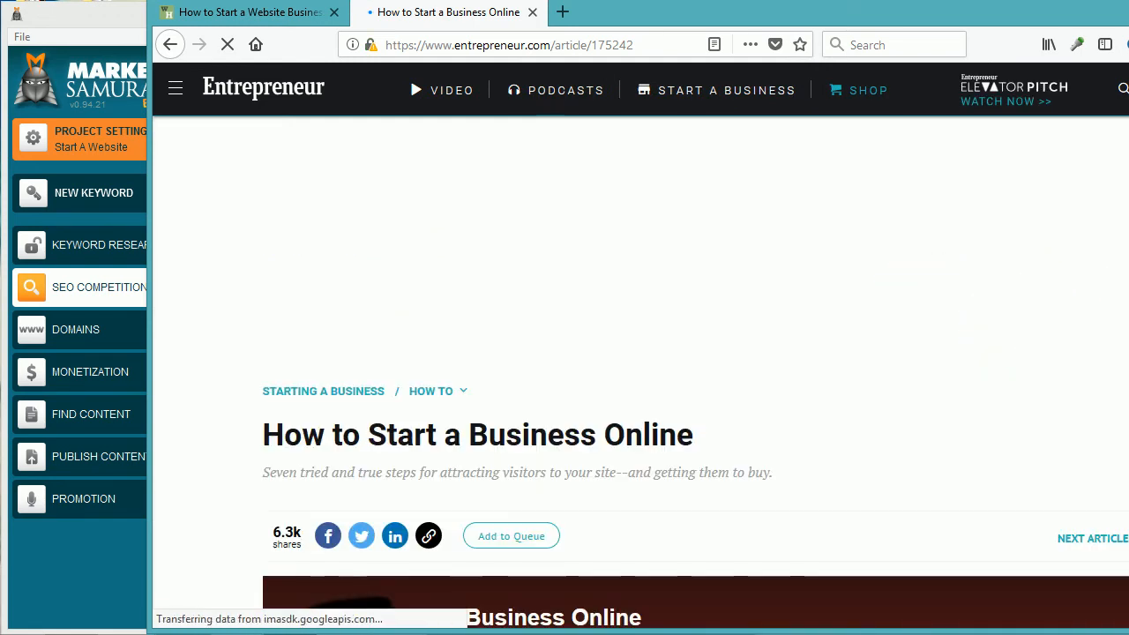
Examine the Entrepreneur article "How to Start a Business Online" from its introduction through Step 7.
{"action": "scroll", "coordinate": [641, 345], "scroll_direction": "down", "scroll_amount": 6}
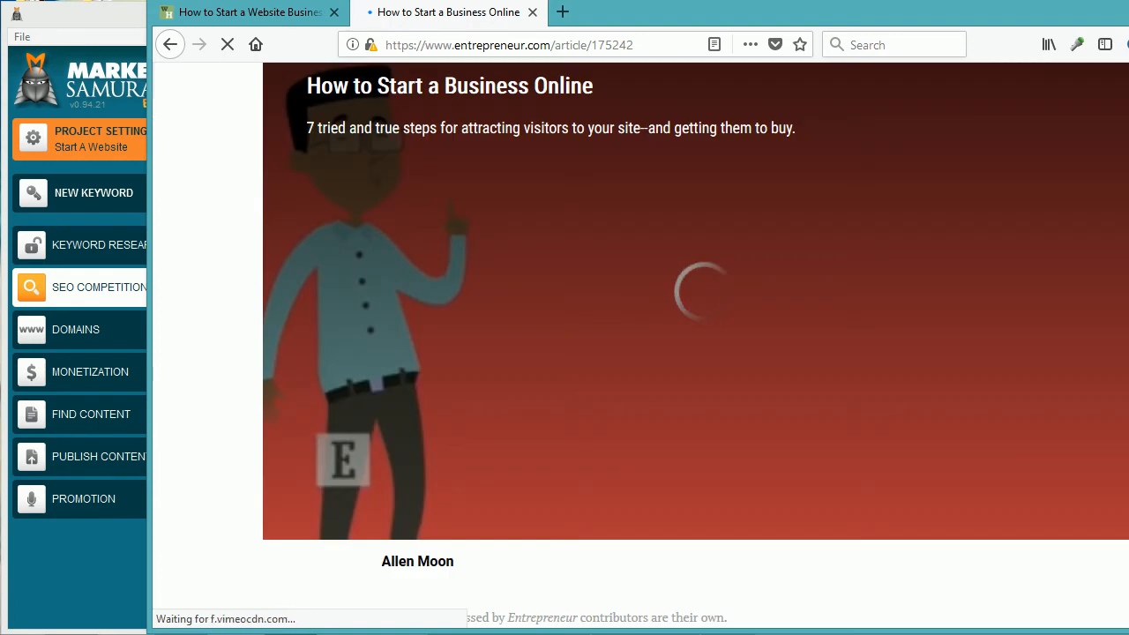
{"action": "scroll", "coordinate": [640, 345], "scroll_direction": "down", "scroll_amount": 5}
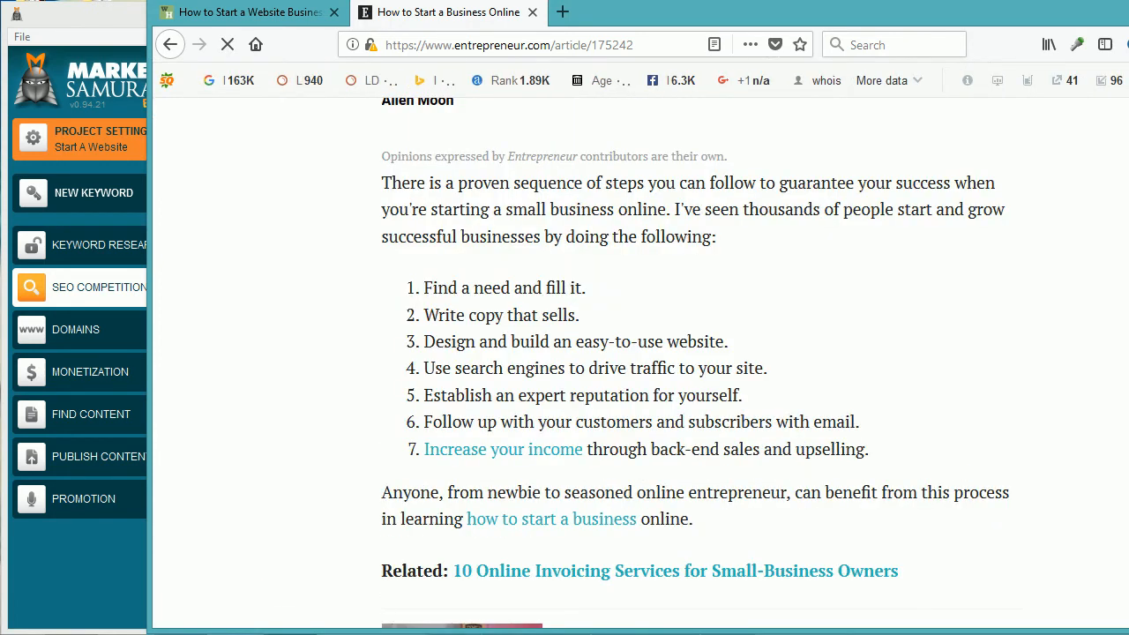
{"action": "scroll", "coordinate": [640, 345], "scroll_direction": "down", "scroll_amount": 5}
{"action": "scroll", "coordinate": [640, 345], "scroll_direction": "down", "scroll_amount": 5}
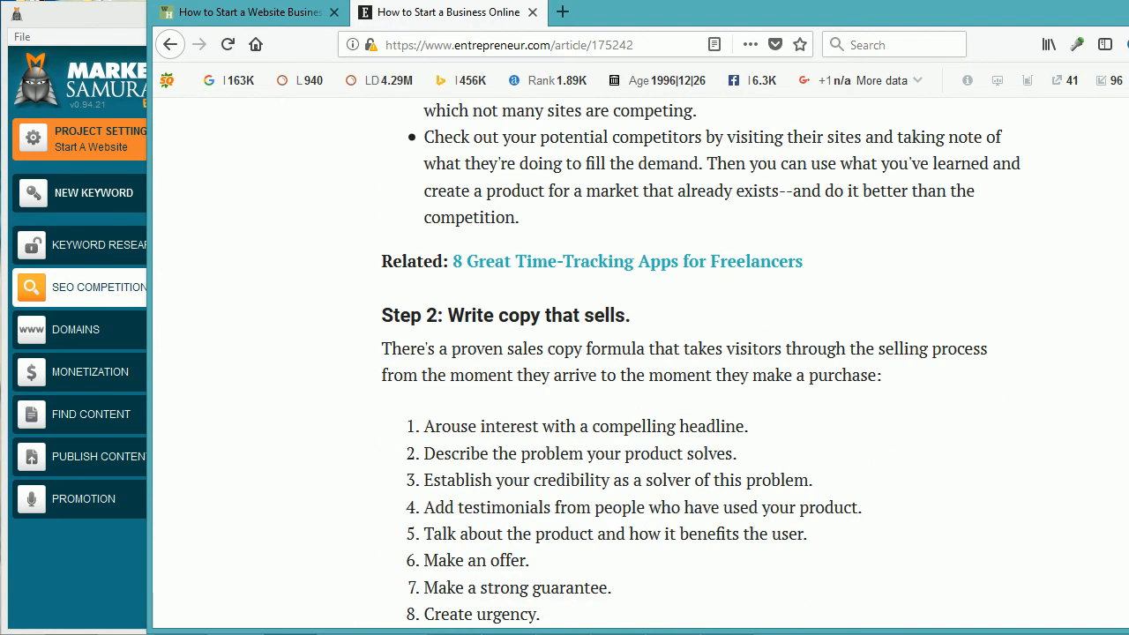
{"action": "scroll", "coordinate": [640, 345], "scroll_direction": "down", "scroll_amount": 10}
{"action": "scroll", "coordinate": [641, 345], "scroll_direction": "down", "scroll_amount": 5}
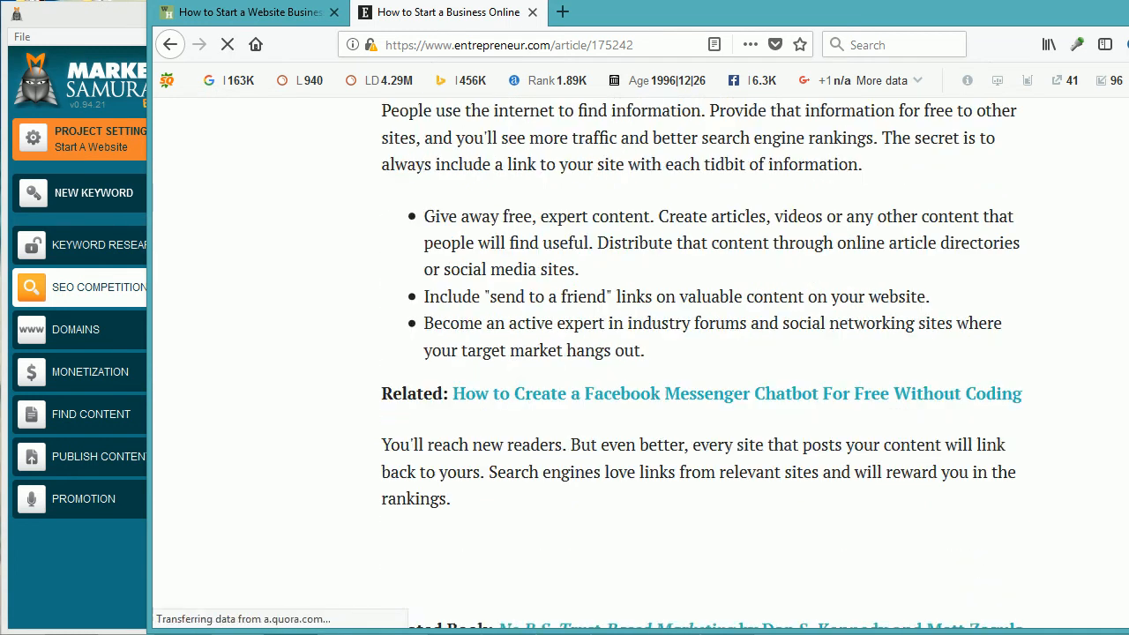
{"action": "scroll", "coordinate": [640, 345], "scroll_direction": "down", "scroll_amount": 3}
{"action": "scroll", "coordinate": [640, 345], "scroll_direction": "down", "scroll_amount": 8}
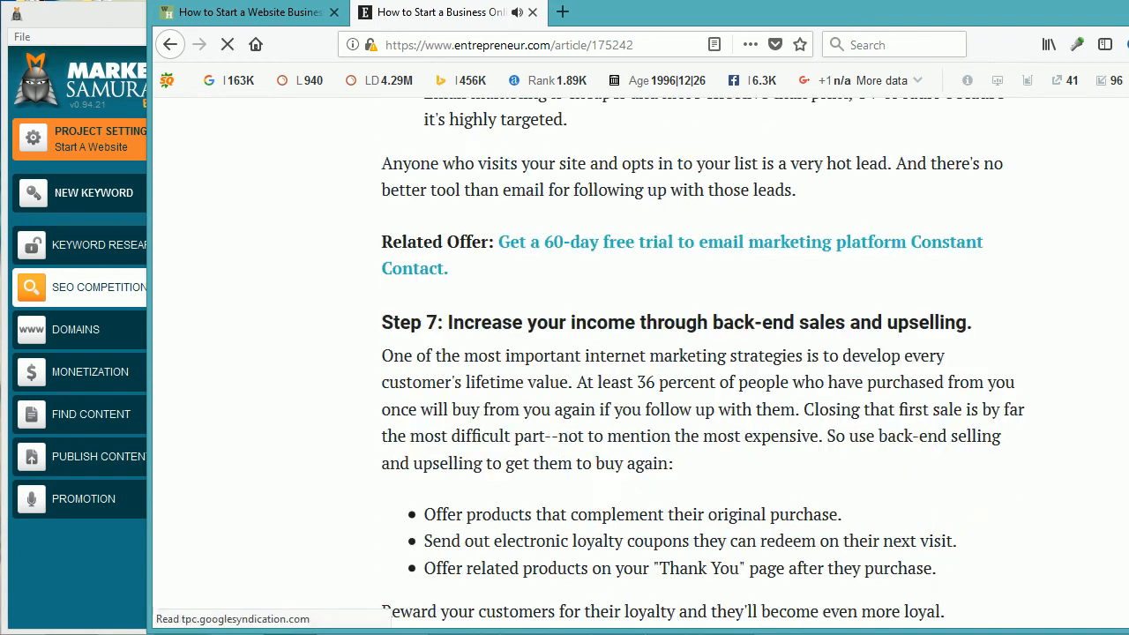
Stop the video playing at the beginning of the Entrepreneur article and close the extra tab it opens.
{"action": "scroll", "coordinate": [640, 345], "scroll_direction": "up", "scroll_amount": 20}
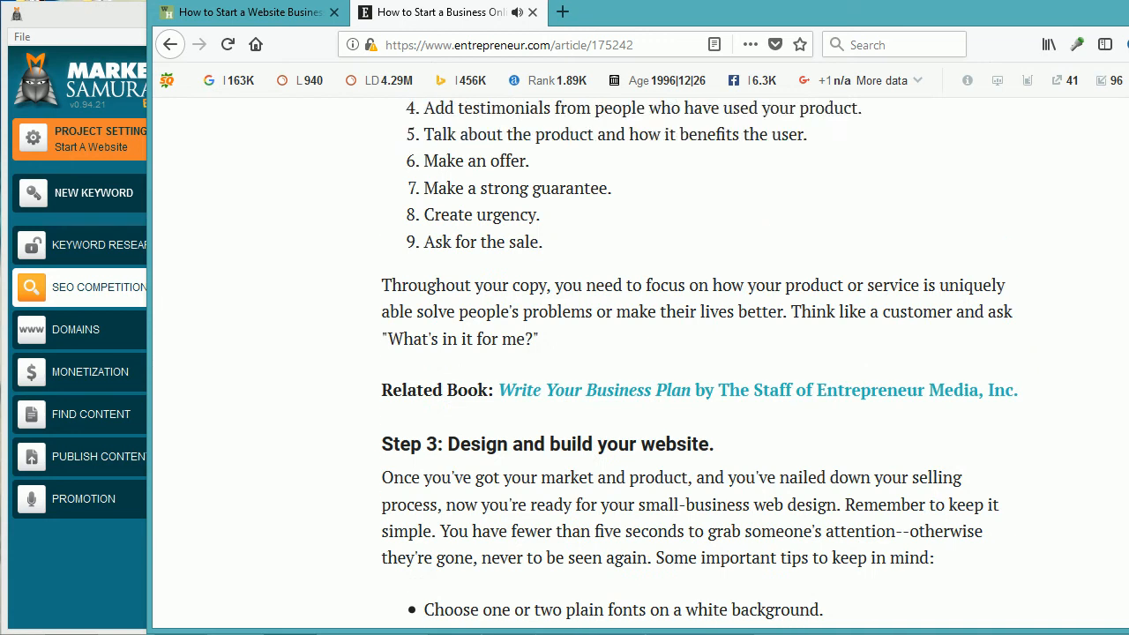
{"action": "scroll", "coordinate": [641, 345], "scroll_direction": "down", "scroll_amount": 3}
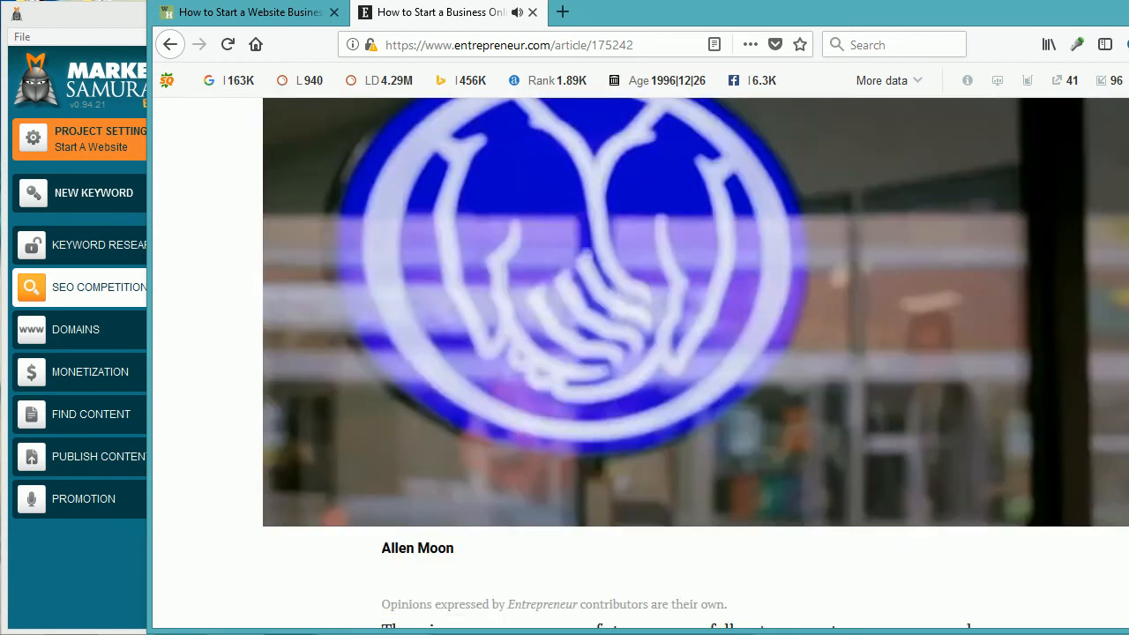
{"action": "left_click", "coordinate": [703, 273]}
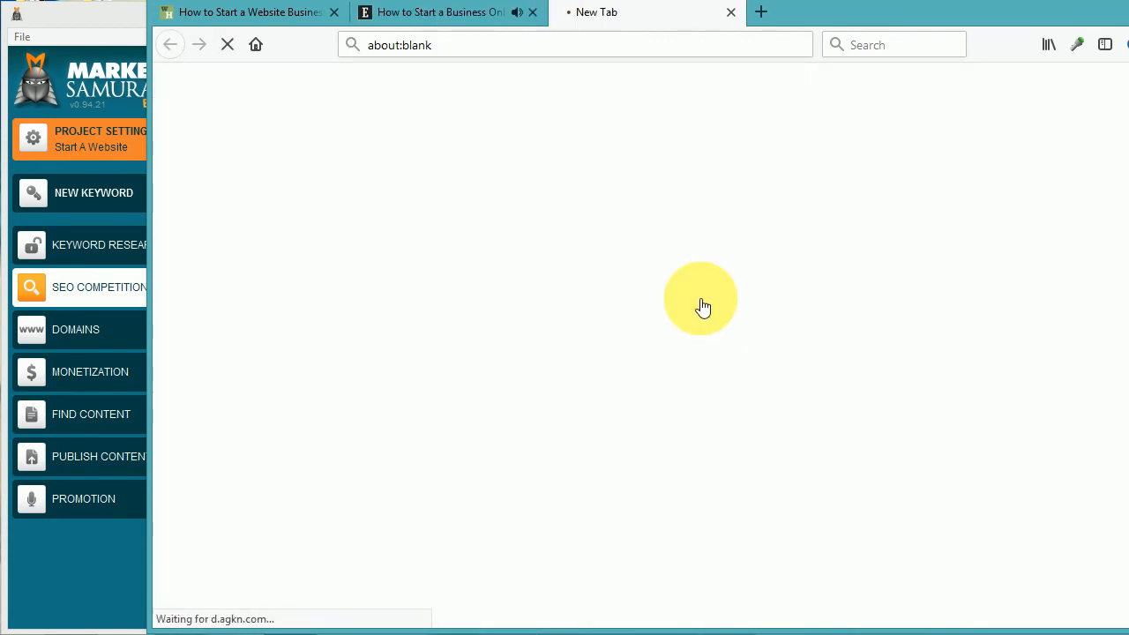
{"action": "left_click", "coordinate": [732, 12]}
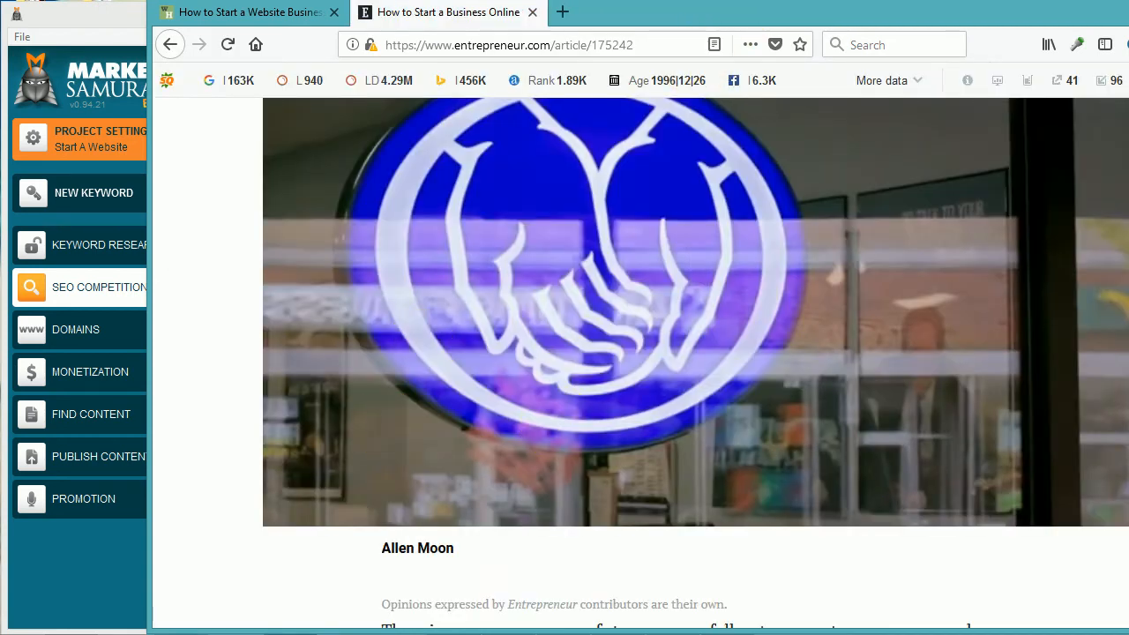
Review the Entrepreneur article's text again, from Step 1 down to the sponsored content below it.
{"action": "scroll", "coordinate": [696, 362], "scroll_direction": "down", "scroll_amount": 15}
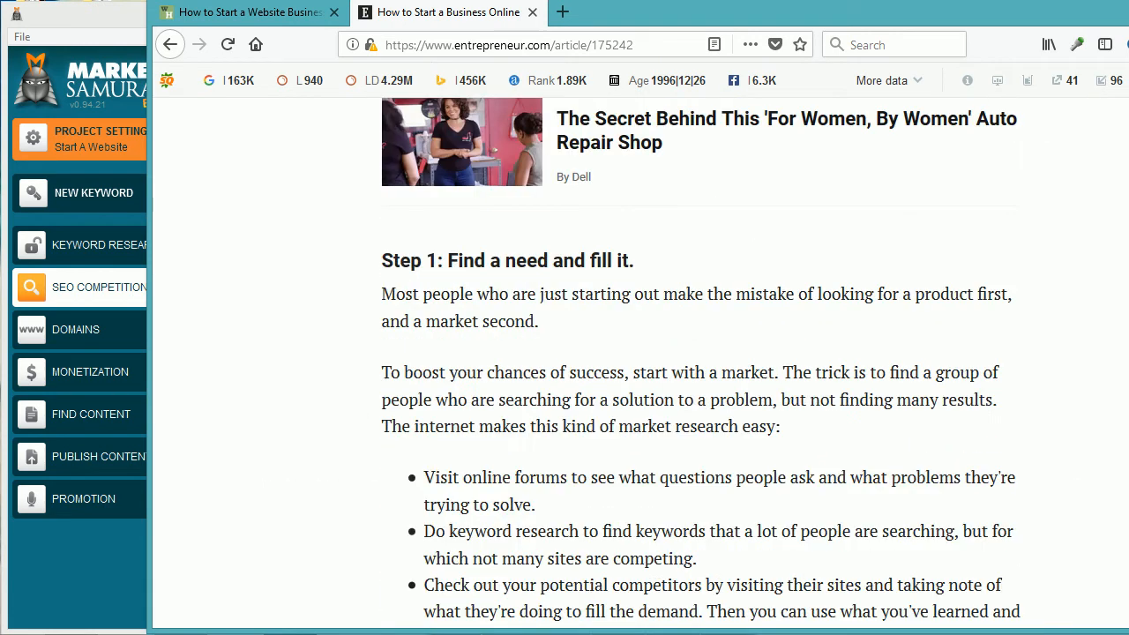
{"action": "scroll", "coordinate": [696, 363], "scroll_direction": "down", "scroll_amount": 20}
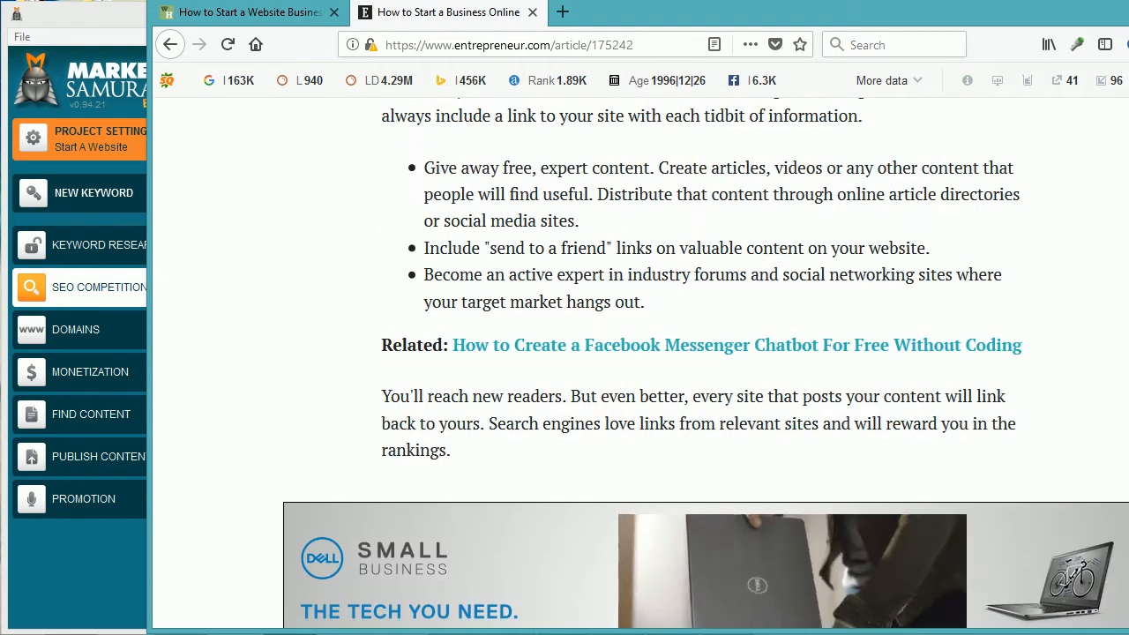
{"action": "scroll", "coordinate": [696, 363], "scroll_direction": "down", "scroll_amount": 15}
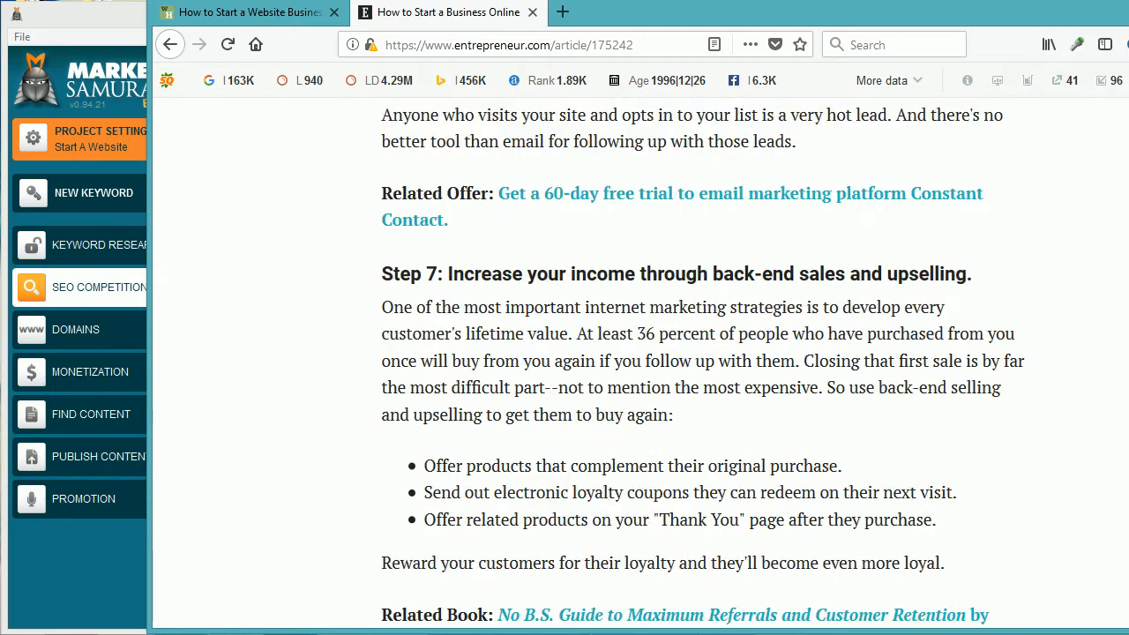
{"action": "scroll", "coordinate": [696, 362], "scroll_direction": "down", "scroll_amount": 15}
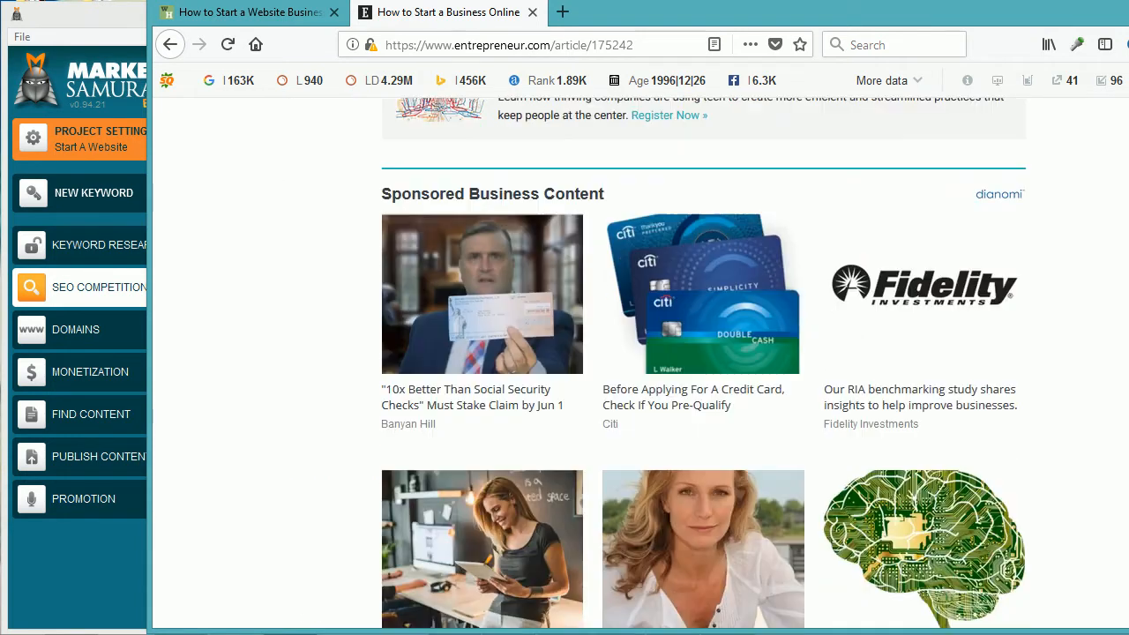
Read the reader comments below the Entrepreneur article and return to its Step 1 section.
{"action": "scroll", "coordinate": [696, 362], "scroll_direction": "down", "scroll_amount": 5}
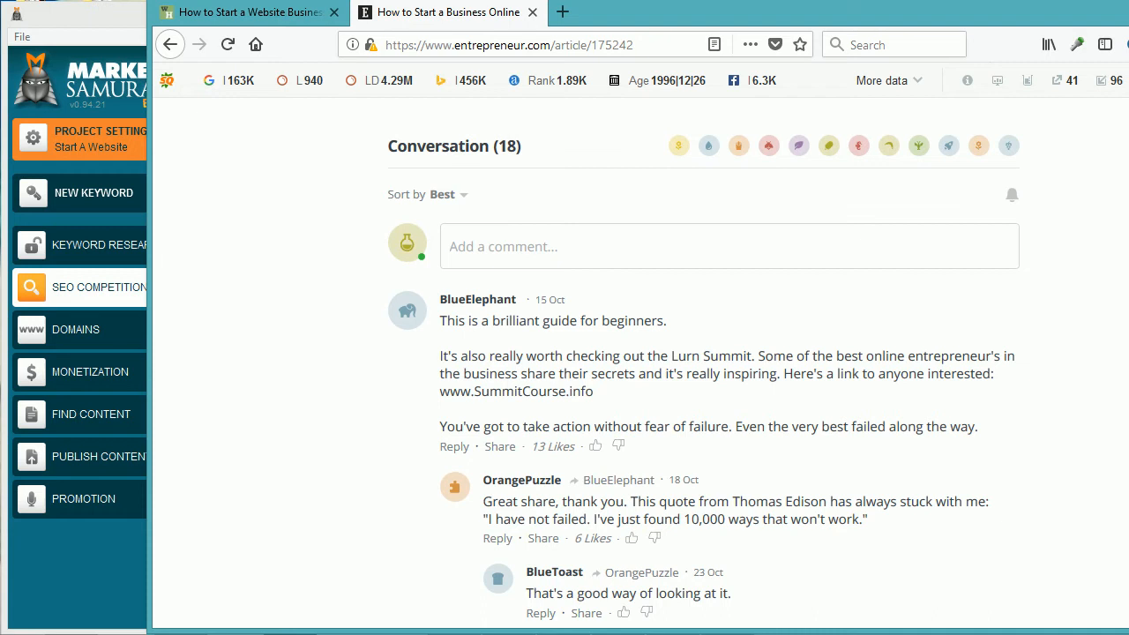
{"action": "scroll", "coordinate": [704, 365], "scroll_direction": "down", "scroll_amount": 5}
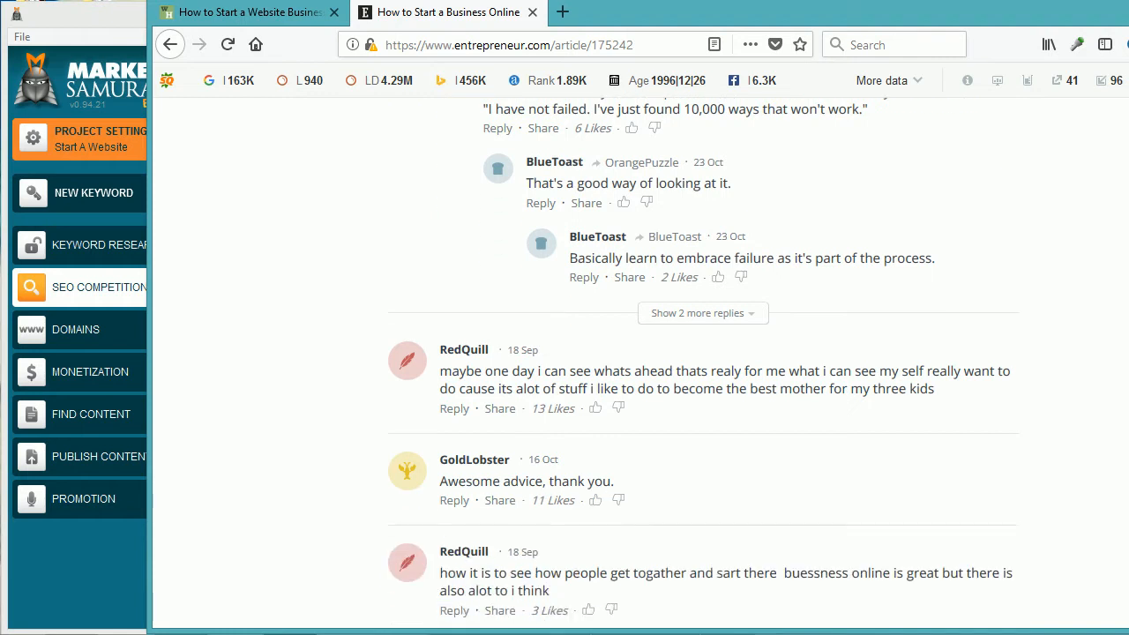
{"action": "scroll", "coordinate": [704, 365], "scroll_direction": "down", "scroll_amount": 5}
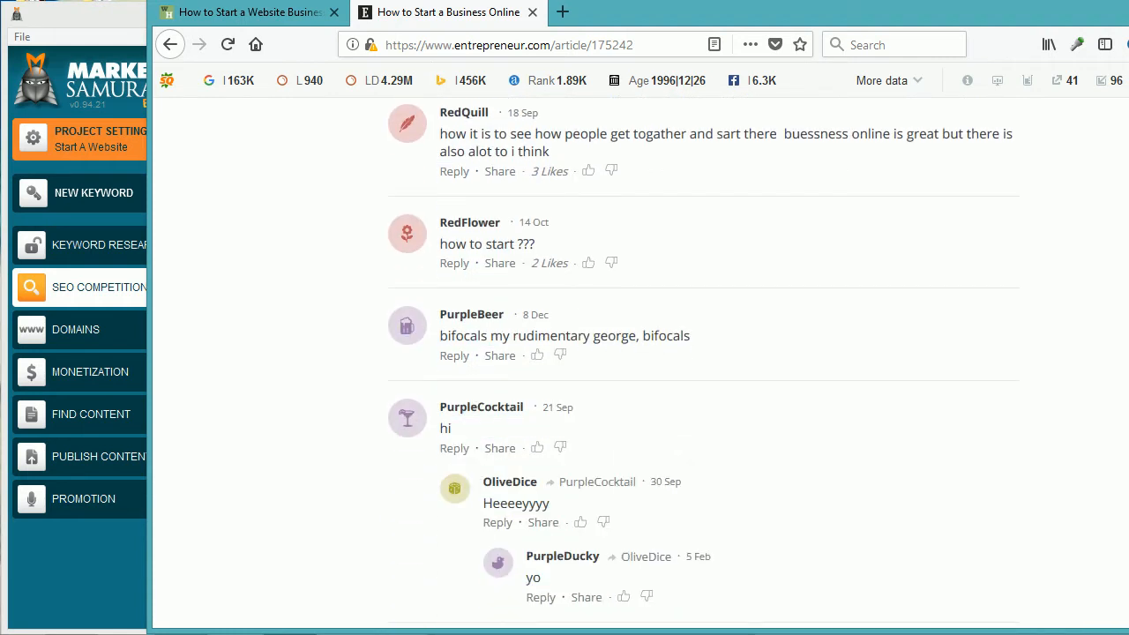
{"action": "scroll", "coordinate": [704, 365], "scroll_direction": "down", "scroll_amount": 2}
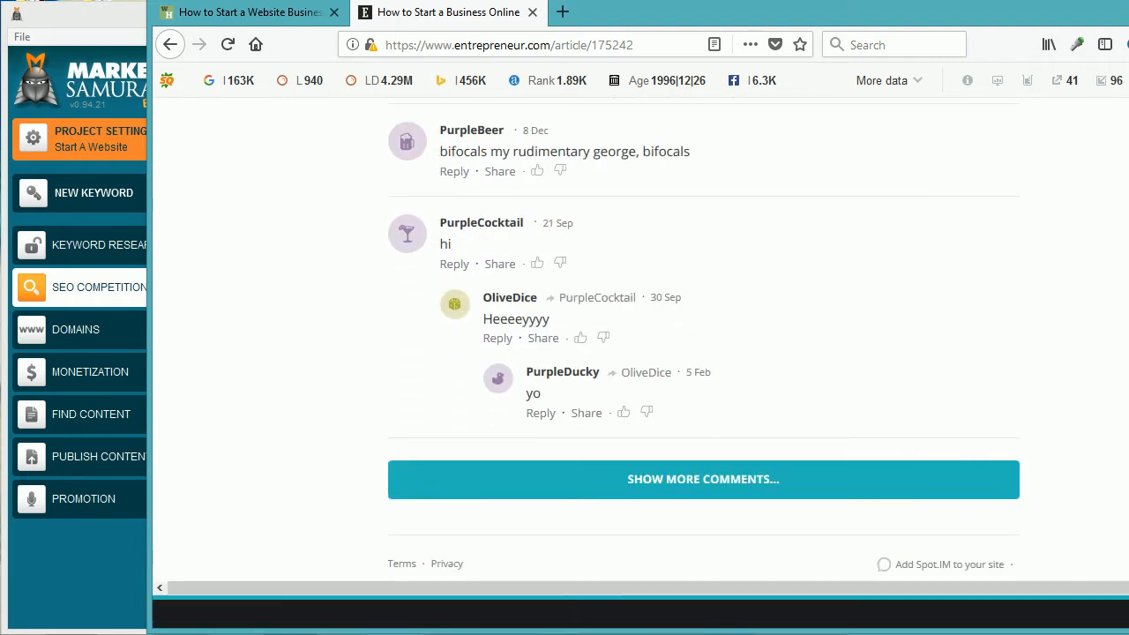
{"action": "scroll", "coordinate": [704, 366], "scroll_direction": "up", "scroll_amount": 10}
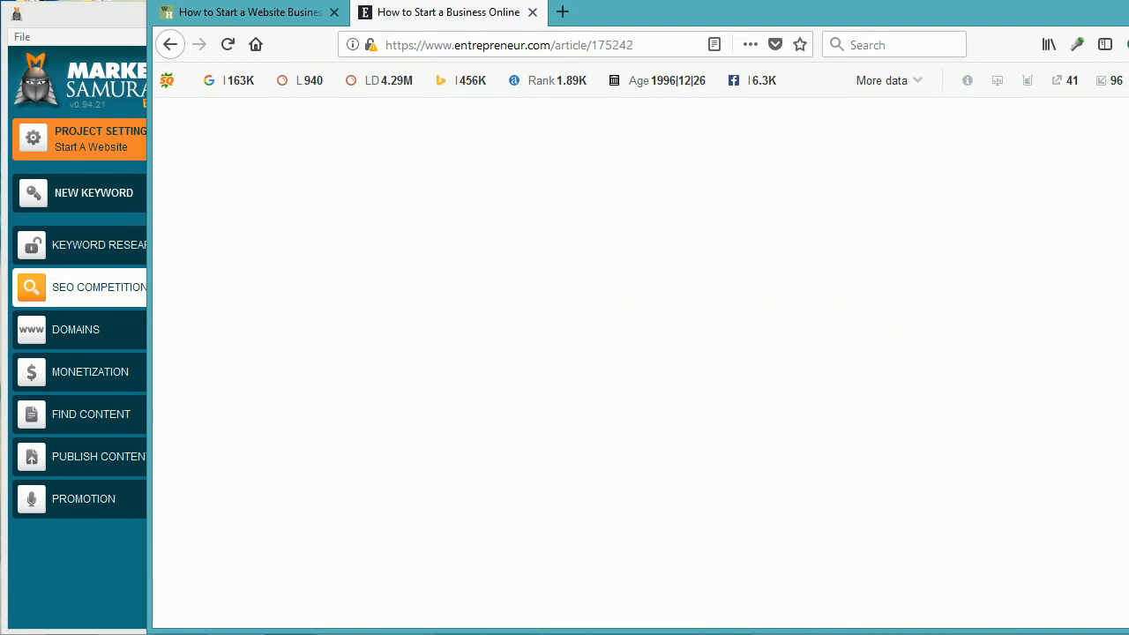
{"action": "scroll", "coordinate": [621, 139], "scroll_direction": "up", "scroll_amount": 15}
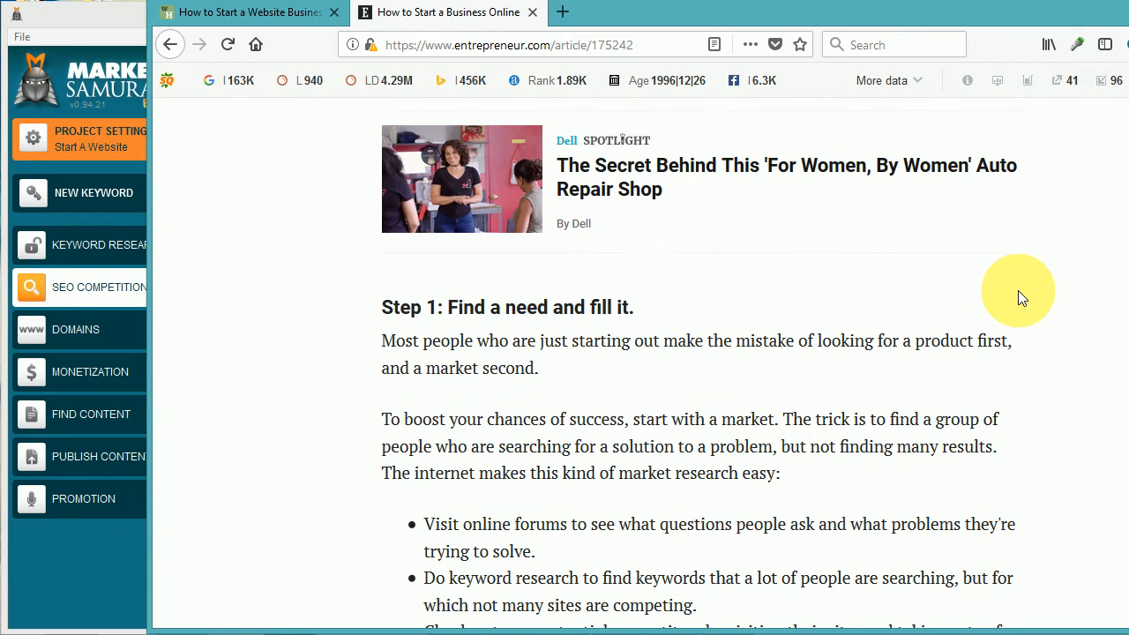
Open the page source of the Entrepreneur article and search it for "201" to look for dates.
{"action": "right_click", "coordinate": [879, 364]}
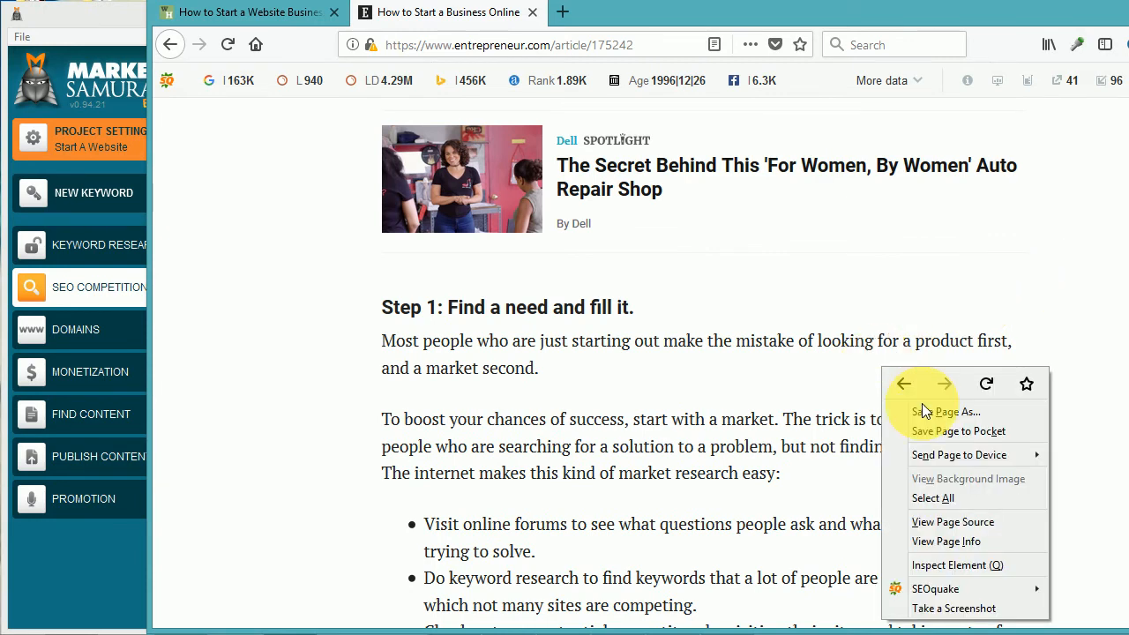
{"action": "left_click", "coordinate": [941, 522]}
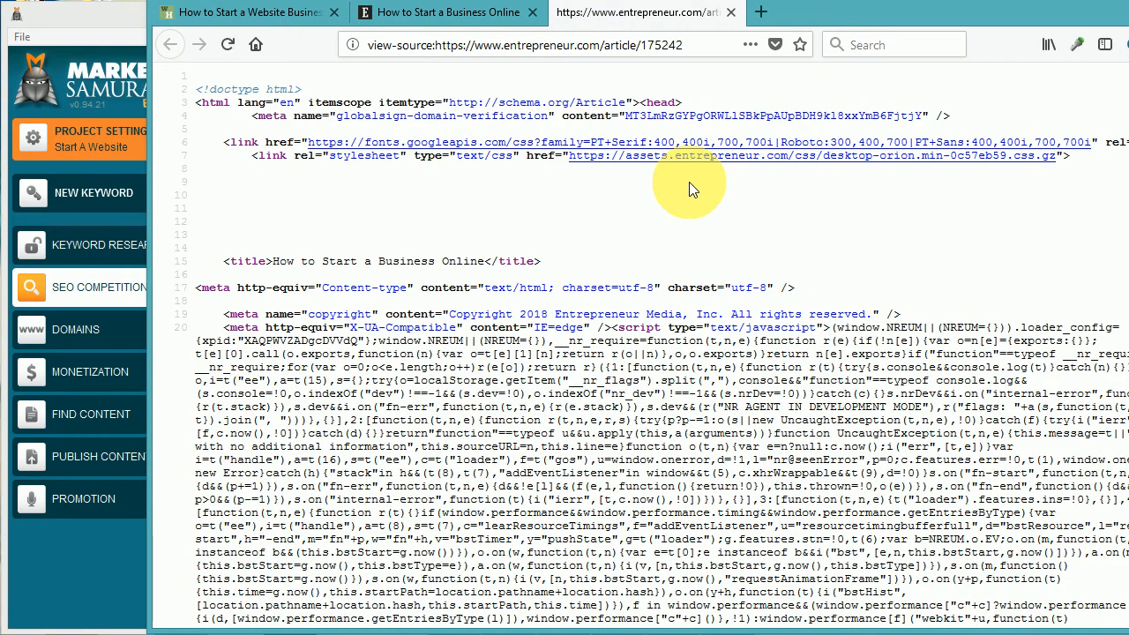
{"action": "key", "text": "ctrl+f"}
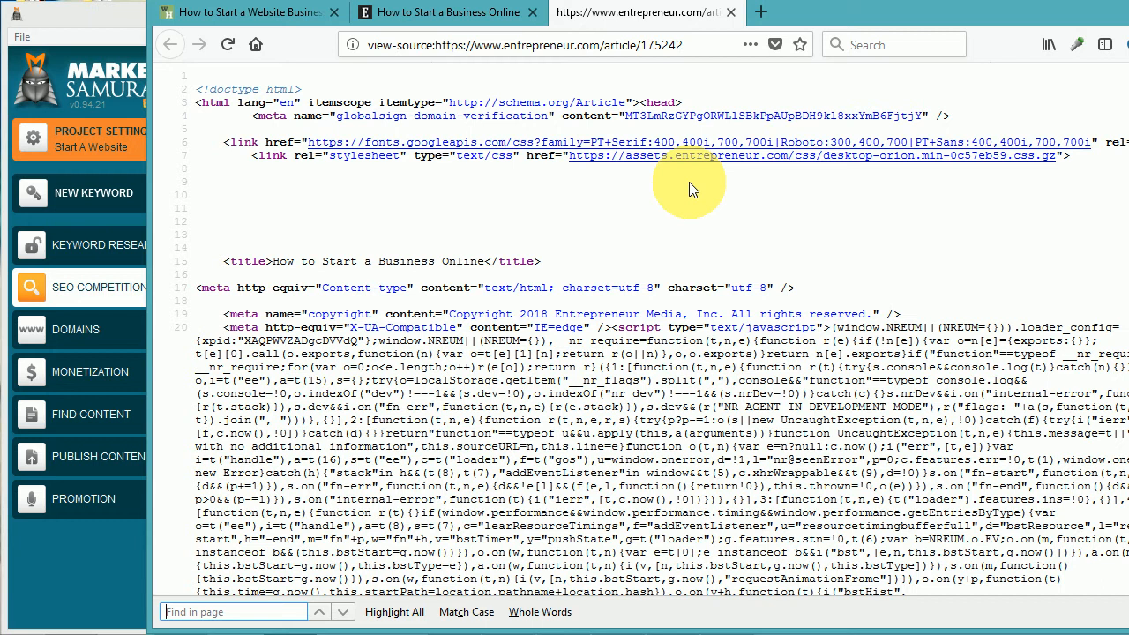
{"action": "type", "text": "201"}
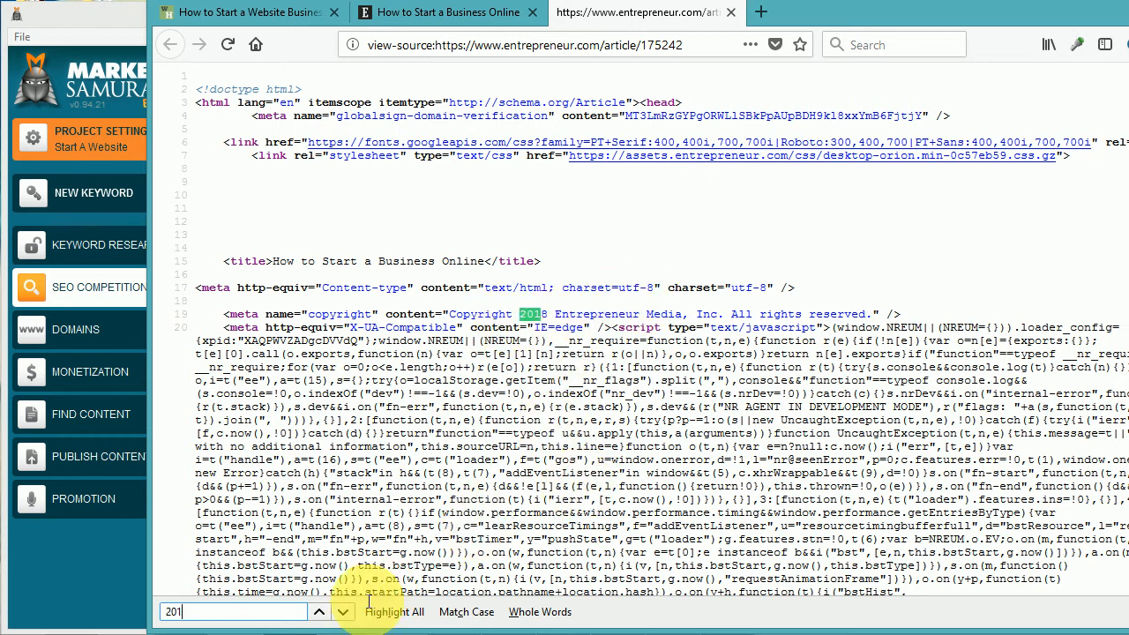
Go through the successive "201" matches in the page source, checking the modification and publication dates in the metadata and article data.
{"action": "left_click", "coordinate": [344, 613]}
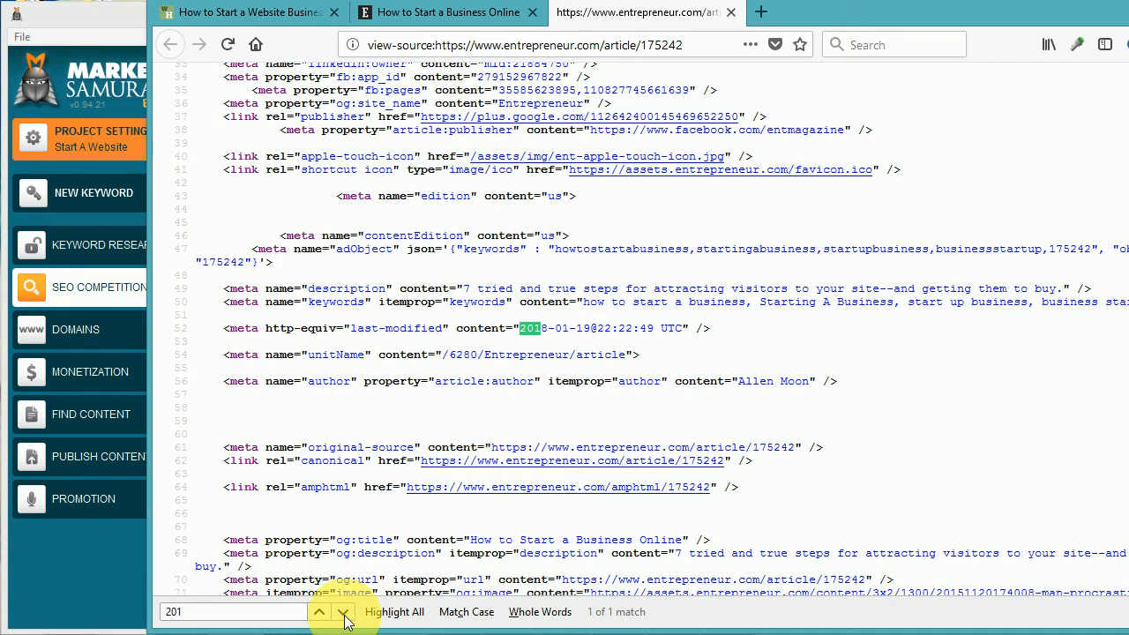
{"action": "left_click", "coordinate": [344, 612]}
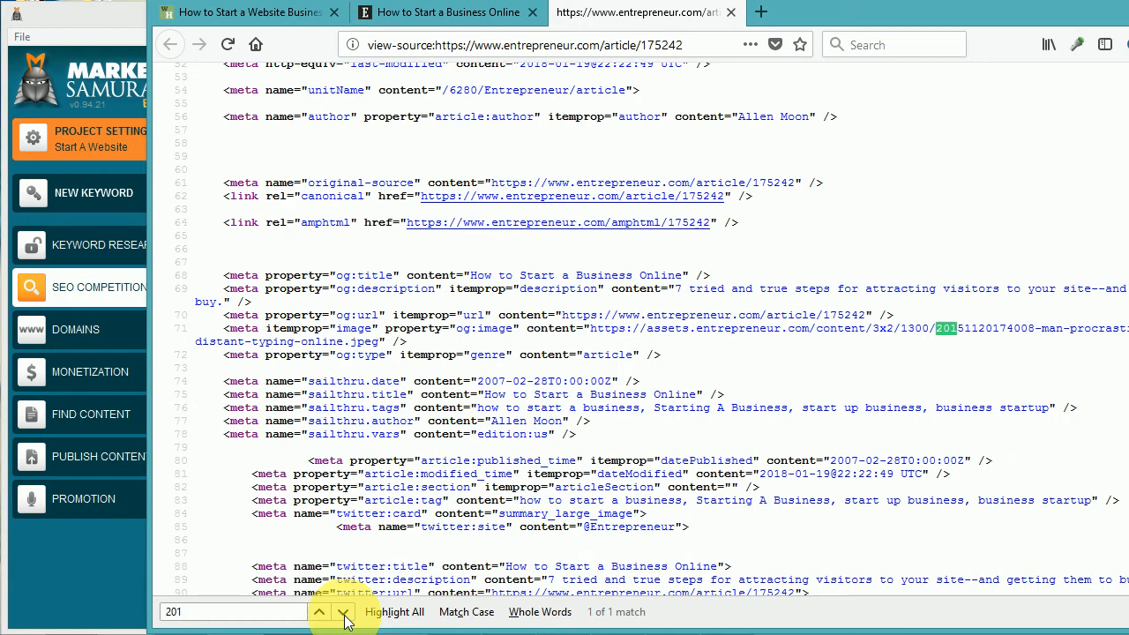
{"action": "left_click", "coordinate": [344, 612]}
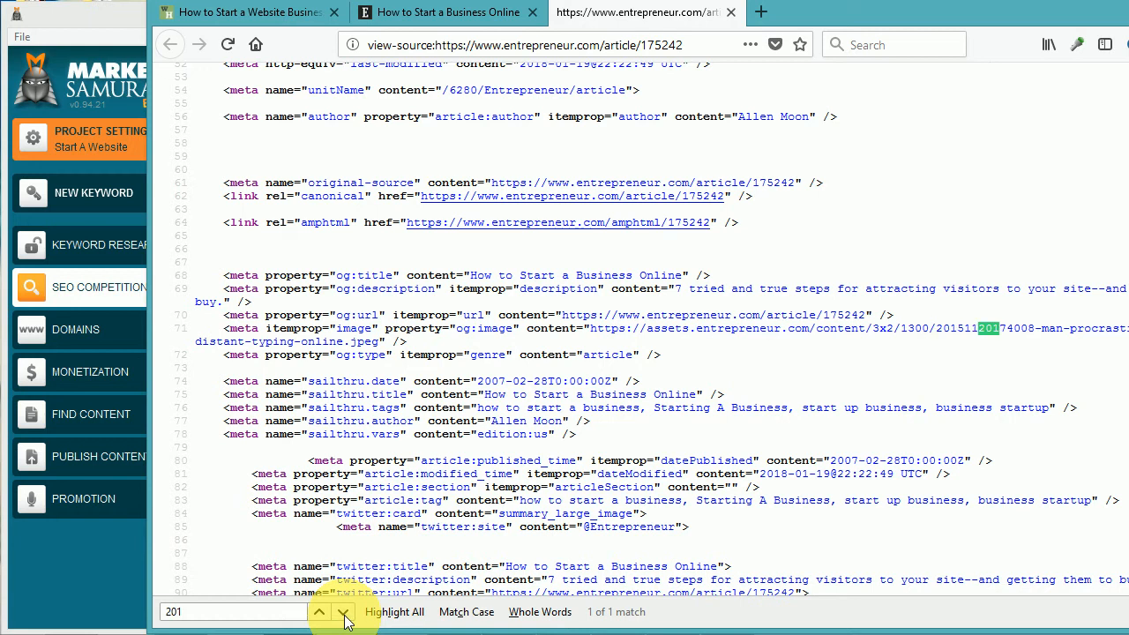
{"action": "left_click", "coordinate": [344, 612]}
{"action": "left_click", "coordinate": [344, 612]}
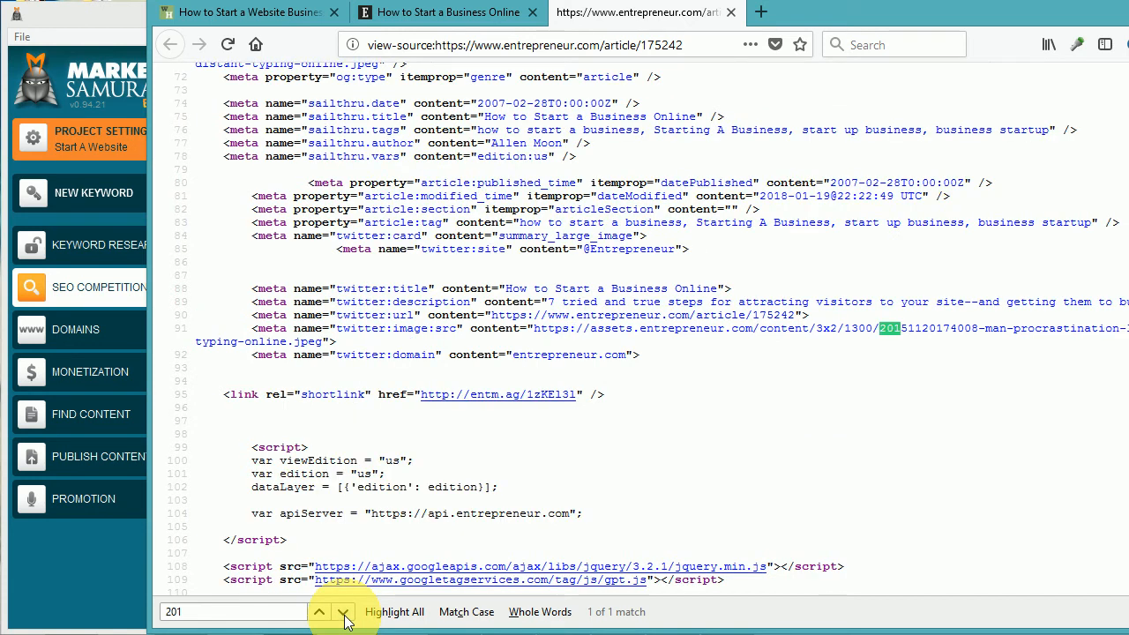
{"action": "left_click", "coordinate": [344, 612]}
{"action": "left_click", "coordinate": [344, 612]}
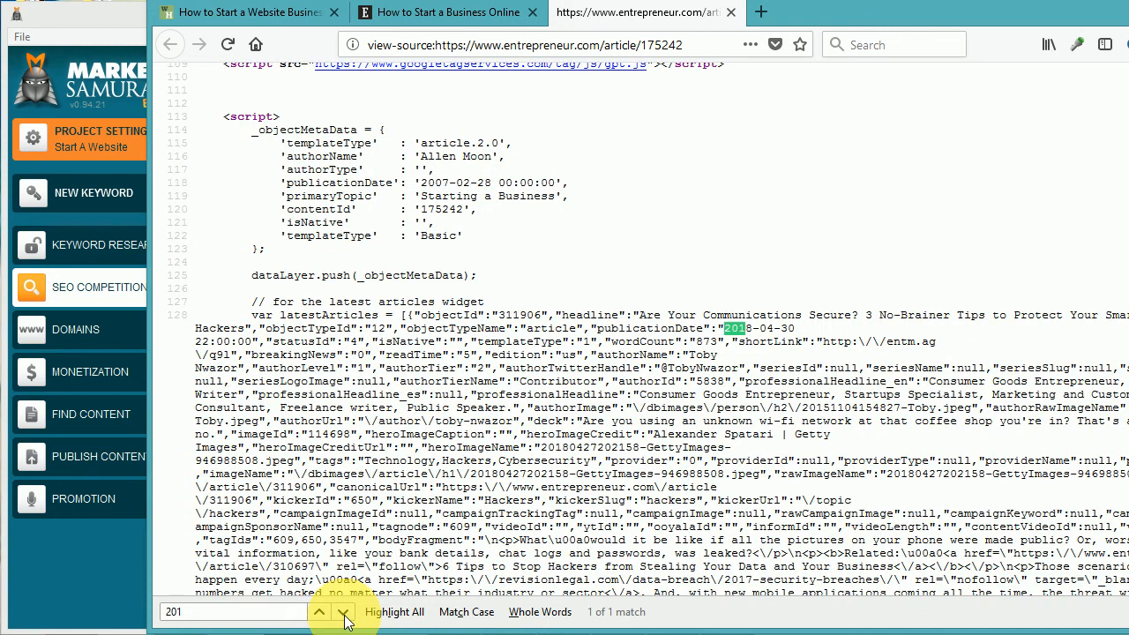
{"action": "left_click", "coordinate": [344, 612]}
{"action": "left_click", "coordinate": [344, 613]}
{"action": "left_click", "coordinate": [344, 612]}
{"action": "left_click", "coordinate": [344, 612]}
{"action": "left_click", "coordinate": [344, 613]}
{"action": "left_click", "coordinate": [344, 612]}
{"action": "left_click", "coordinate": [344, 613]}
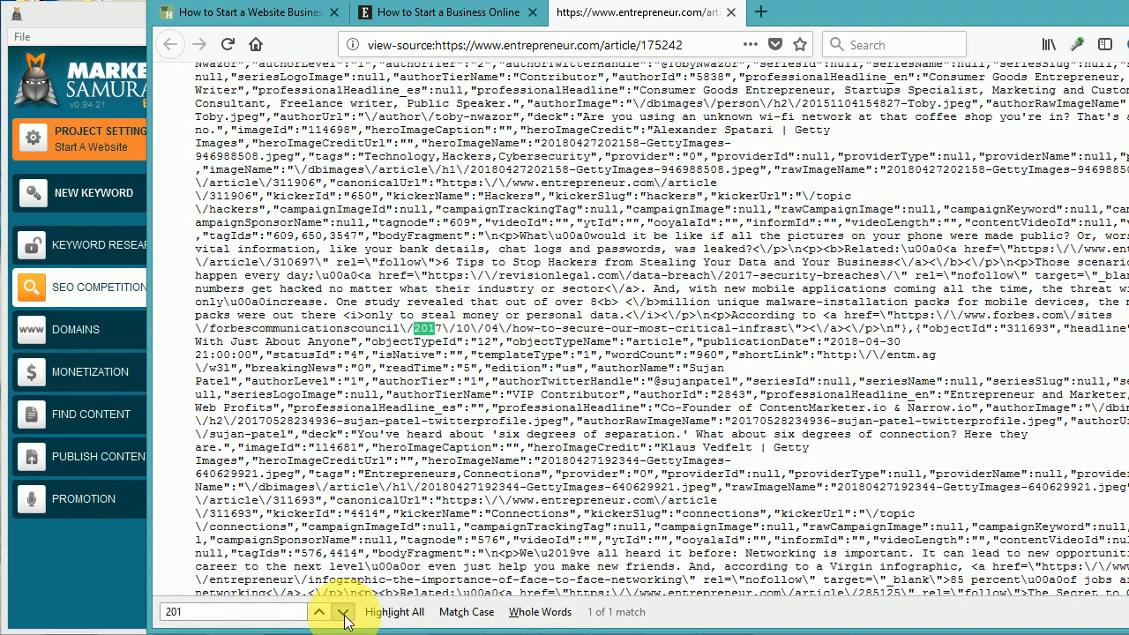
{"action": "left_click", "coordinate": [344, 612]}
{"action": "left_click", "coordinate": [344, 612]}
{"action": "left_click", "coordinate": [344, 612]}
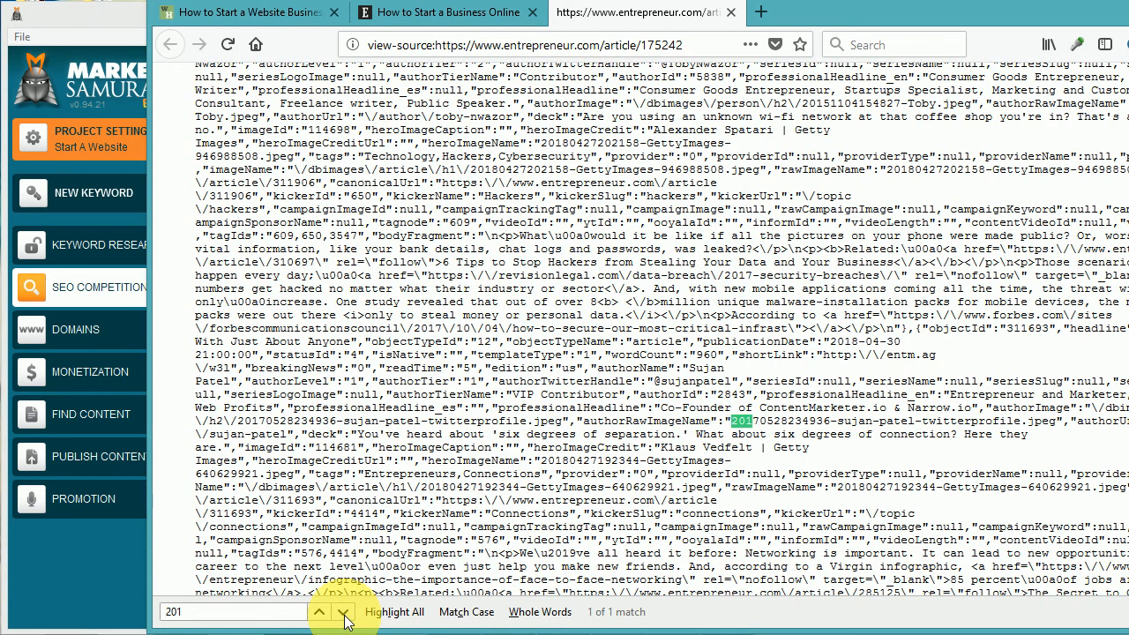
{"action": "left_click", "coordinate": [344, 612]}
{"action": "left_click", "coordinate": [344, 612]}
{"action": "left_click", "coordinate": [344, 612]}
{"action": "left_click", "coordinate": [344, 613]}
{"action": "left_click", "coordinate": [344, 612]}
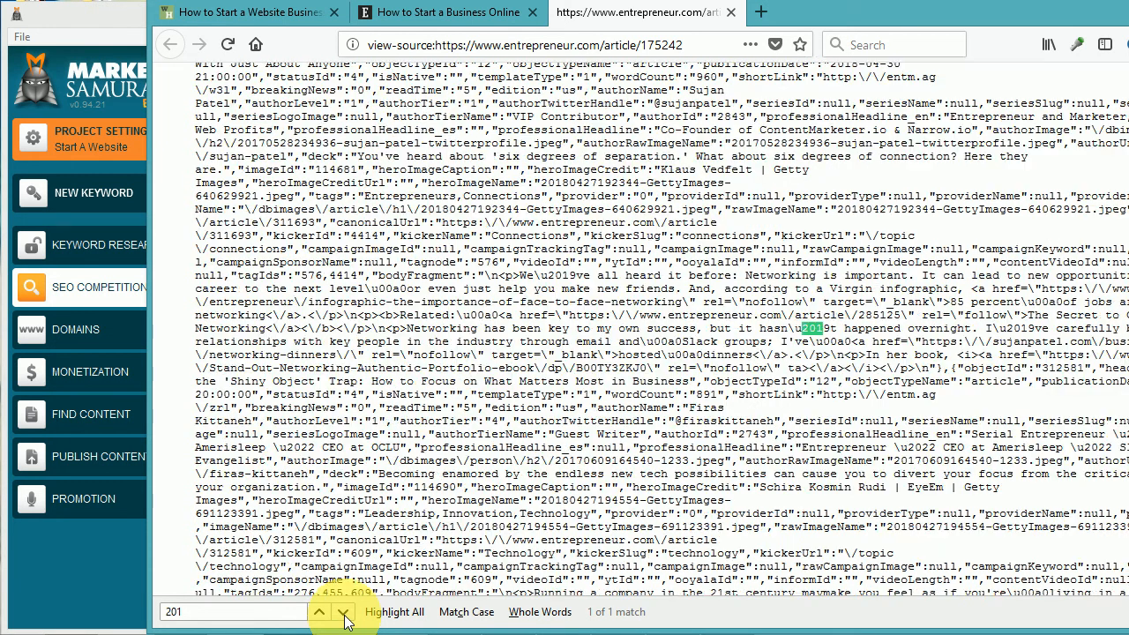
{"action": "left_click", "coordinate": [344, 612]}
{"action": "left_click", "coordinate": [344, 613]}
{"action": "left_click", "coordinate": [344, 612]}
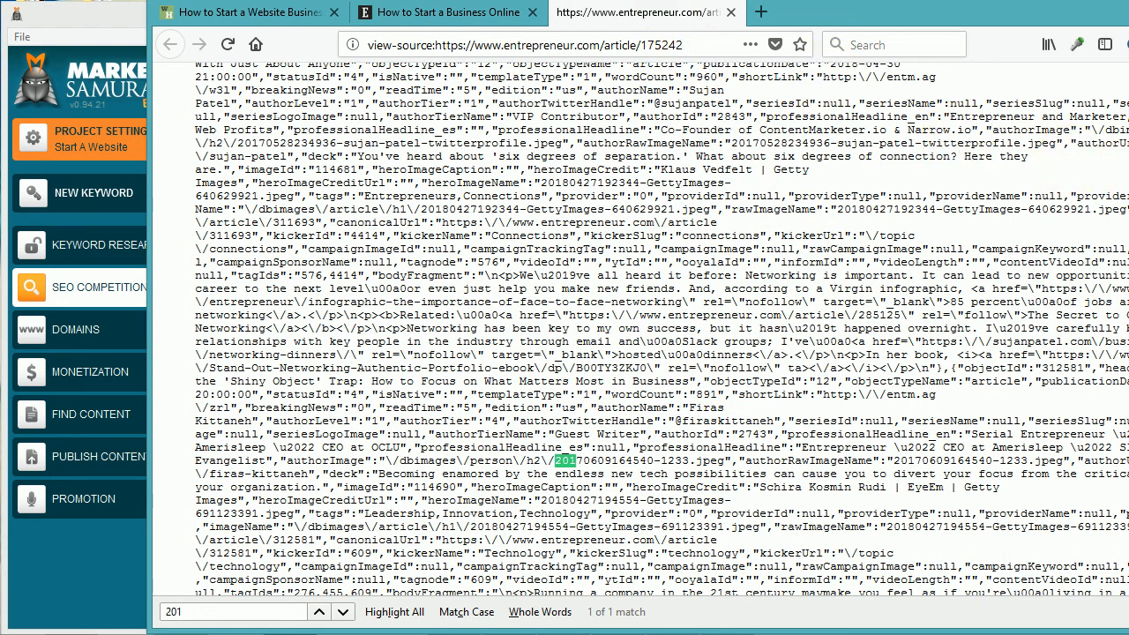
Close the page source and review the Entrepreneur article again from Step 1 through the end of Step 5.
{"action": "scroll", "coordinate": [651, 329], "scroll_direction": "up", "scroll_amount": 20}
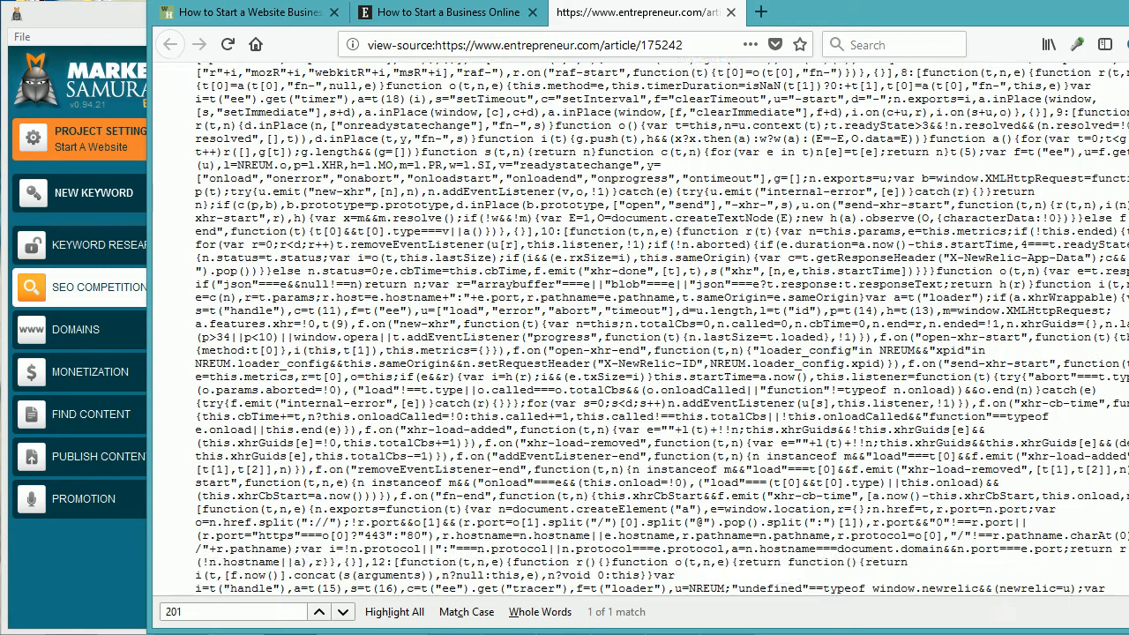
{"action": "scroll", "coordinate": [640, 329], "scroll_direction": "up", "scroll_amount": 10}
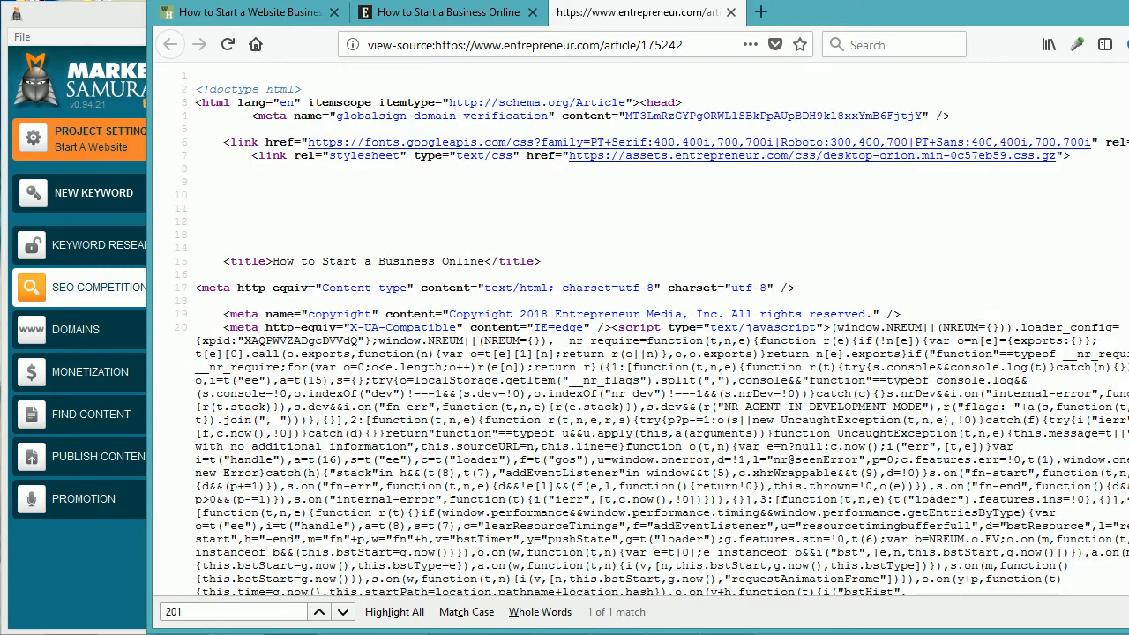
{"action": "left_click", "coordinate": [730, 12]}
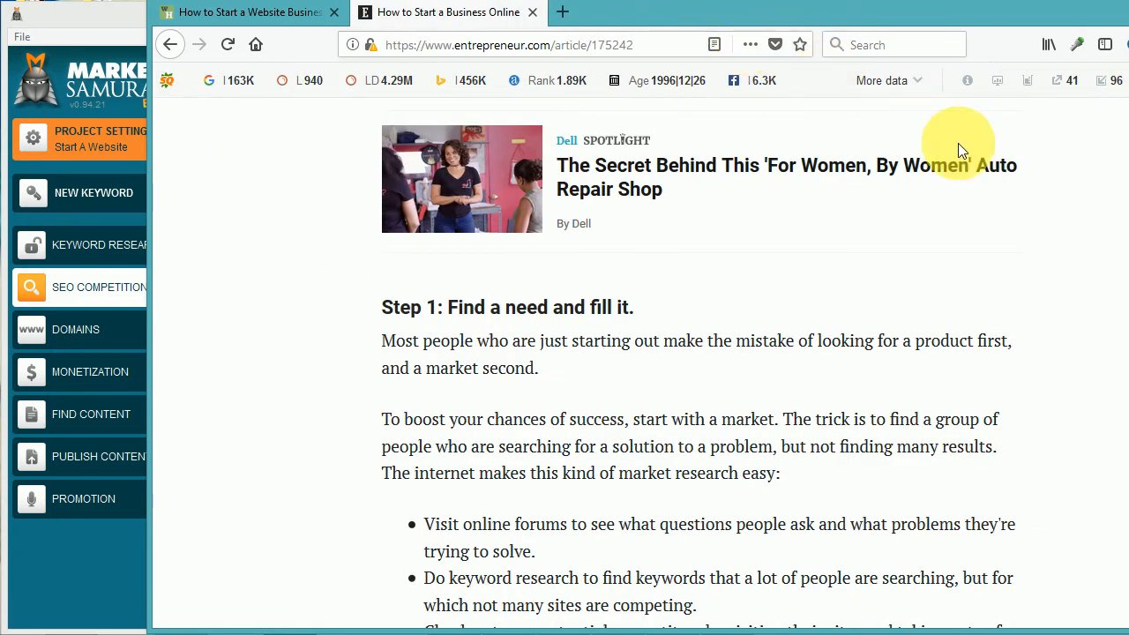
{"action": "scroll", "coordinate": [622, 138], "scroll_direction": "down", "scroll_amount": 5}
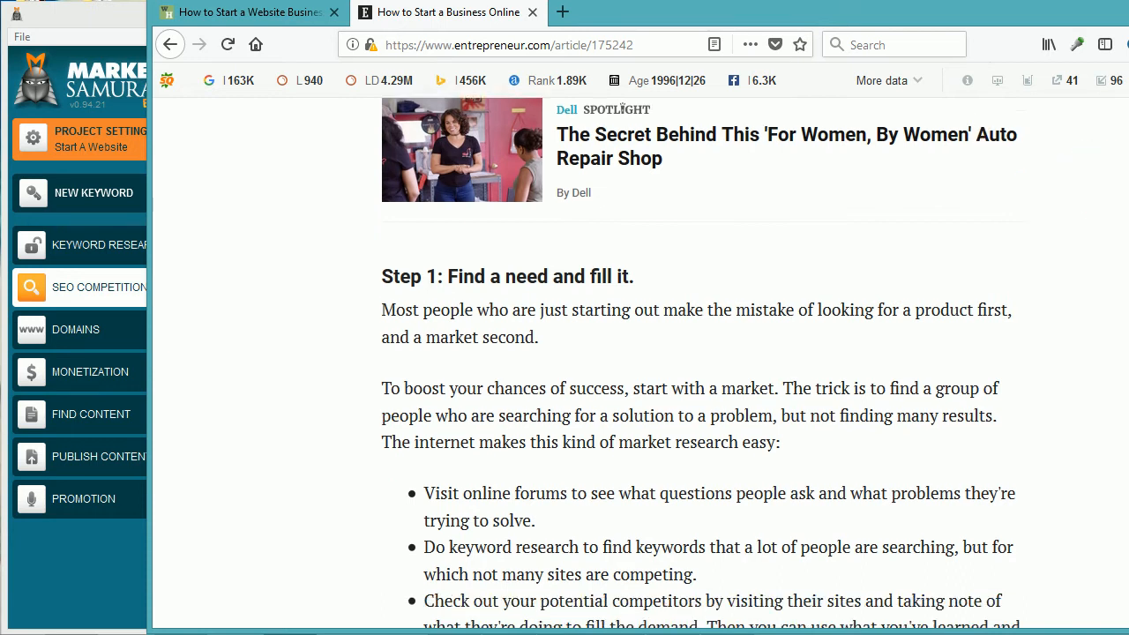
{"action": "scroll", "coordinate": [702, 362], "scroll_direction": "down", "scroll_amount": 13}
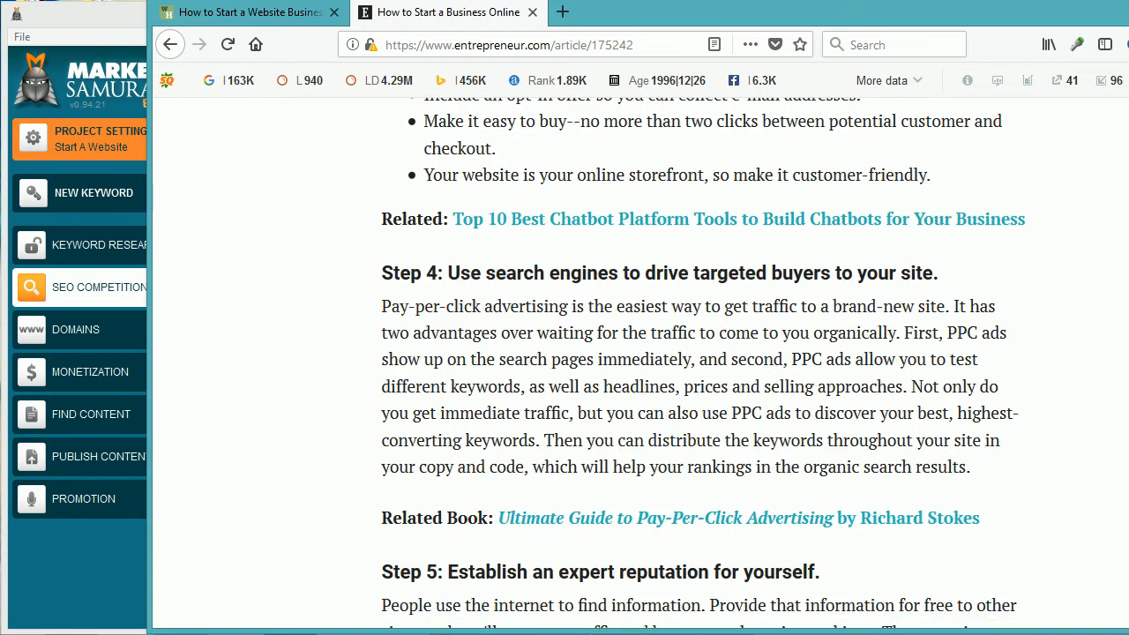
{"action": "scroll", "coordinate": [703, 363], "scroll_direction": "down", "scroll_amount": 3}
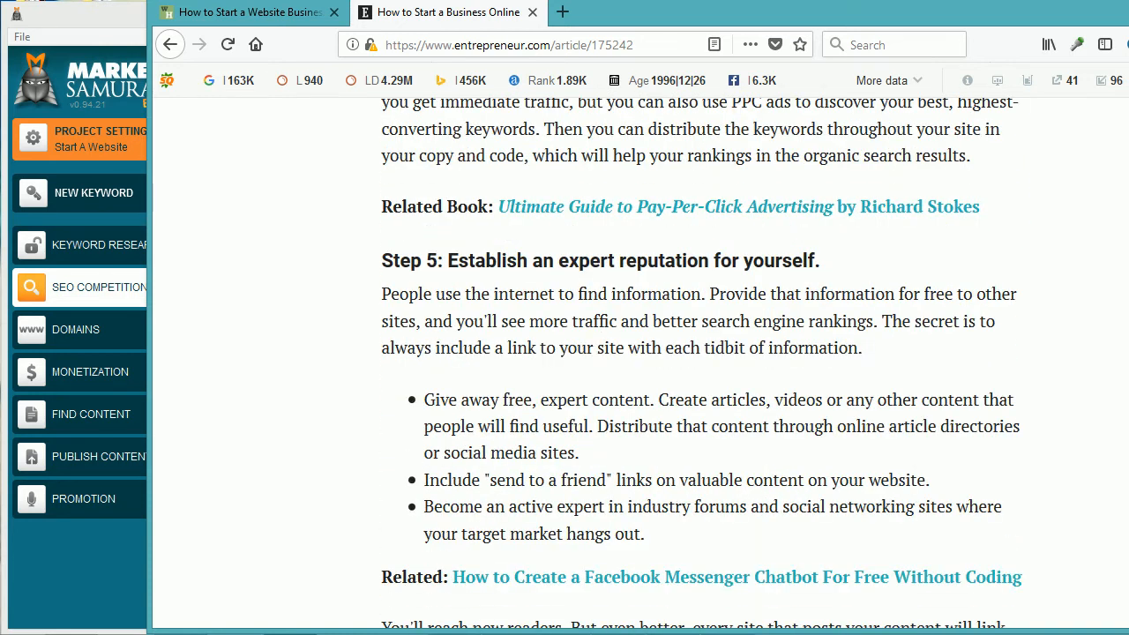
{"action": "scroll", "coordinate": [736, 130], "scroll_direction": "down", "scroll_amount": 2}
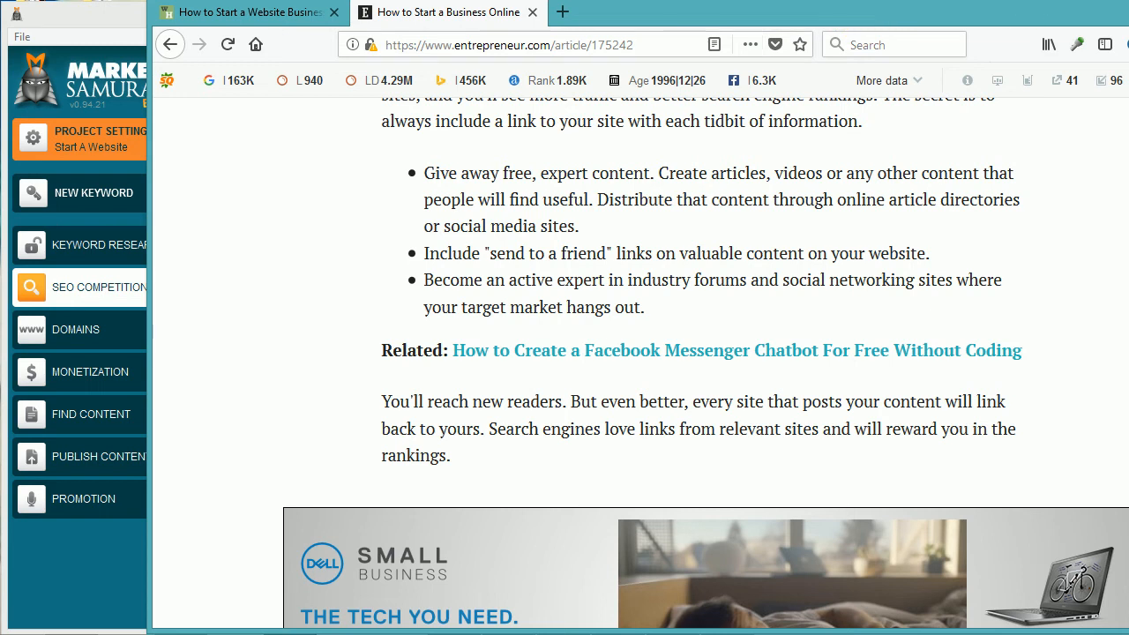
Open google.com in a new Firefox tab.
{"action": "left_click", "coordinate": [1128, 12]}
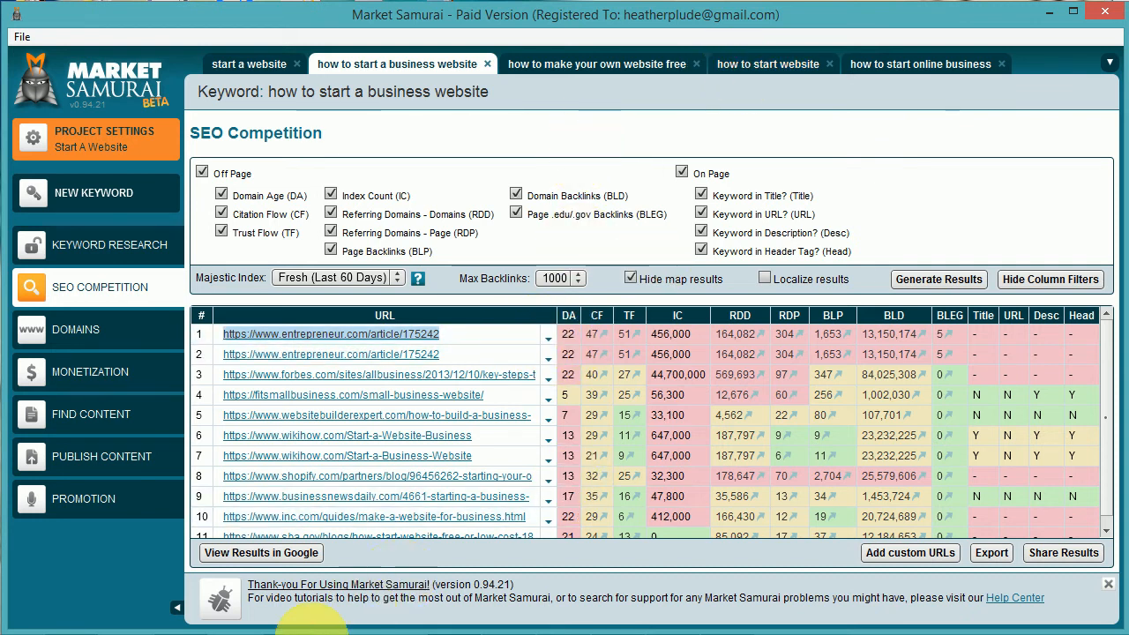
{"action": "mouse_move", "coordinate": [402, 628]}
{"action": "left_click", "coordinate": [613, 596]}
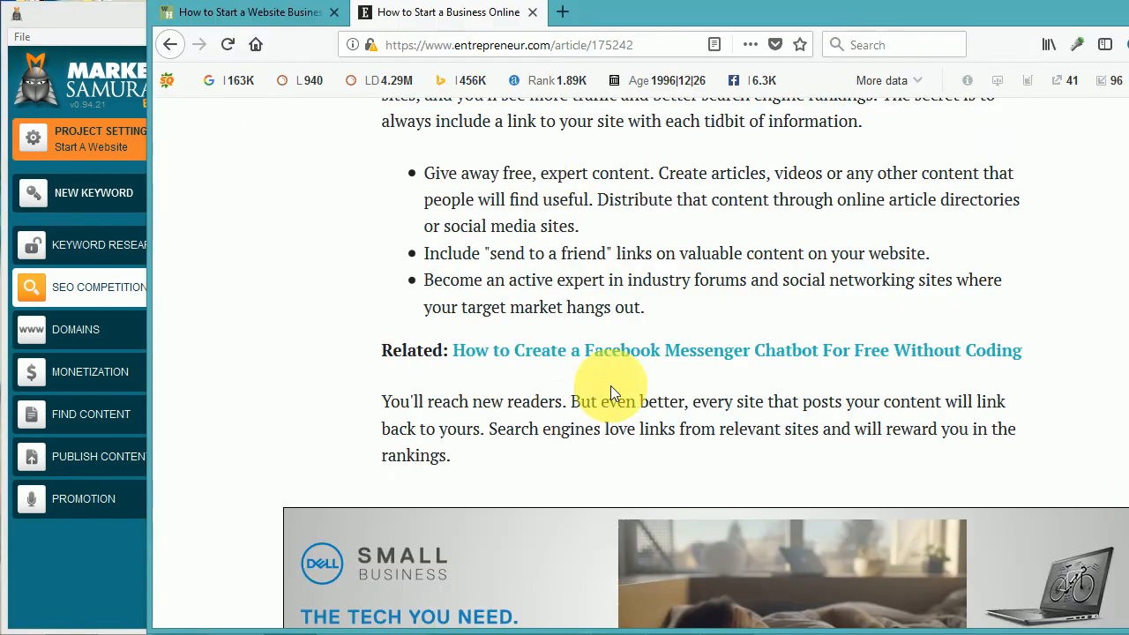
{"action": "left_click", "coordinate": [562, 16]}
{"action": "type", "text": "g"}
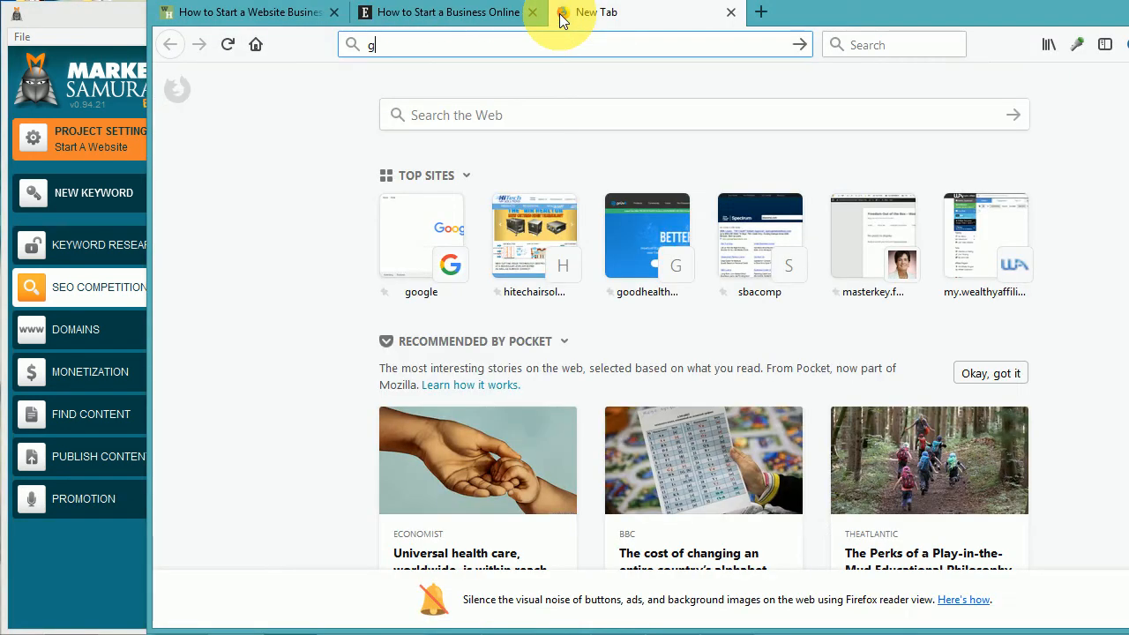
{"action": "type", "text": "oogle.com"}
{"action": "key", "text": "Return"}
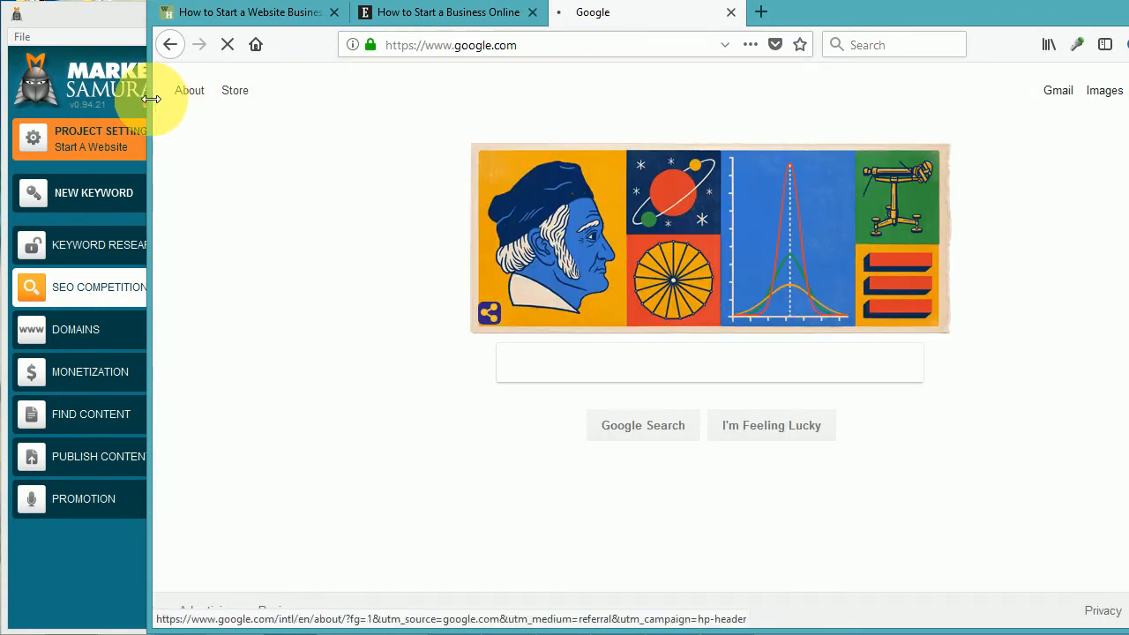
Copy the keyword "how to start a business website" from Market Samurai and search Google for it in Firefox.
{"action": "mouse_move", "coordinate": [148, 100]}
{"action": "left_mouse_down"}
{"action": "mouse_move", "coordinate": [556, 92]}
{"action": "mouse_move", "coordinate": [270, 92]}
{"action": "left_mouse_up"}
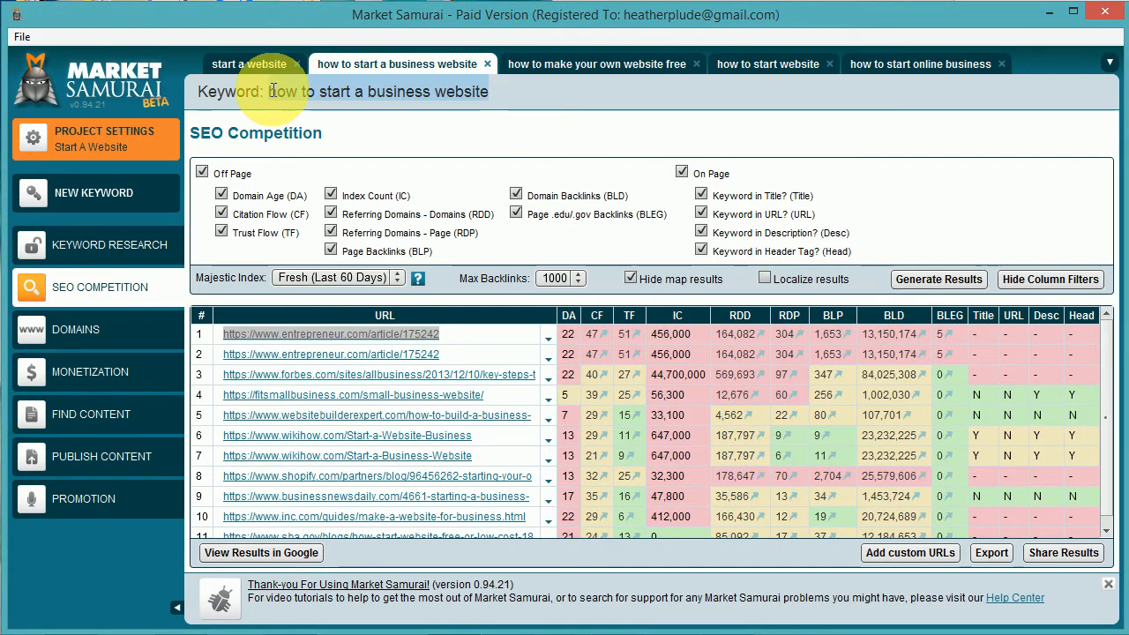
{"action": "key", "text": "ctrl+c"}
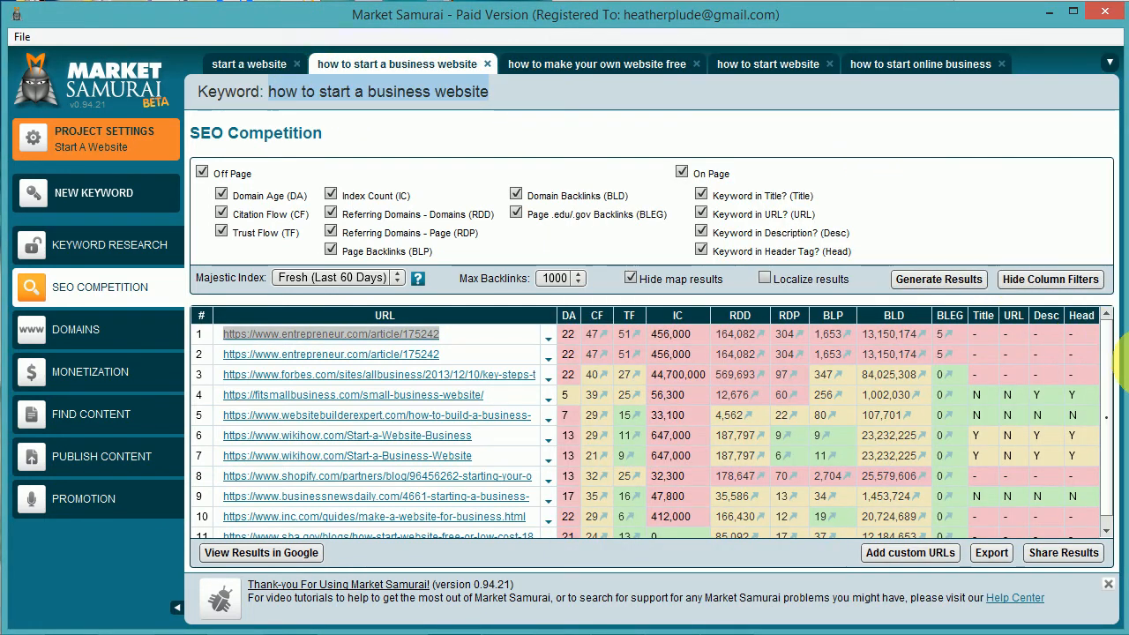
{"action": "left_click", "coordinate": [1122, 356]}
{"action": "key", "text": "ctrl+v"}
{"action": "key", "text": "Return"}
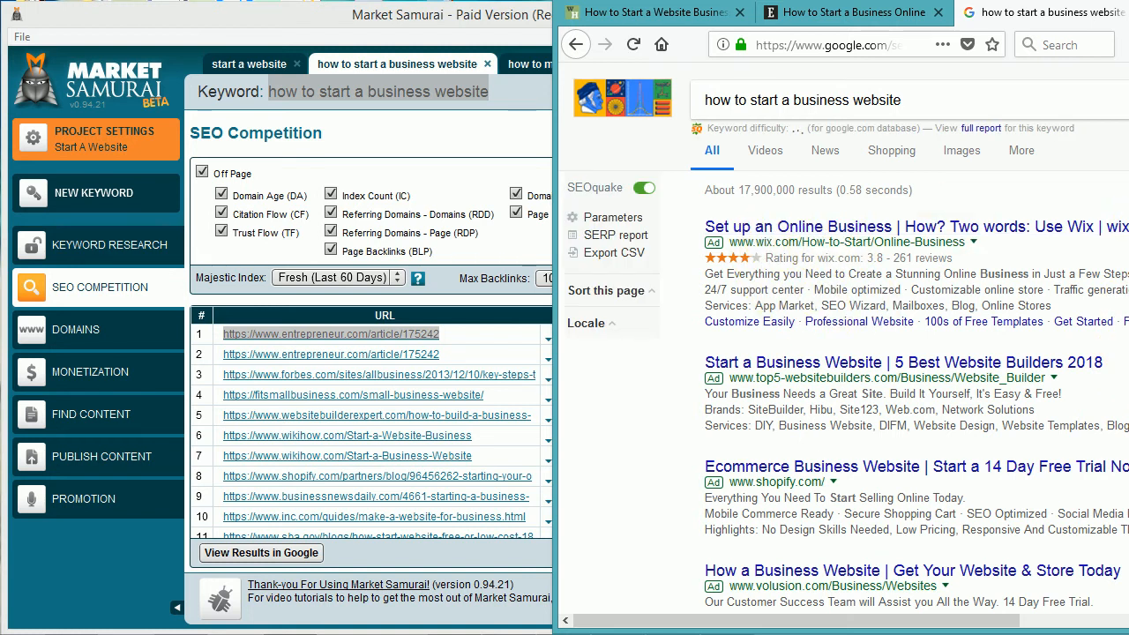
Bring the first organic Google result into view and widen the Firefox window beside Market Samurai's competition list.
{"action": "scroll", "coordinate": [844, 332], "scroll_direction": "down", "scroll_amount": 5}
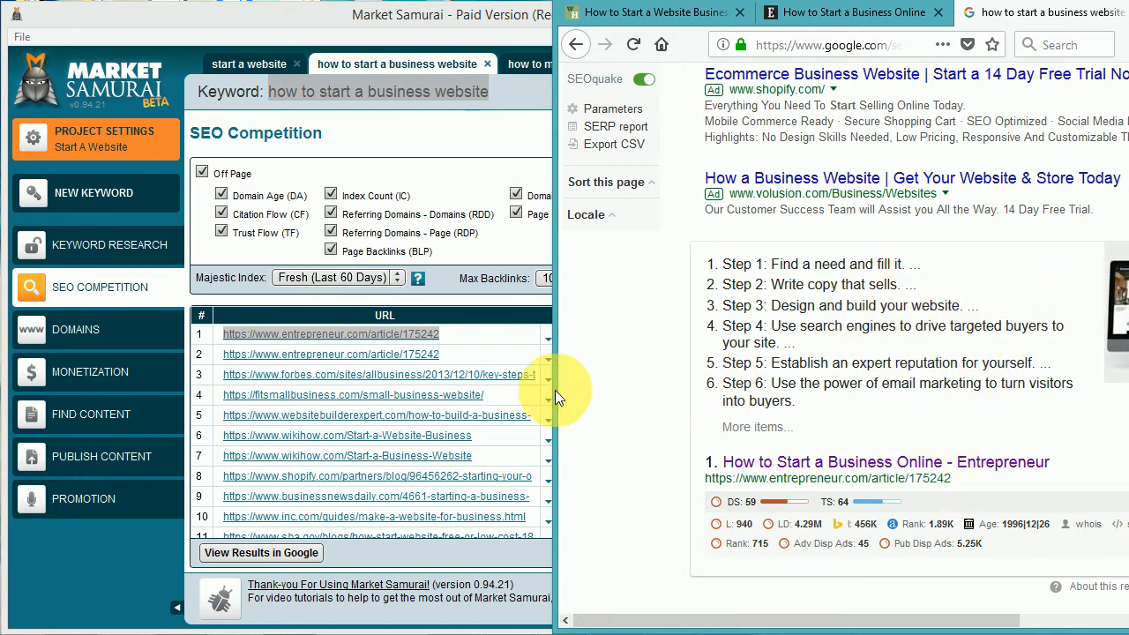
{"action": "left_click_drag", "start_coordinate": [552, 388], "coordinate": [457, 388]}
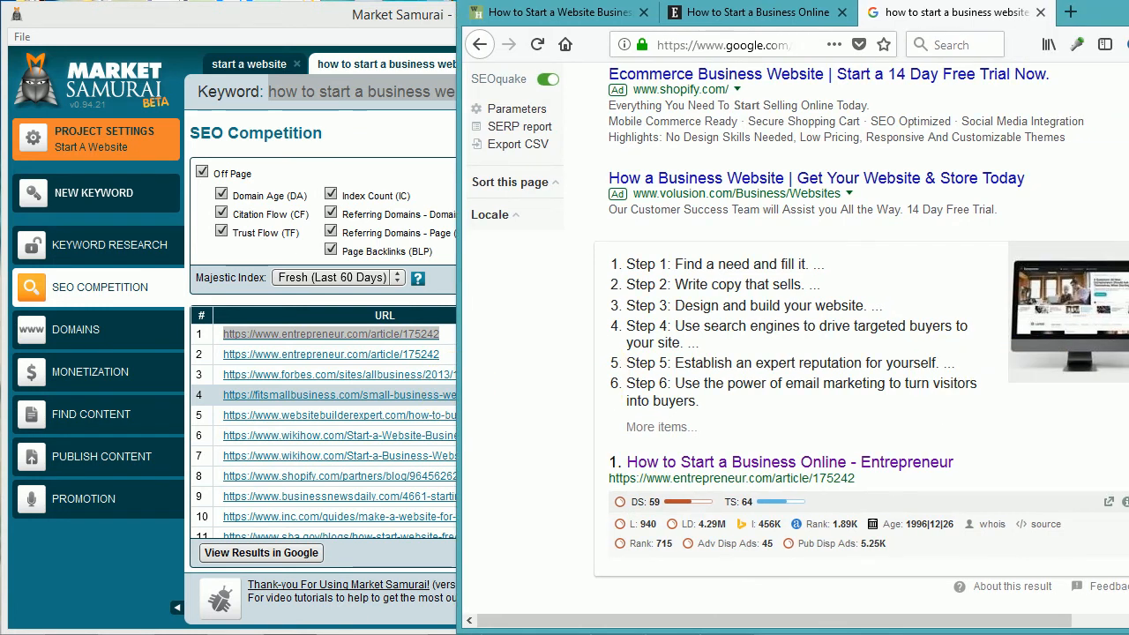
Compare Google's organic results from Entrepreneur down to the two wikiHow pages with Market Samurai's competition list.
{"action": "scroll", "coordinate": [794, 352], "scroll_direction": "down", "scroll_amount": 5}
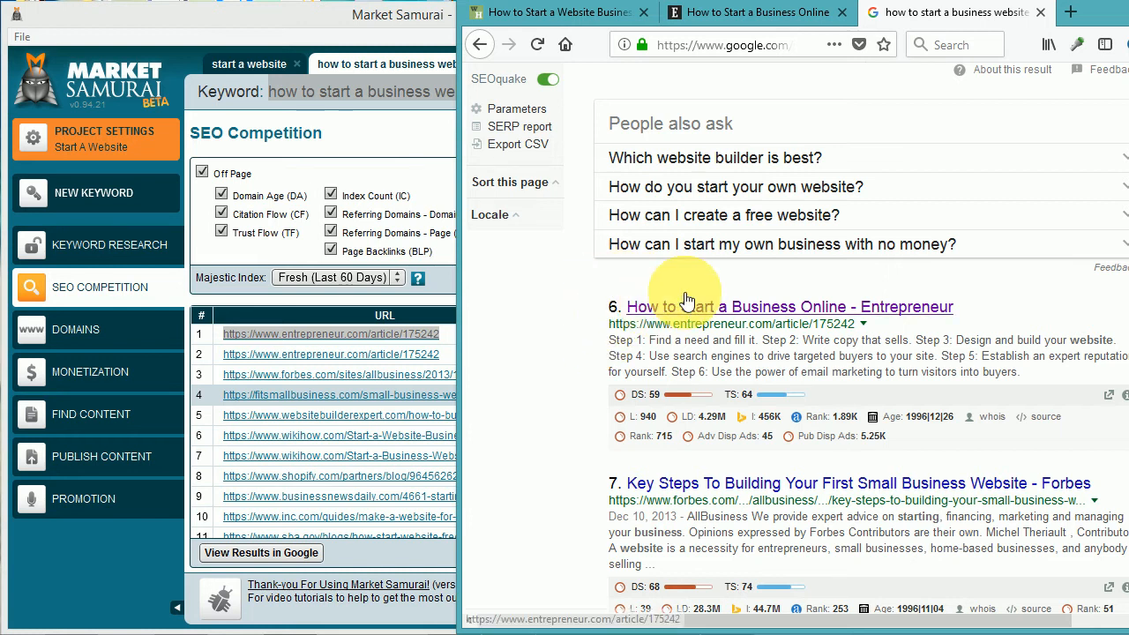
{"action": "scroll", "coordinate": [860, 353], "scroll_direction": "down", "scroll_amount": 3}
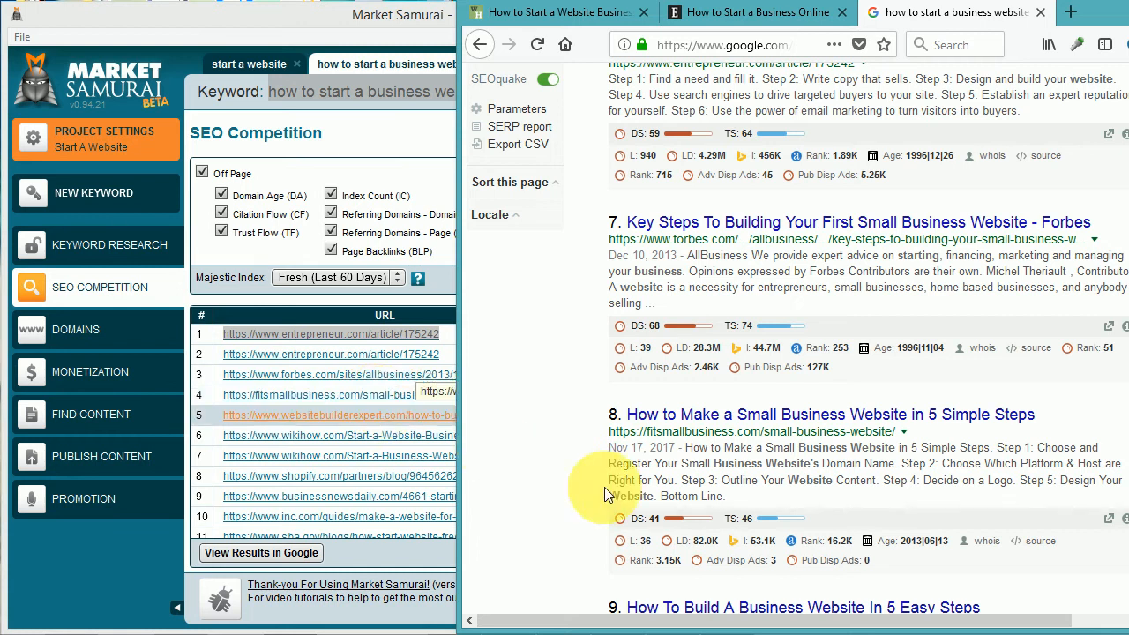
{"action": "scroll", "coordinate": [869, 353], "scroll_direction": "down", "scroll_amount": 1}
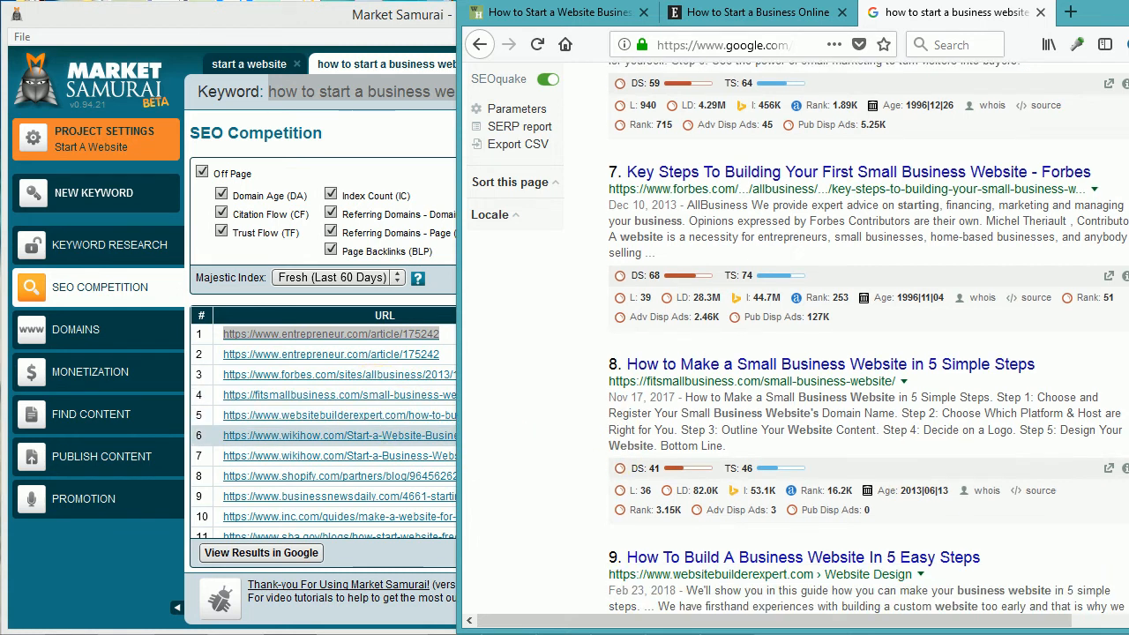
{"action": "scroll", "coordinate": [824, 467], "scroll_direction": "down", "scroll_amount": 5}
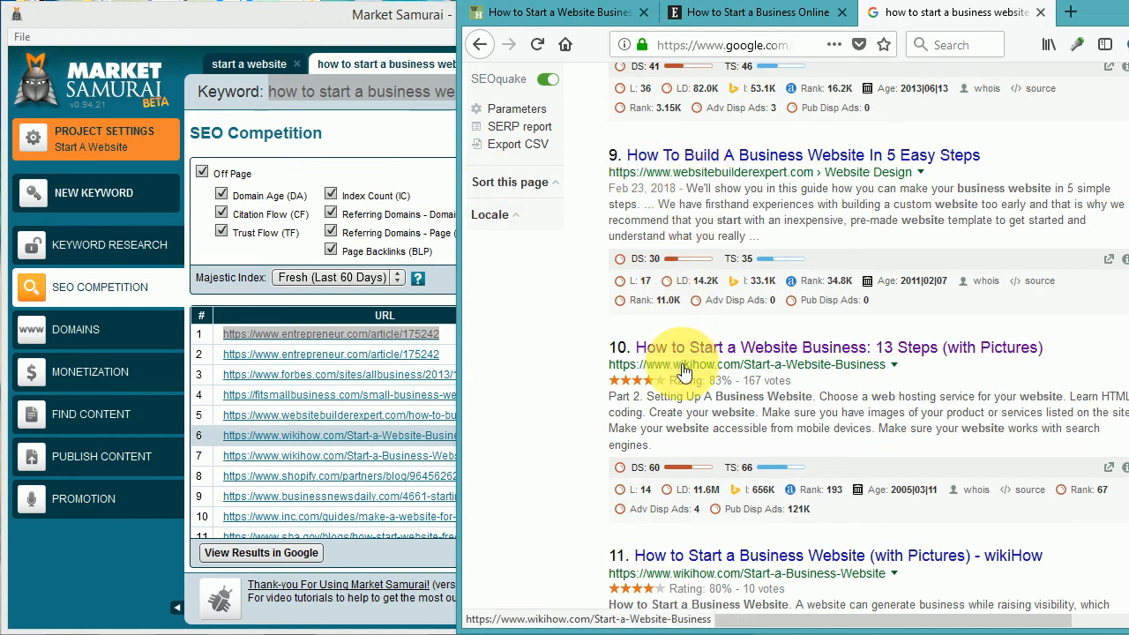
View the wikiHow result "How to Start a Business Website" in a new tab, and close that tab again.
{"action": "left_click", "coordinate": [845, 564]}
{"action": "right_click", "coordinate": [845, 564]}
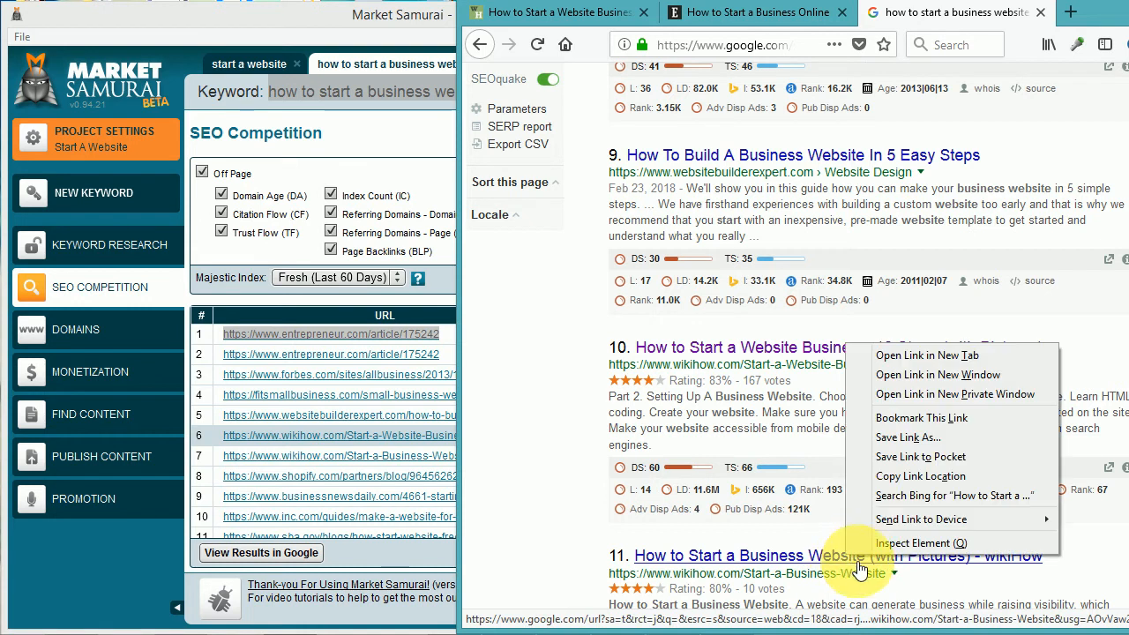
{"action": "left_click", "coordinate": [903, 356]}
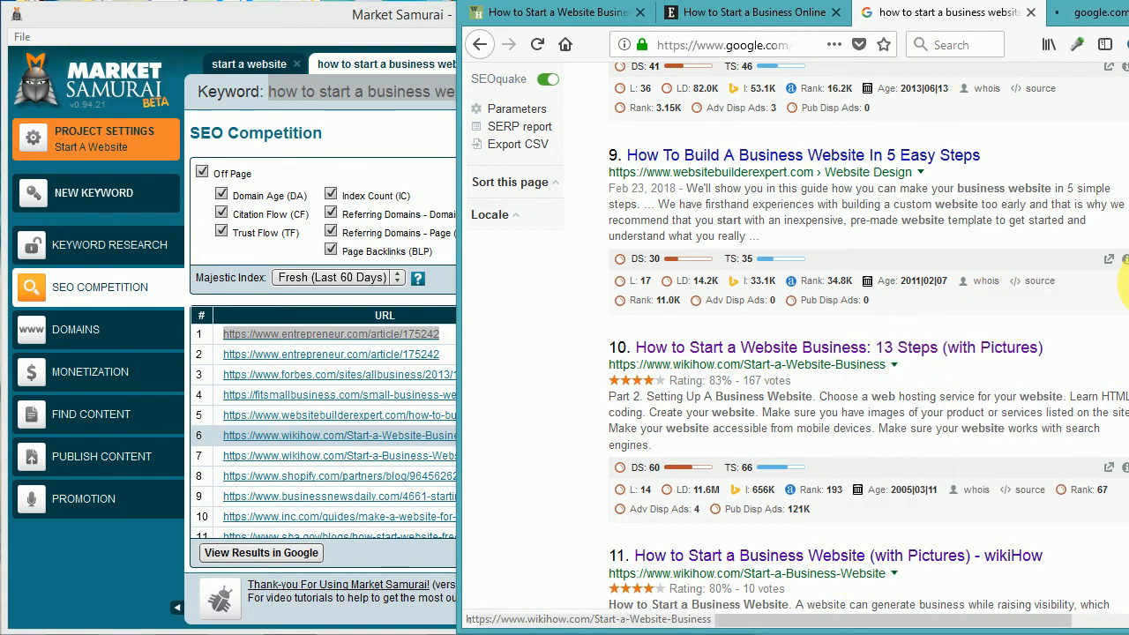
{"action": "left_click", "coordinate": [1113, 13]}
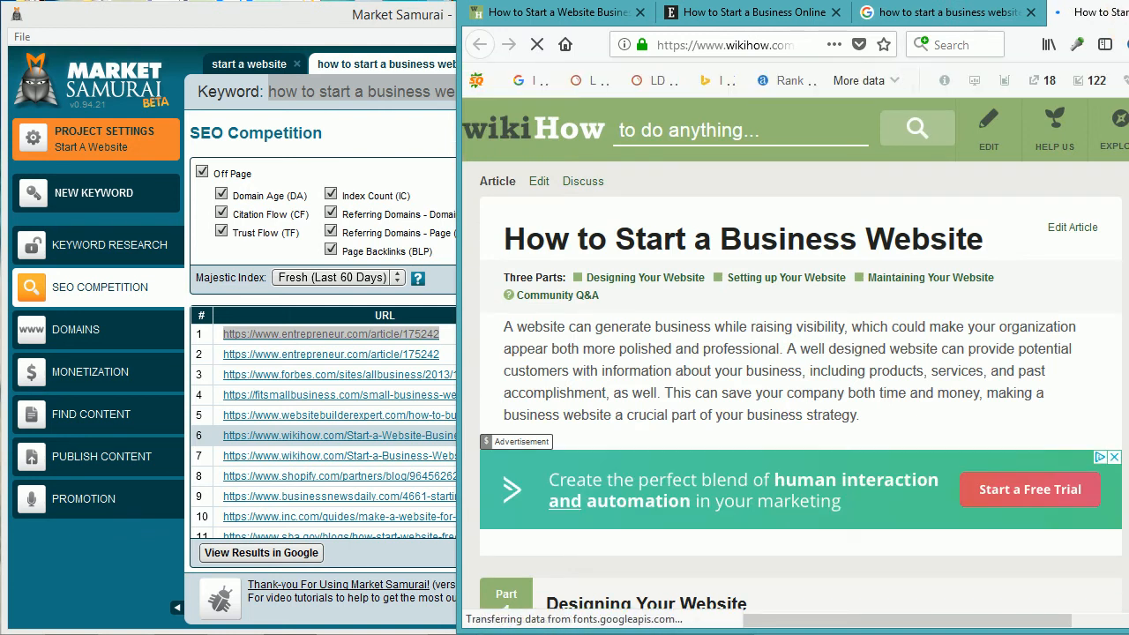
{"action": "key", "text": "ctrl+w"}
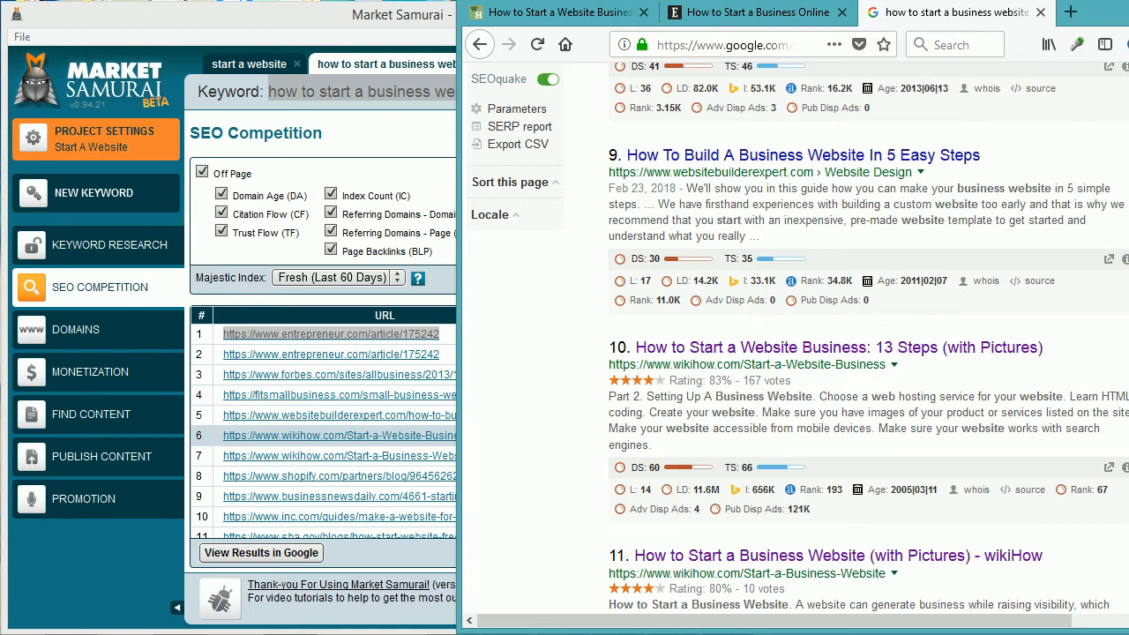
Open wikiHow's "How to Start a Website Business" result in a new tab, review its opening section, and return to the Google results.
{"action": "right_click", "coordinate": [886, 364]}
{"action": "left_click", "coordinate": [917, 362]}
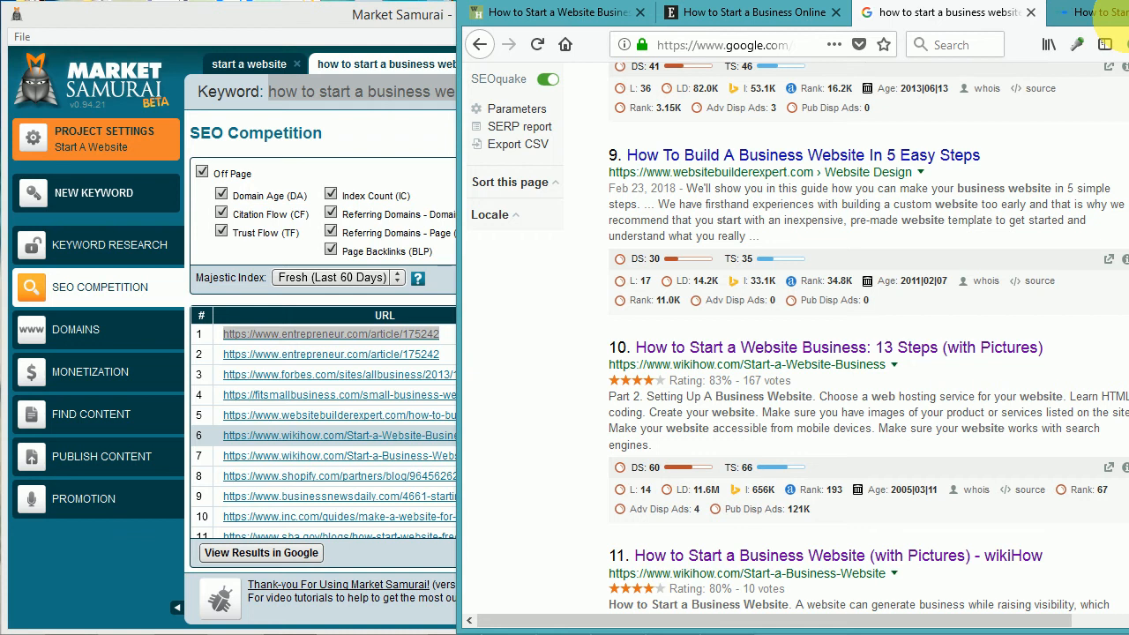
{"action": "left_click", "coordinate": [1100, 13]}
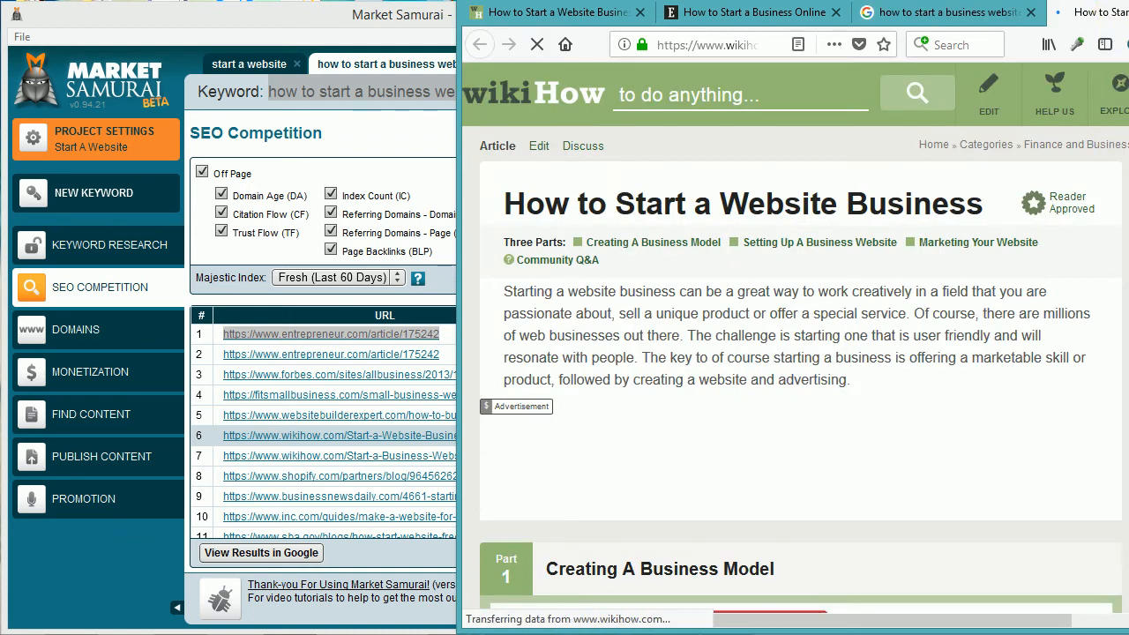
{"action": "scroll", "coordinate": [793, 362], "scroll_direction": "down", "scroll_amount": 5}
{"action": "scroll", "coordinate": [794, 362], "scroll_direction": "down", "scroll_amount": 5}
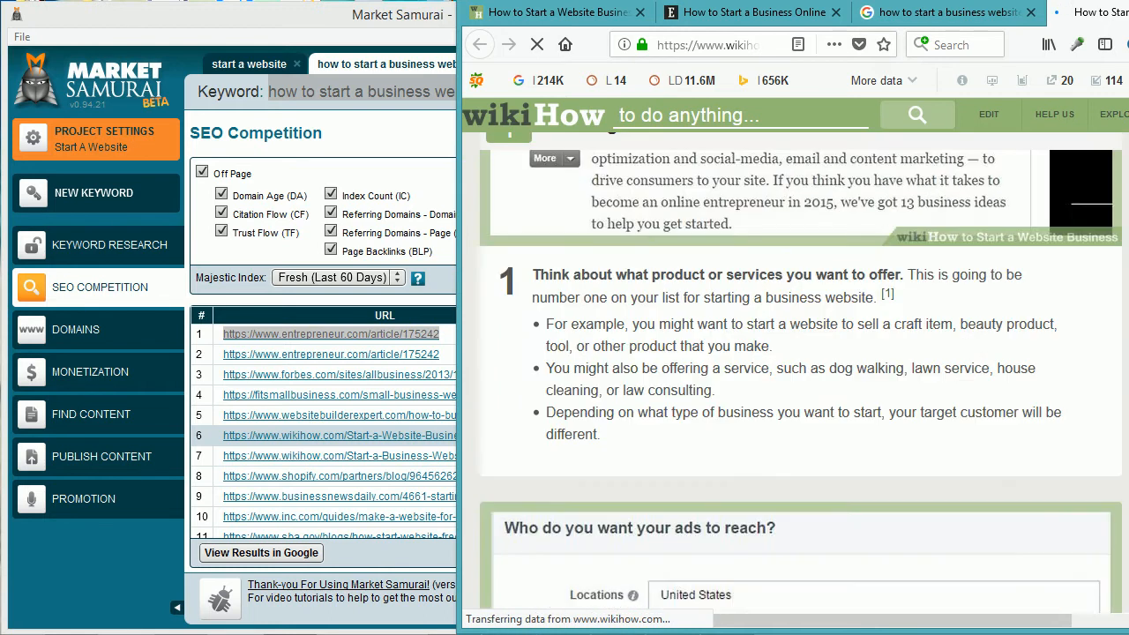
{"action": "left_click", "coordinate": [977, 17]}
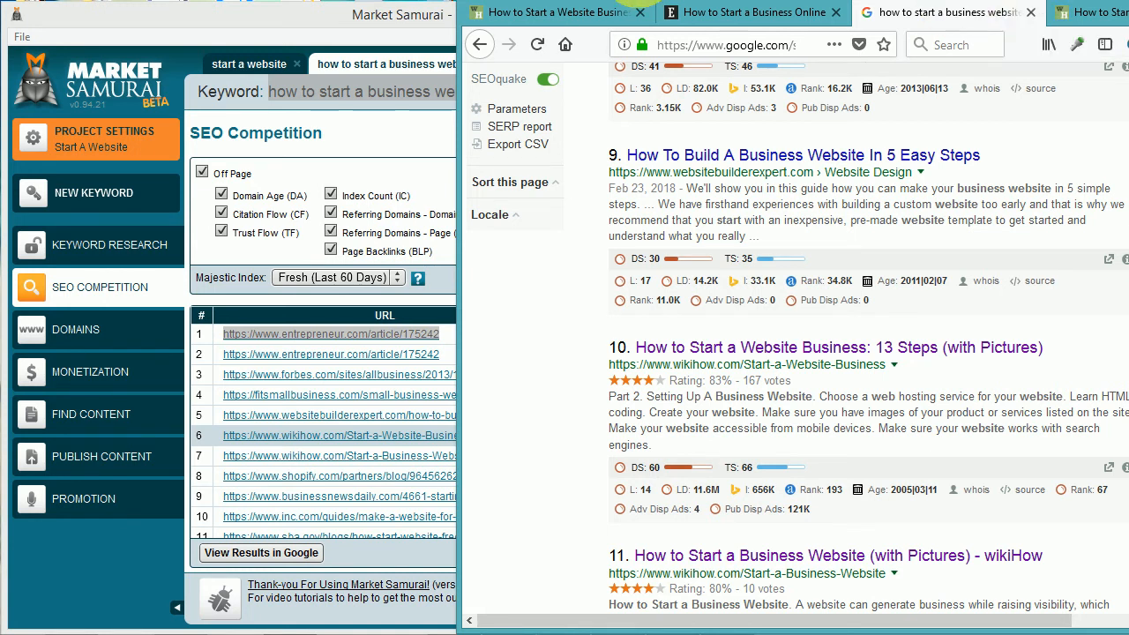
Switch to Market Samurai and generate SEO competition results for "how to make your own website free", cancelling the remaining lookups near the end.
{"action": "left_click", "coordinate": [326, 29]}
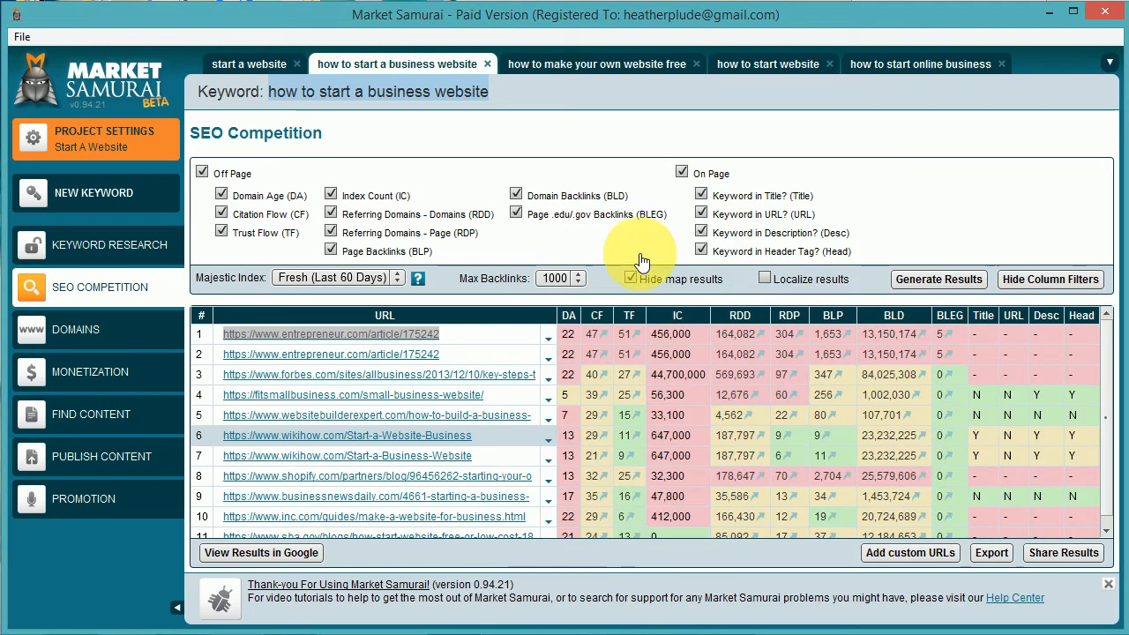
{"action": "left_click", "coordinate": [821, 399]}
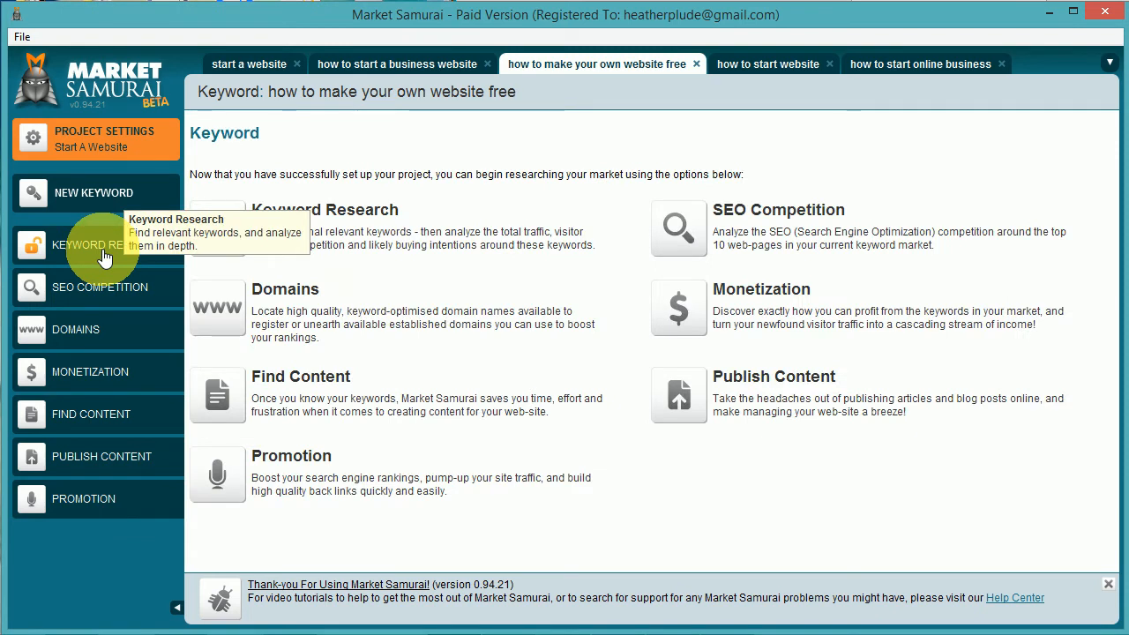
{"action": "left_click", "coordinate": [103, 253]}
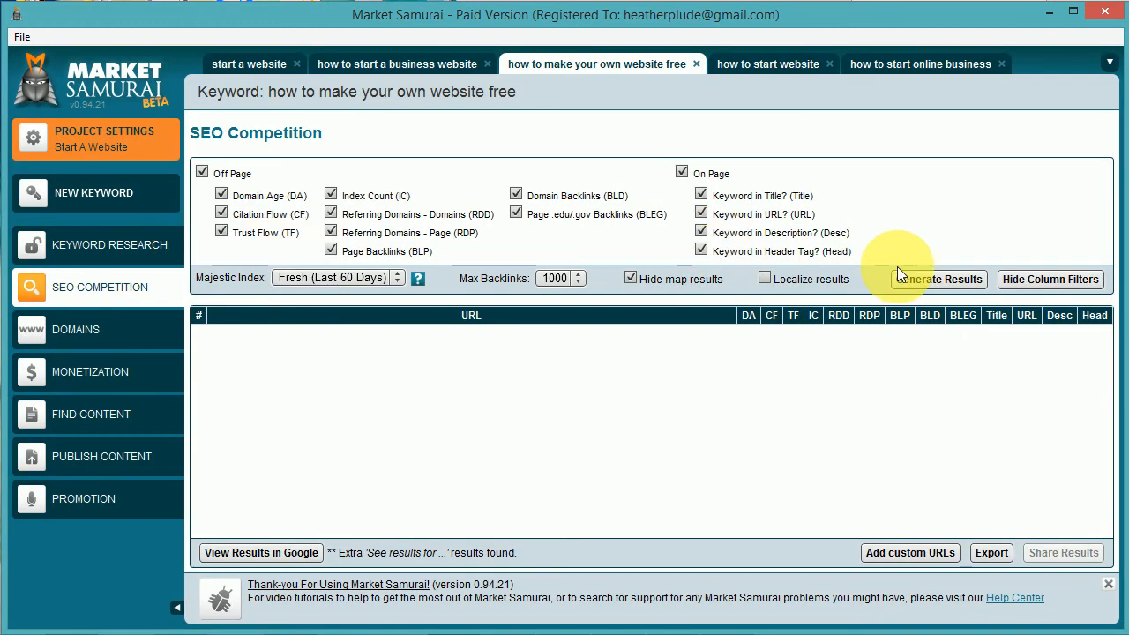
{"action": "left_click", "coordinate": [909, 278]}
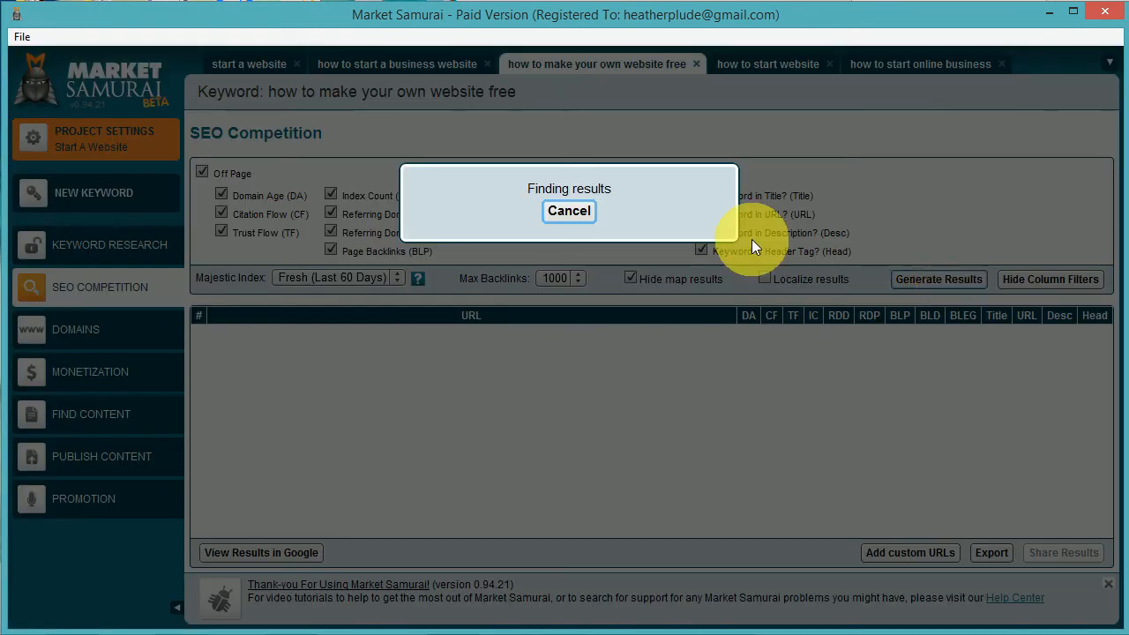
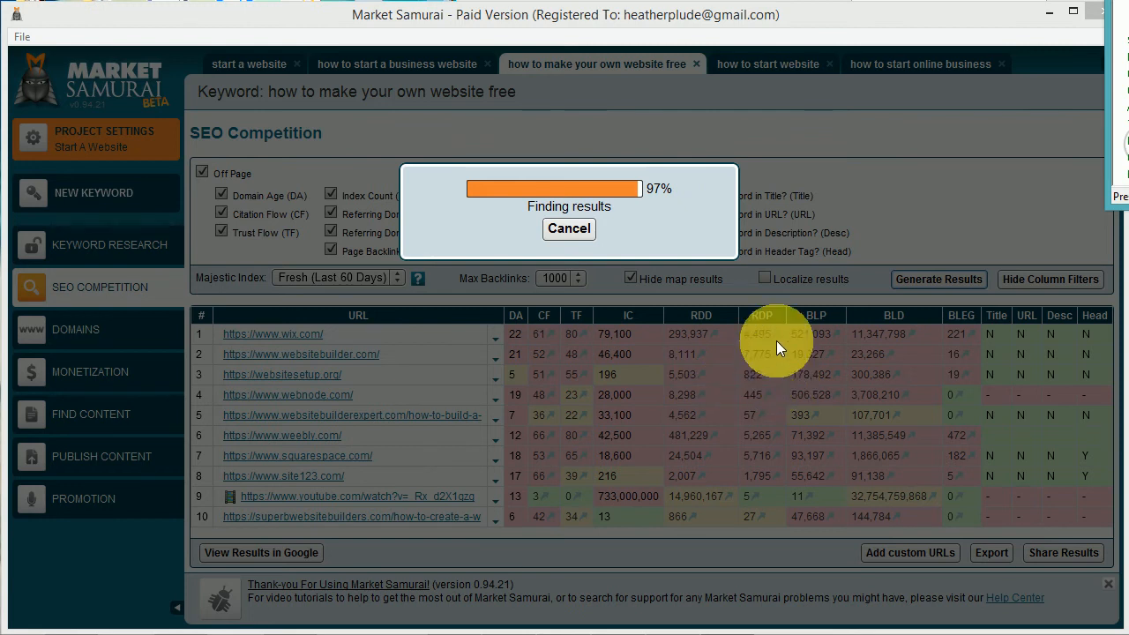
{"action": "left_click", "coordinate": [571, 231]}
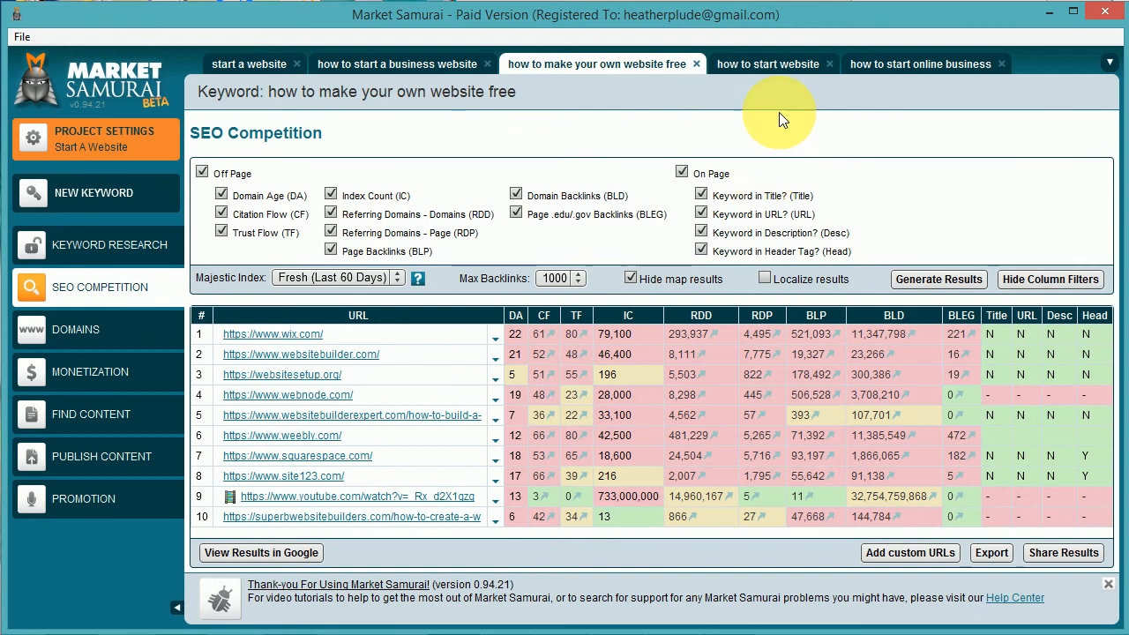
Generate SEO competition results for "how to start website" and review those for "how to make your own website free" again.
{"action": "left_click", "coordinate": [745, 67]}
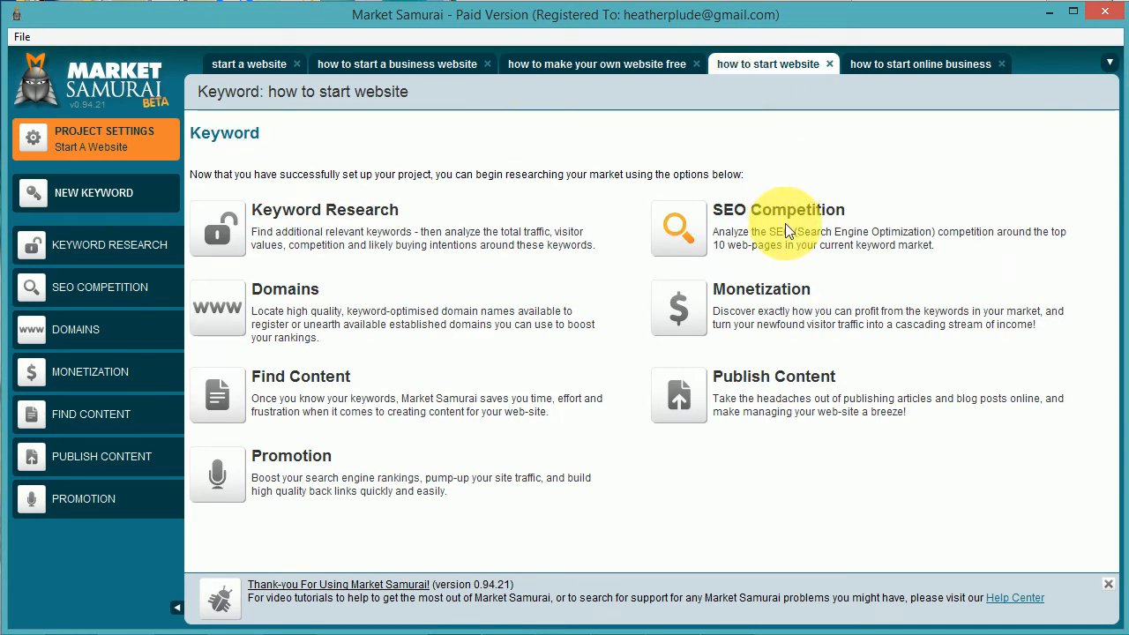
{"action": "left_click", "coordinate": [785, 223]}
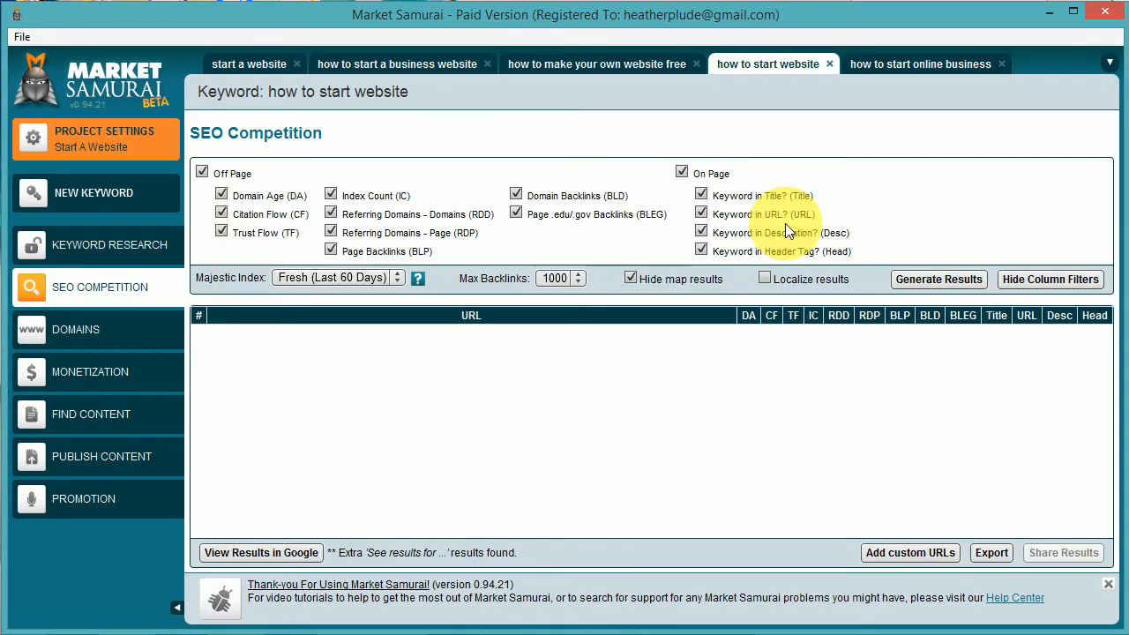
{"action": "left_click", "coordinate": [954, 278]}
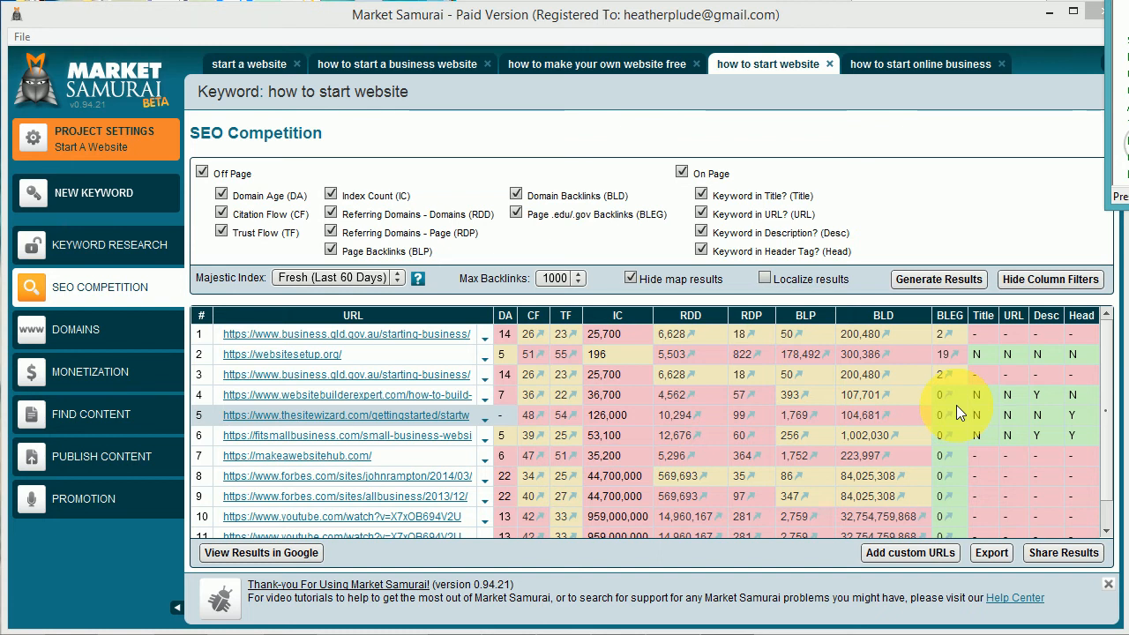
{"action": "left_click", "coordinate": [769, 70]}
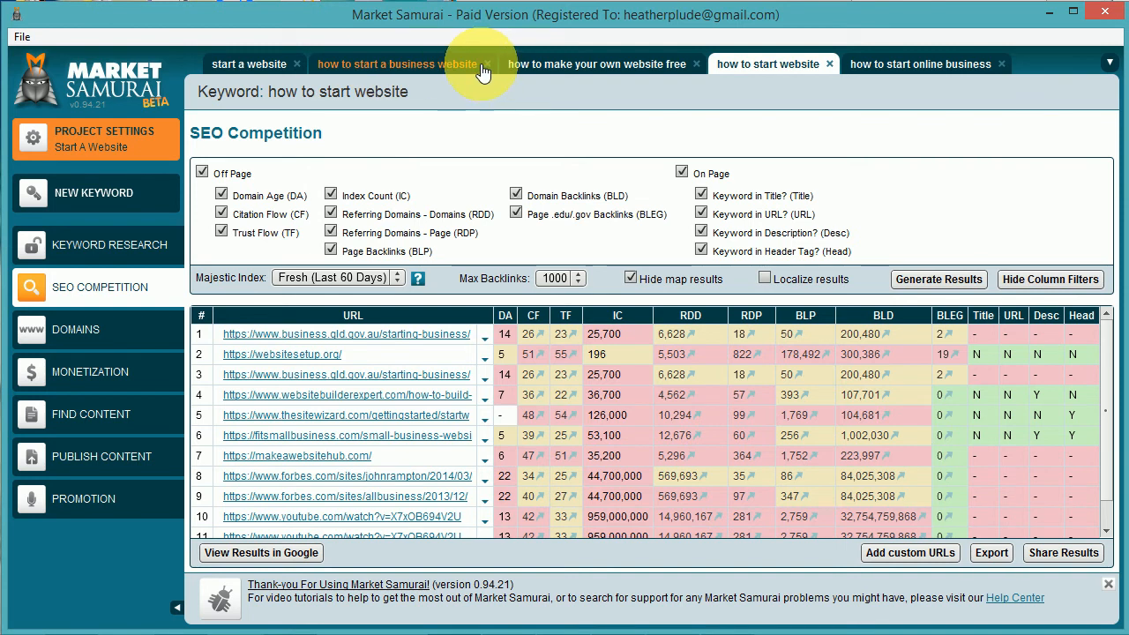
{"action": "left_click", "coordinate": [692, 66]}
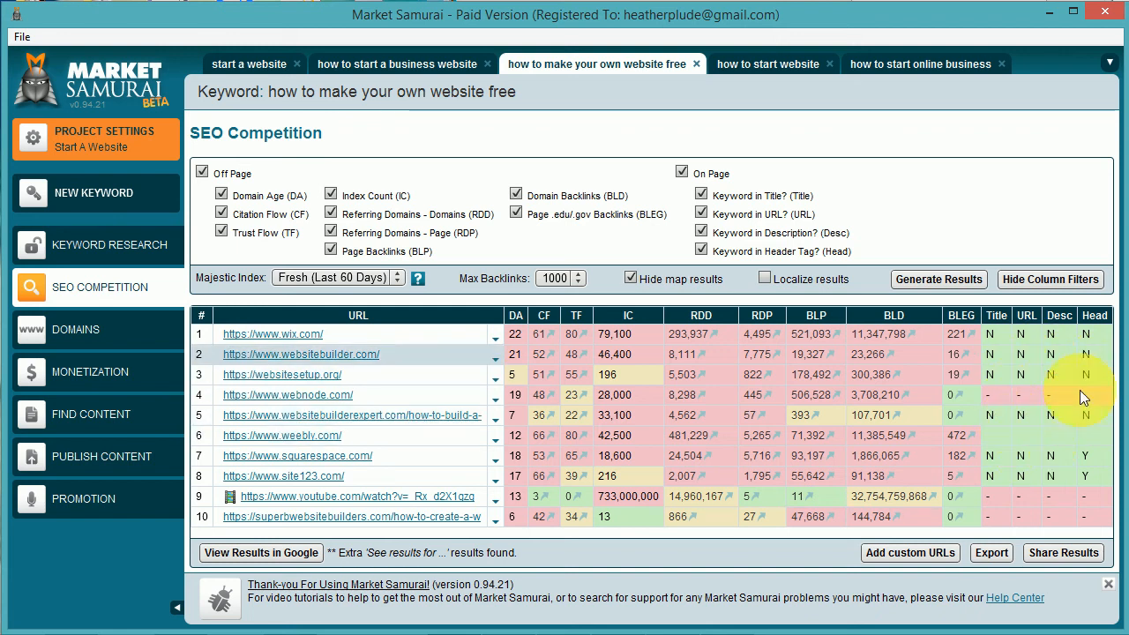
Generate SEO competition results for "how to start online business", cancel the remaining lookups near the end, and review the list down to its last URL.
{"action": "left_click", "coordinate": [904, 71]}
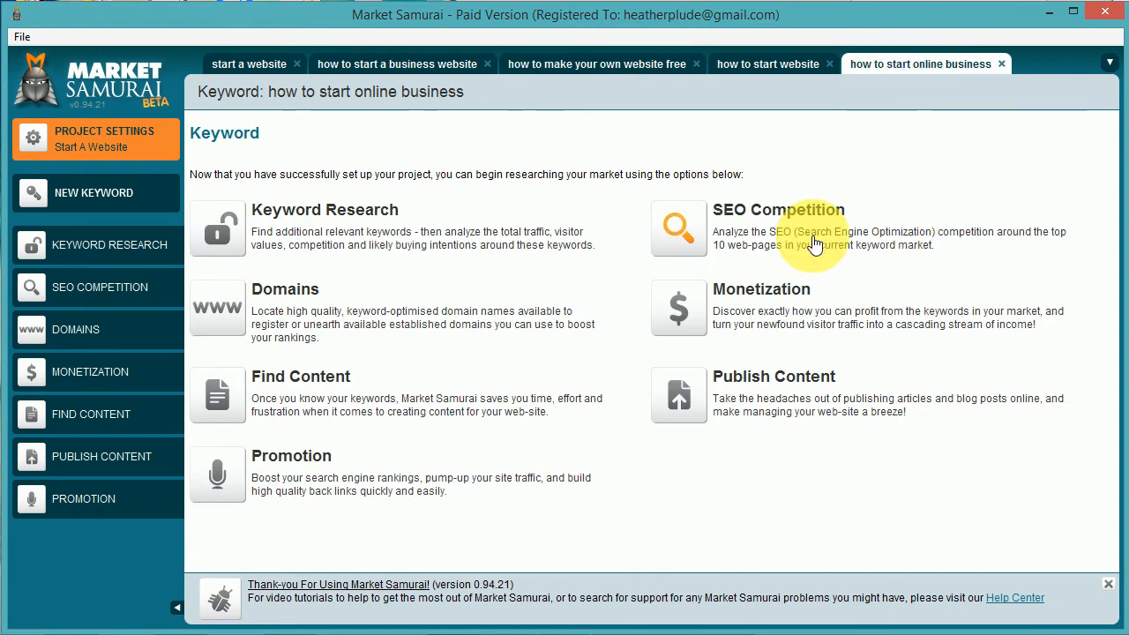
{"action": "left_click", "coordinate": [814, 245]}
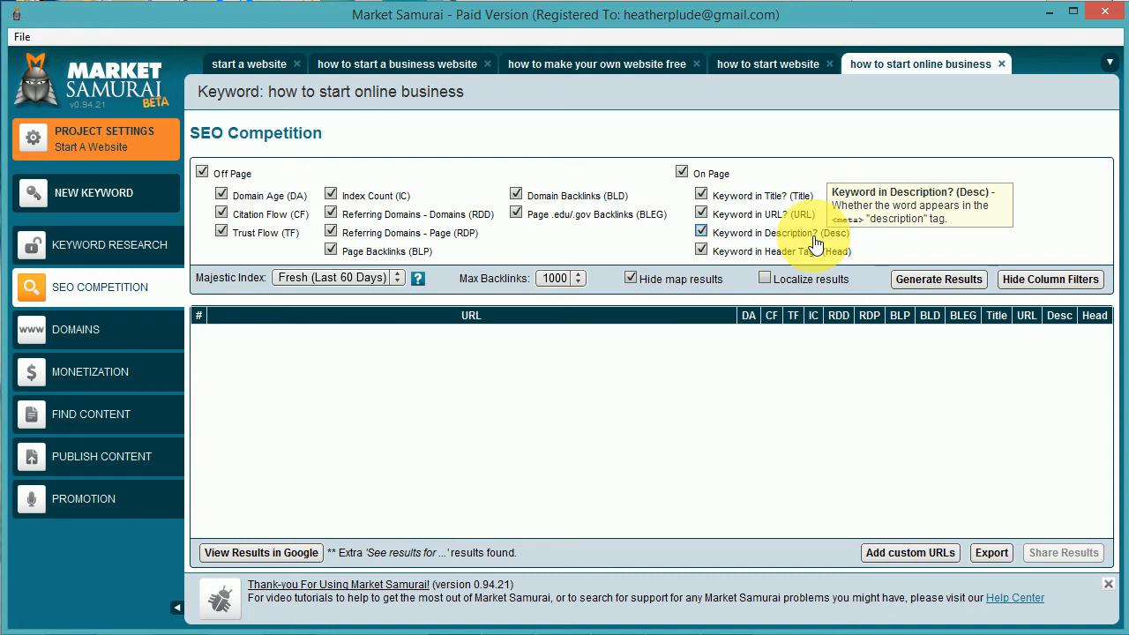
{"action": "left_click", "coordinate": [921, 280]}
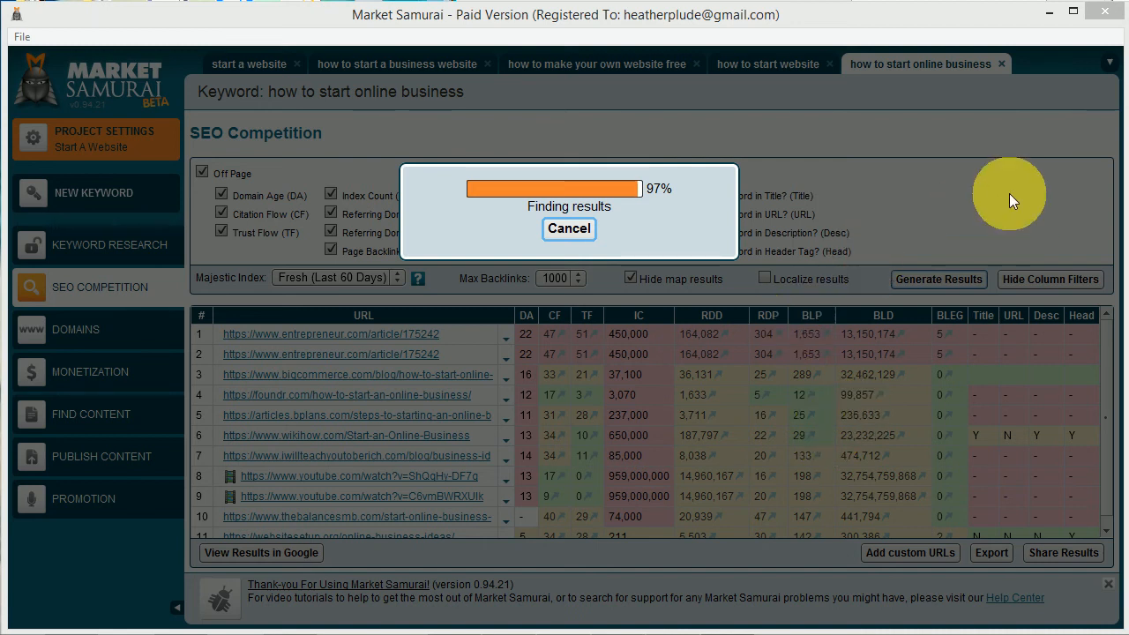
{"action": "left_click", "coordinate": [568, 230]}
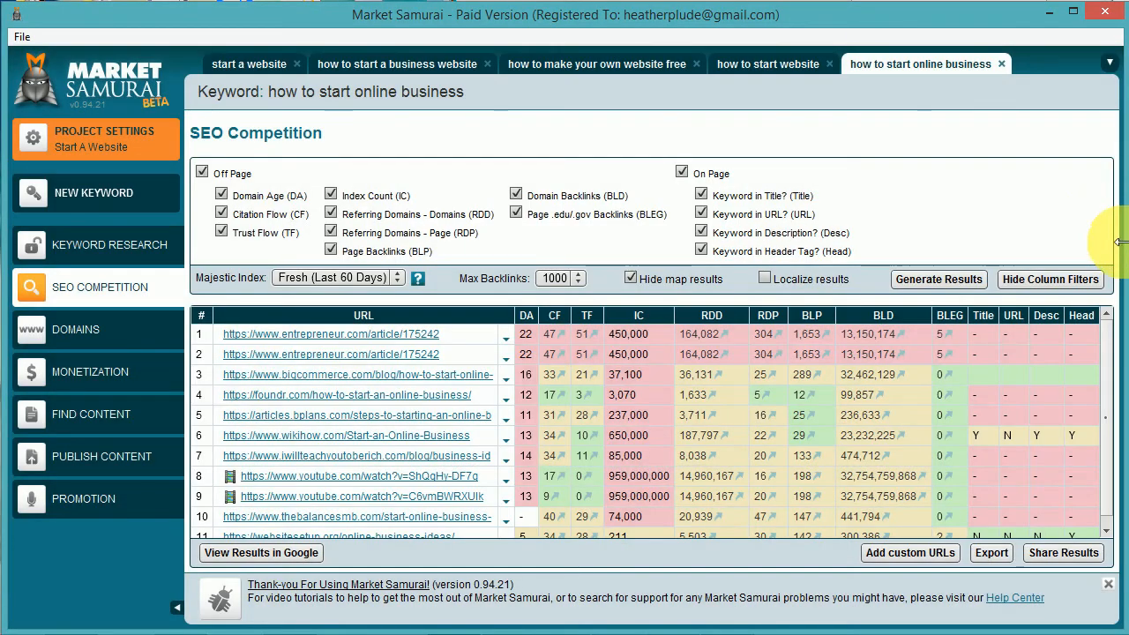
{"action": "scroll", "coordinate": [1108, 390], "scroll_direction": "down", "scroll_amount": 1}
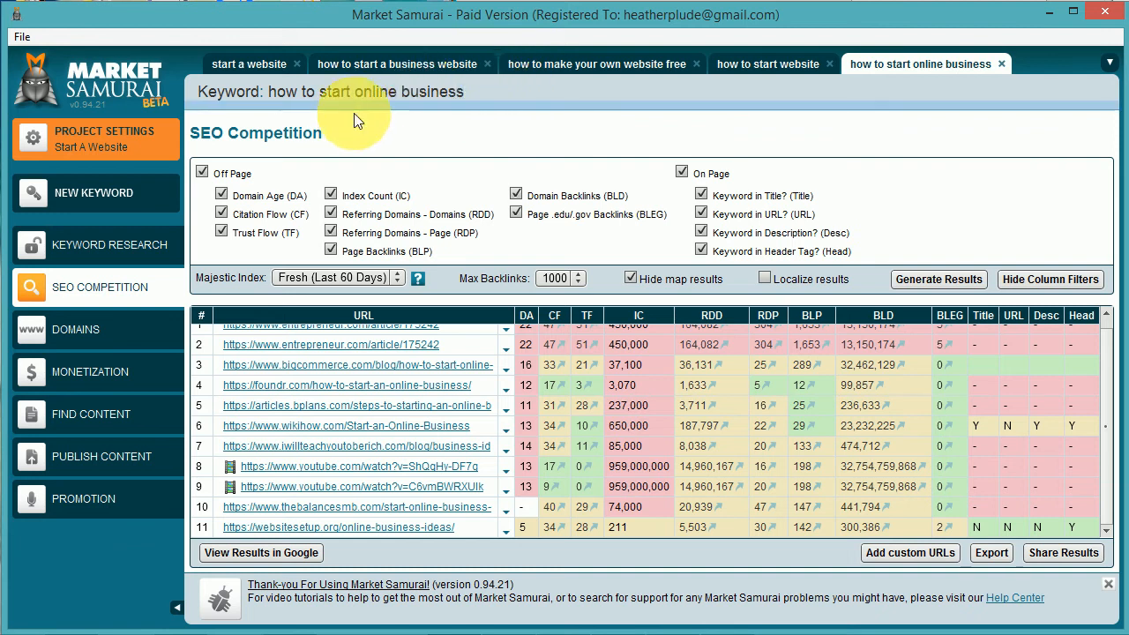
Copy the keyword "how to start online business" from Market Samurai and search Google for it in a new Firefox tab.
{"action": "left_click", "coordinate": [272, 91]}
{"action": "key", "text": "ctrl+c"}
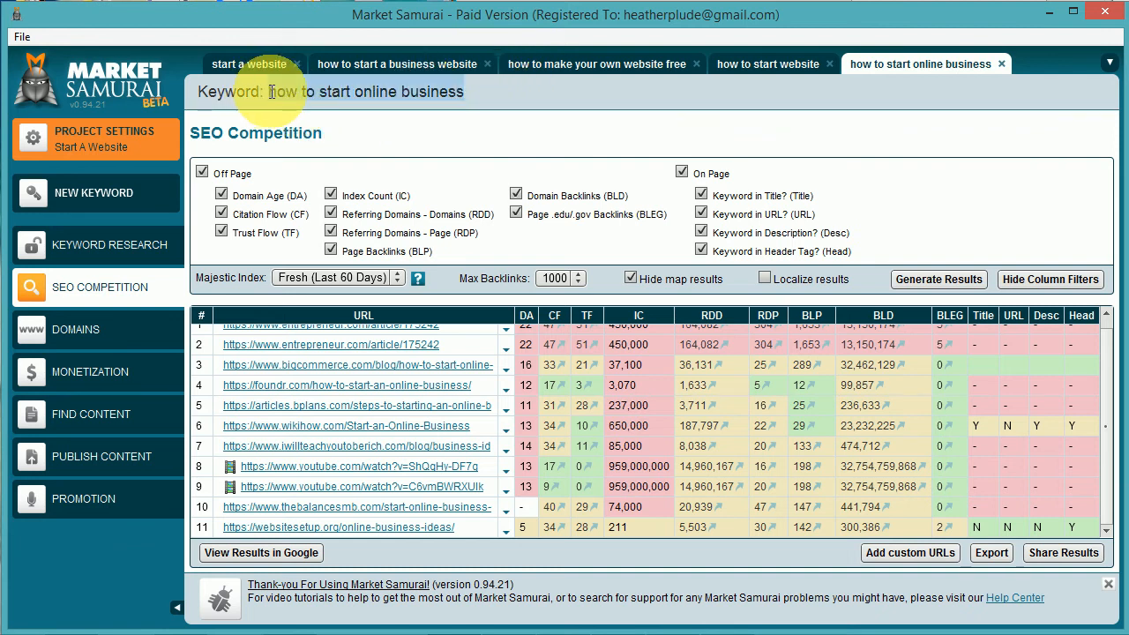
{"action": "left_click", "coordinate": [768, 1]}
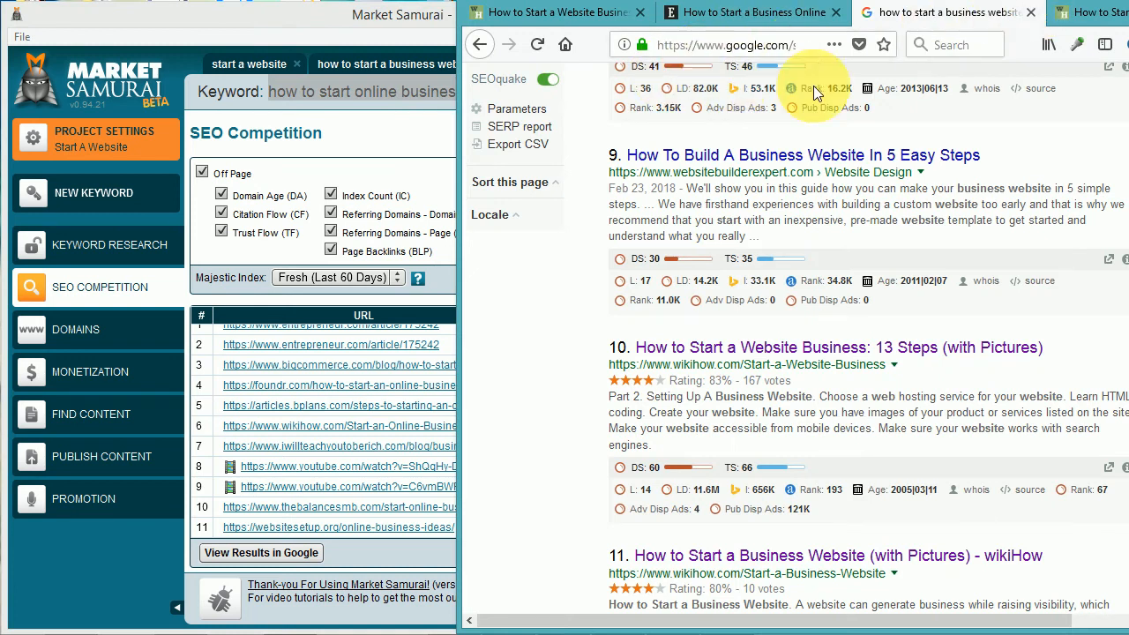
{"action": "scroll", "coordinate": [861, 353], "scroll_direction": "up", "scroll_amount": 20}
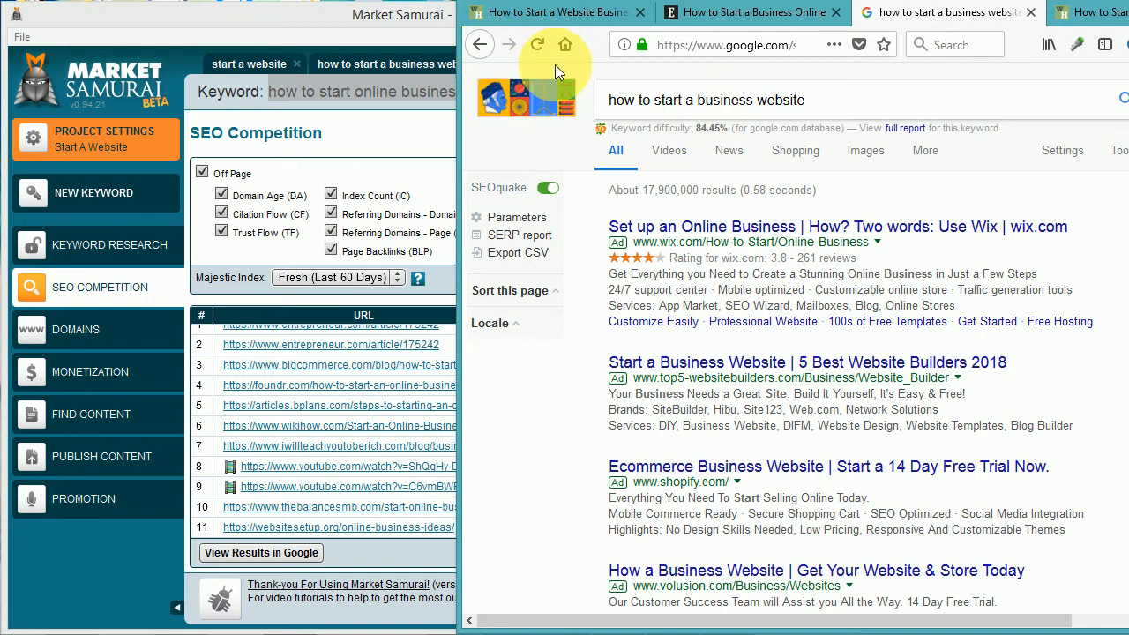
{"action": "right_click", "coordinate": [491, 107]}
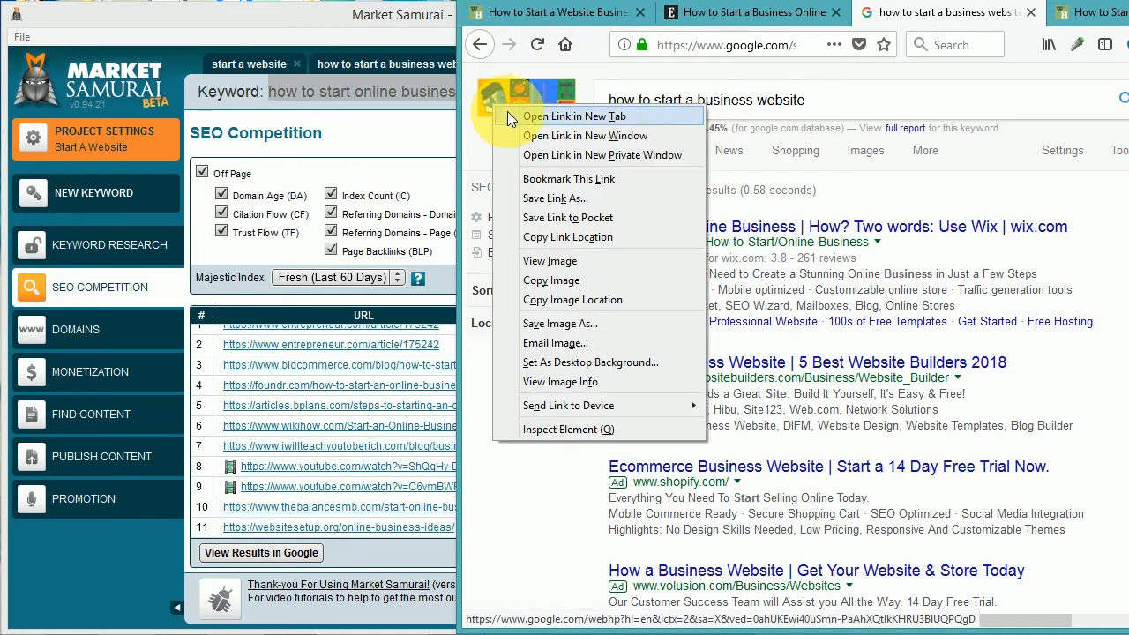
{"action": "left_click", "coordinate": [509, 112]}
{"action": "left_click", "coordinate": [960, 15]}
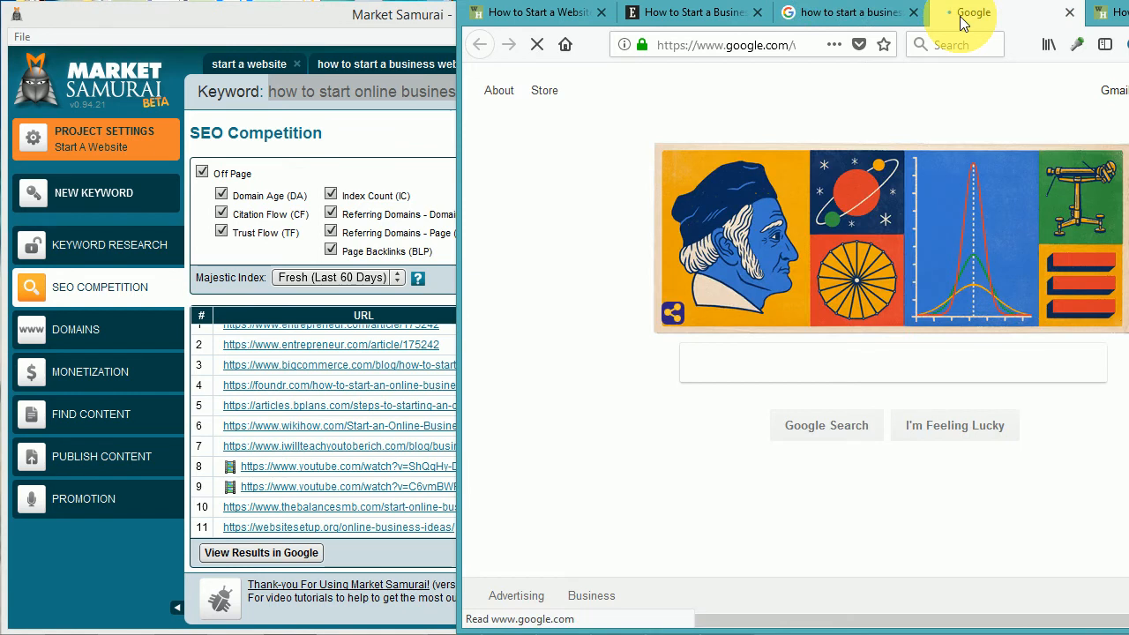
{"action": "key", "text": "ctrl+v"}
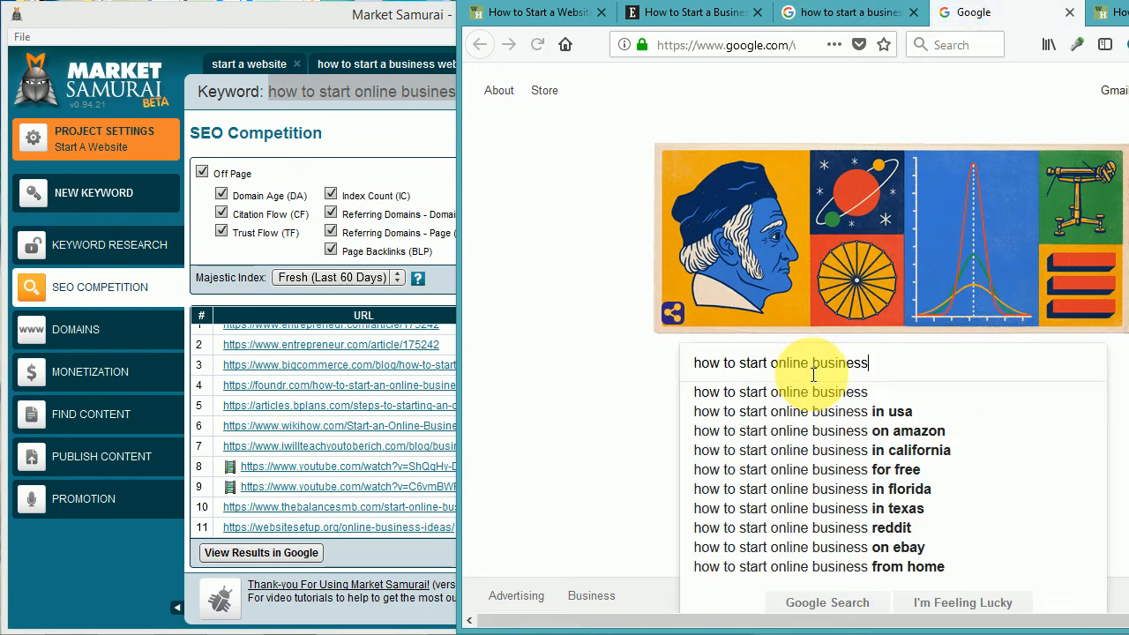
{"action": "key", "text": "Return"}
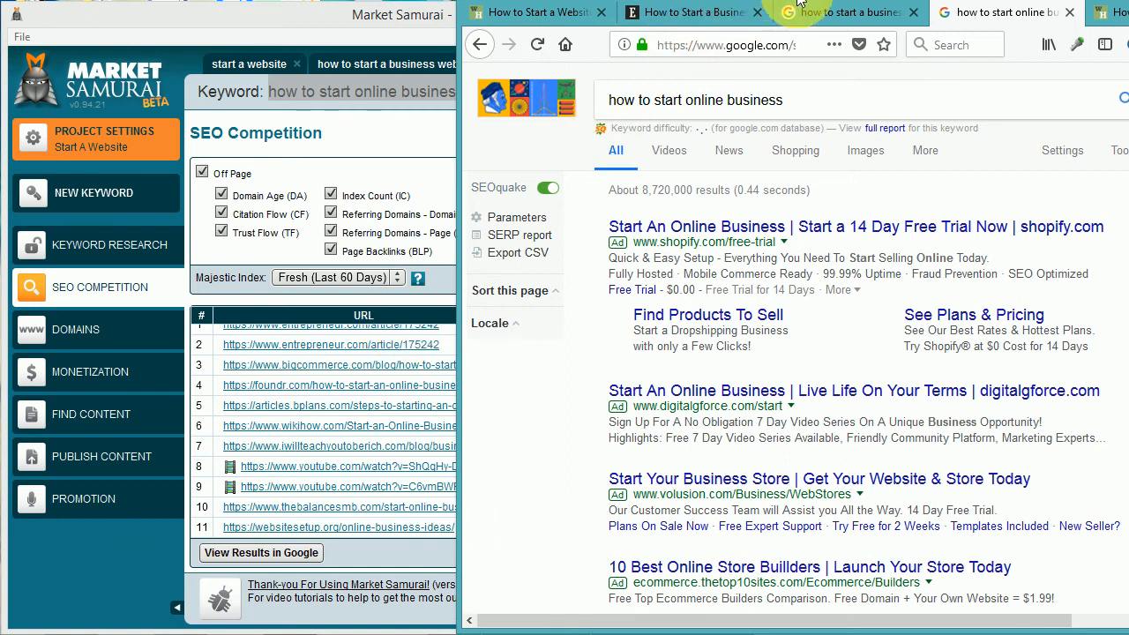
Move the Firefox window clear of the screen edge and widen it so the Google results fit fully.
{"action": "left_click_drag", "start_coordinate": [696, 5], "coordinate": [272, 4]}
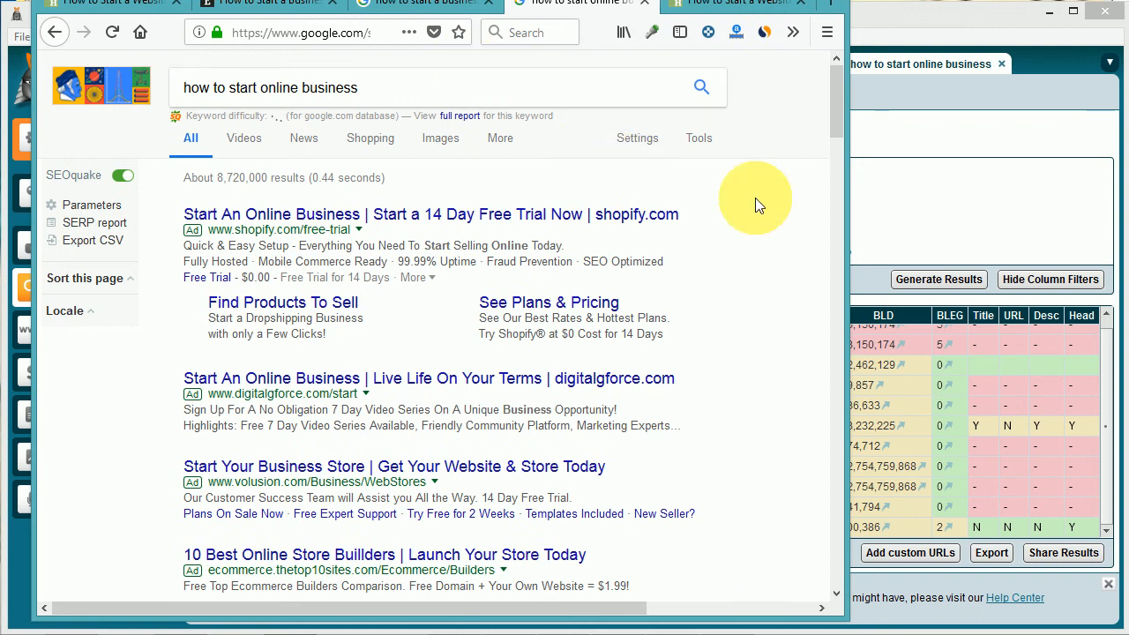
{"action": "left_click_drag", "start_coordinate": [847, 200], "coordinate": [1101, 201]}
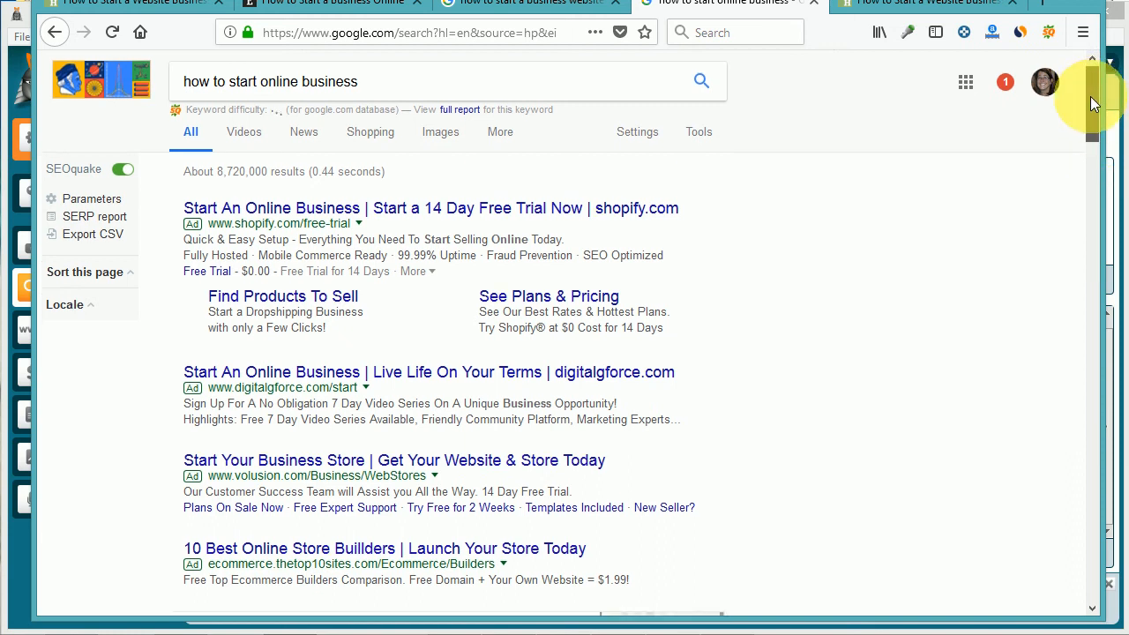
{"action": "mouse_move", "coordinate": [1091, 96]}
{"action": "left_mouse_down"}
{"action": "mouse_move", "coordinate": [1092, 113]}
{"action": "mouse_move", "coordinate": [1097, 76]}
{"action": "mouse_move", "coordinate": [1094, 88]}
{"action": "left_mouse_up"}
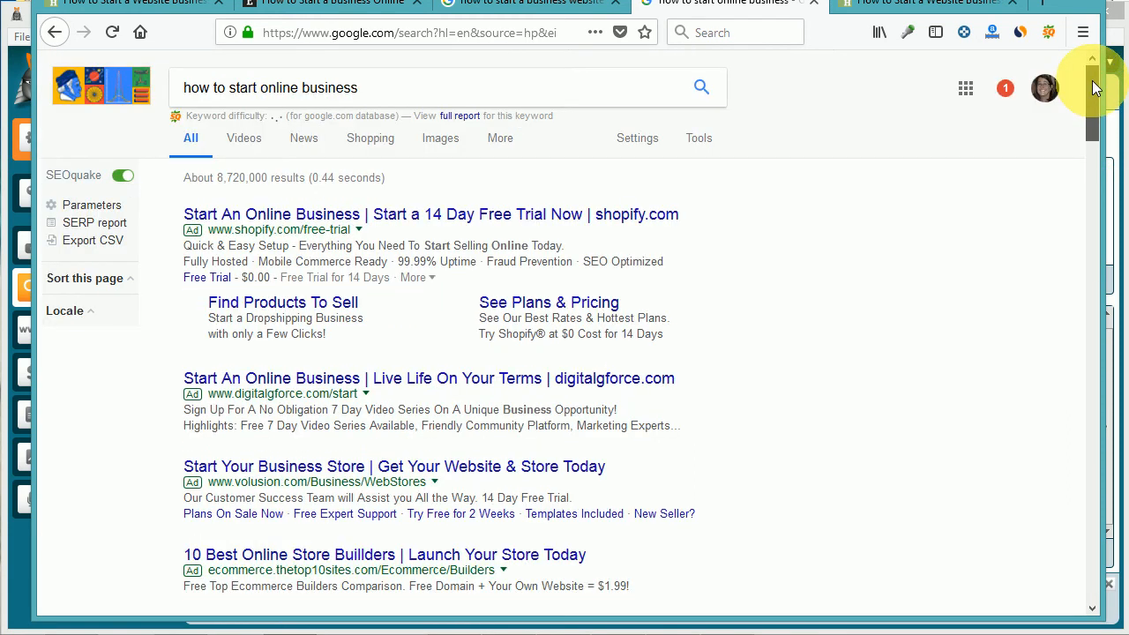
Enable SEOquake from its page info display, then close that display.
{"action": "left_click", "coordinate": [1049, 33]}
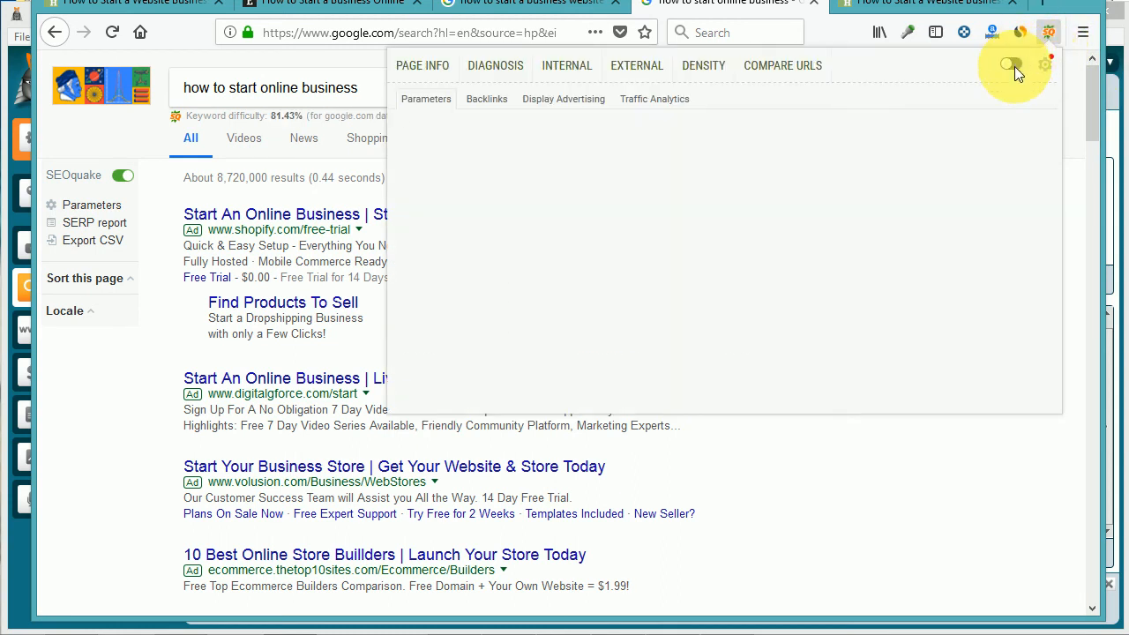
{"action": "left_click", "coordinate": [1013, 67]}
{"action": "left_click", "coordinate": [1015, 69]}
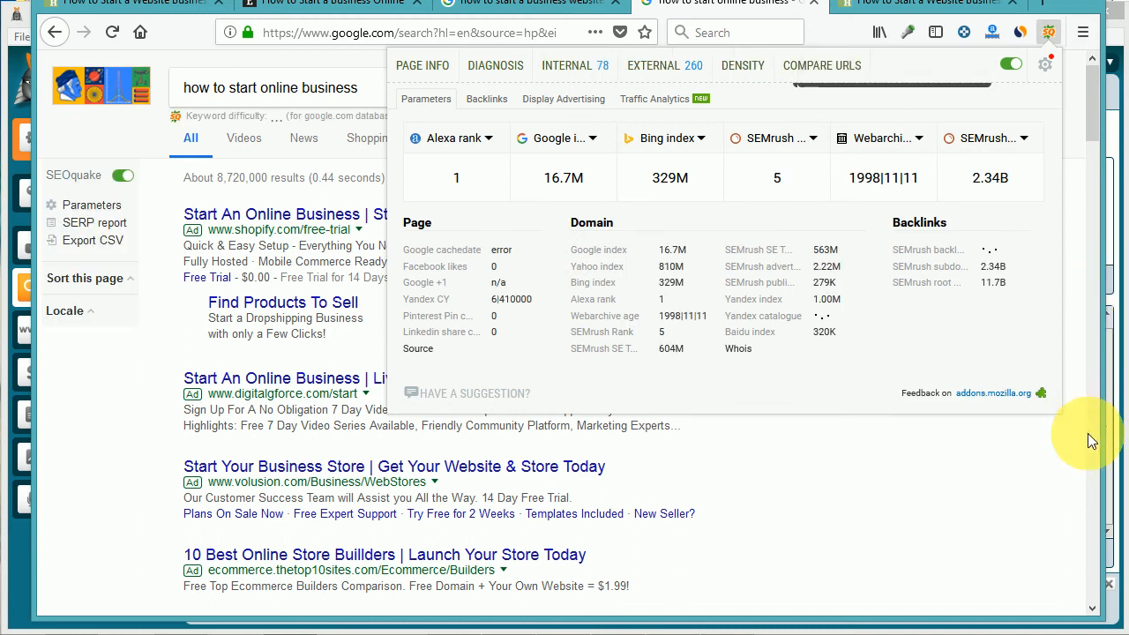
{"action": "left_click", "coordinate": [1074, 173]}
Examine the SEOquake metrics of the organic Google results for "how to start online business", down to the thebalancesmb.com listing.
{"action": "scroll", "coordinate": [1086, 141], "scroll_direction": "down", "scroll_amount": 1}
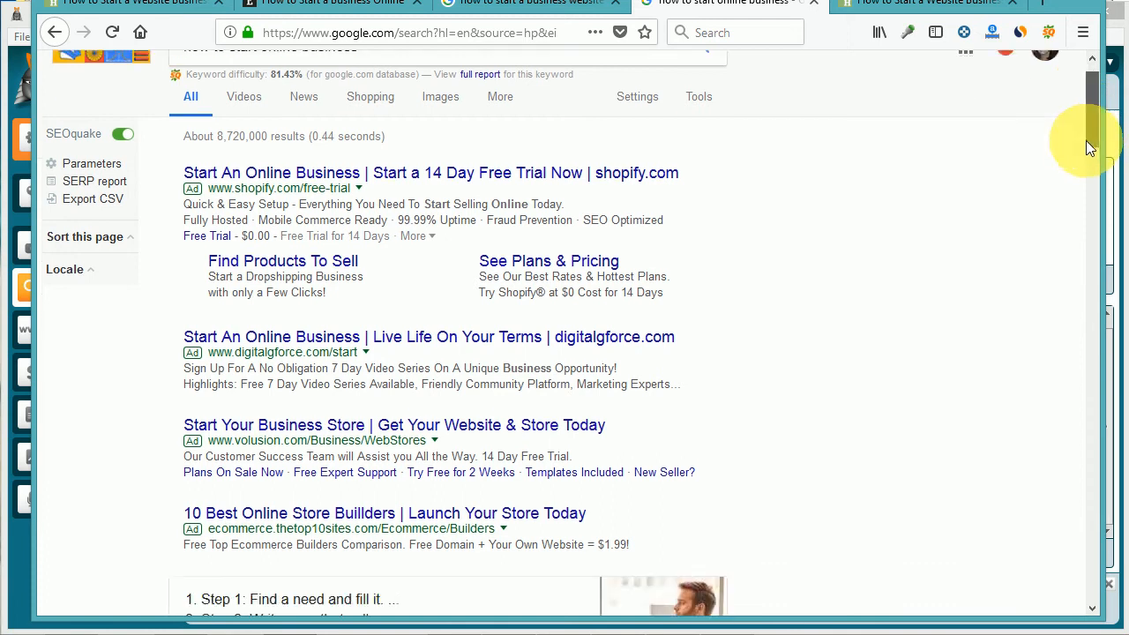
{"action": "scroll", "coordinate": [1083, 176], "scroll_direction": "down", "scroll_amount": 5}
{"action": "scroll", "coordinate": [1097, 378], "scroll_direction": "down", "scroll_amount": 10}
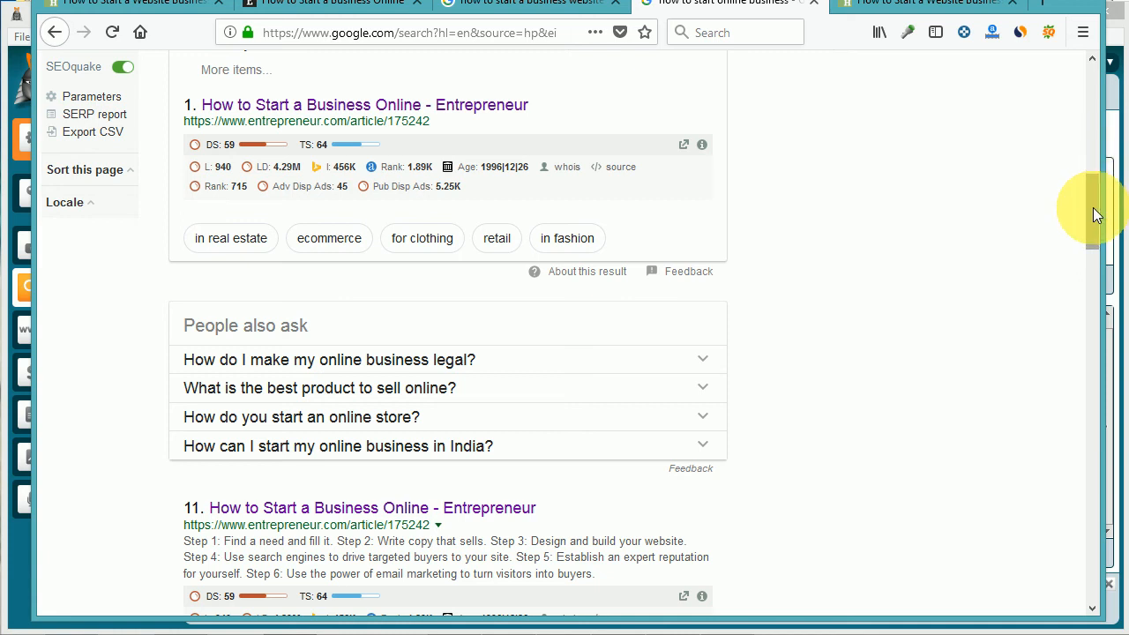
{"action": "left_click_drag", "start_coordinate": [1094, 215], "coordinate": [1080, 305]}
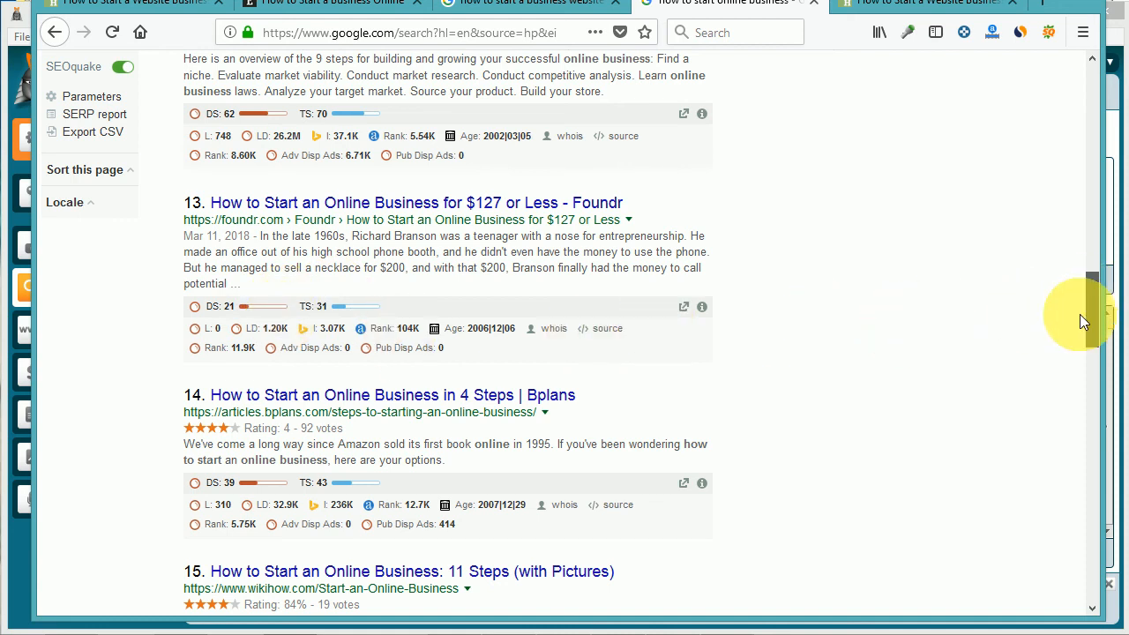
{"action": "left_click_drag", "start_coordinate": [1080, 316], "coordinate": [1070, 387]}
{"action": "scroll", "coordinate": [1070, 392], "scroll_direction": "down", "scroll_amount": 4}
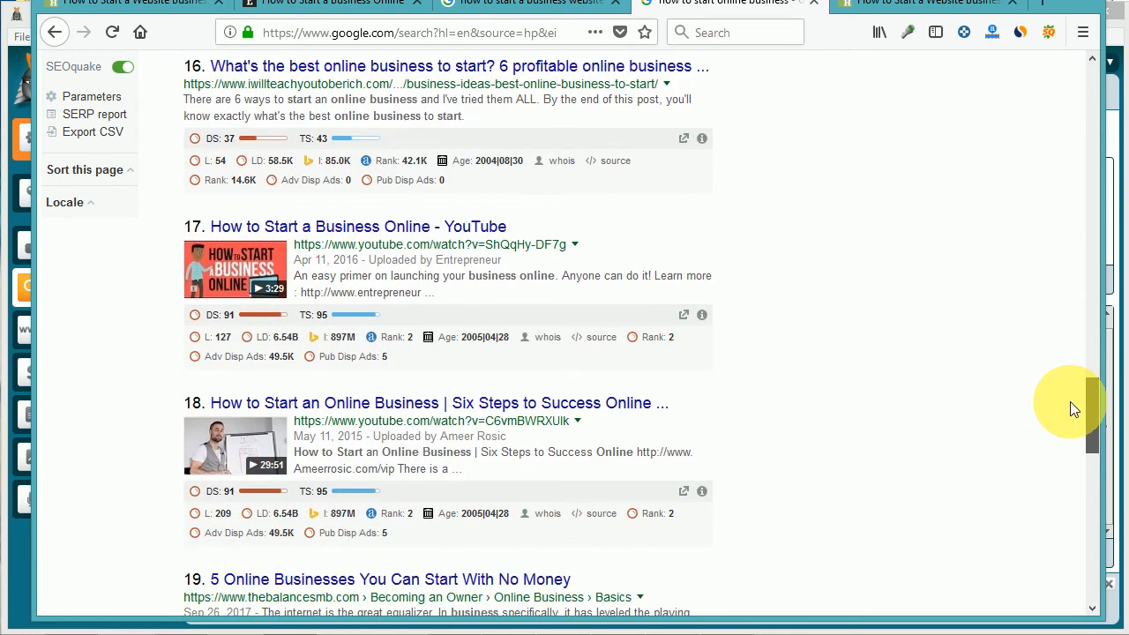
{"action": "scroll", "coordinate": [1074, 410], "scroll_direction": "down", "scroll_amount": 1}
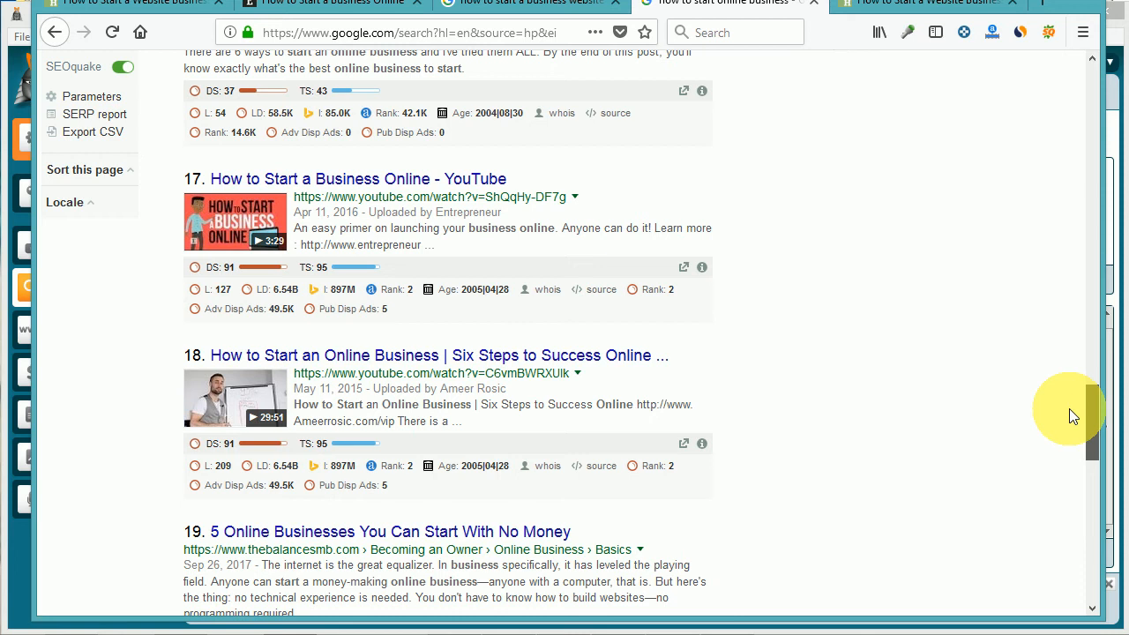
{"action": "left_click_drag", "start_coordinate": [1069, 409], "coordinate": [1065, 438]}
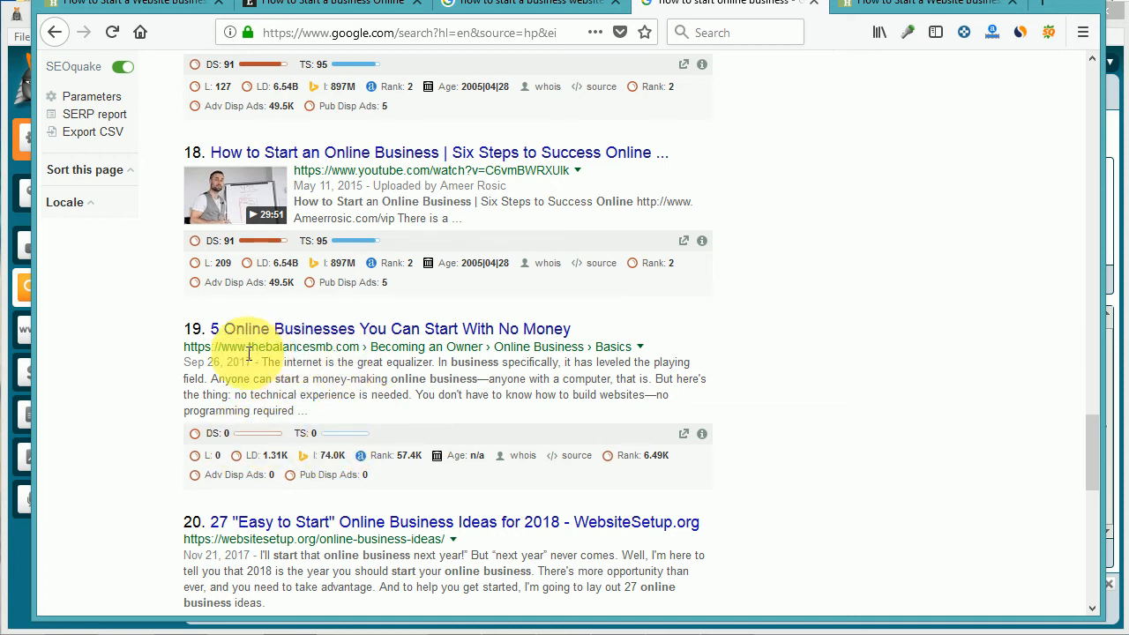
Open the result "5 Online Businesses You Can Start With No Money" in a new tab, view it, and return to the Google results.
{"action": "right_click", "coordinate": [300, 333]}
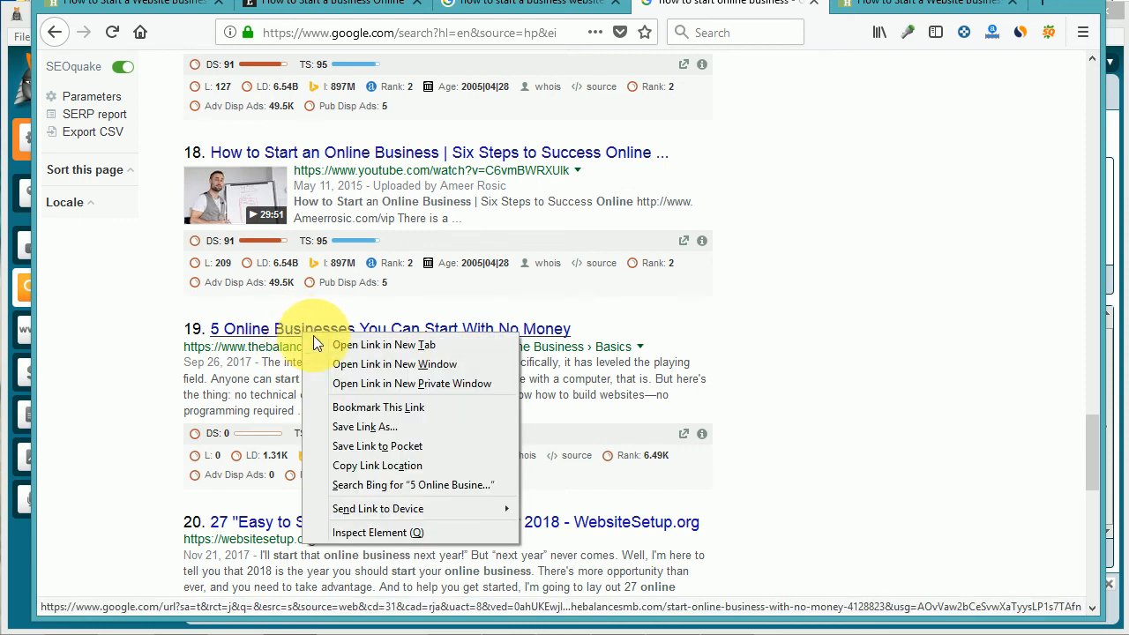
{"action": "left_click", "coordinate": [319, 342]}
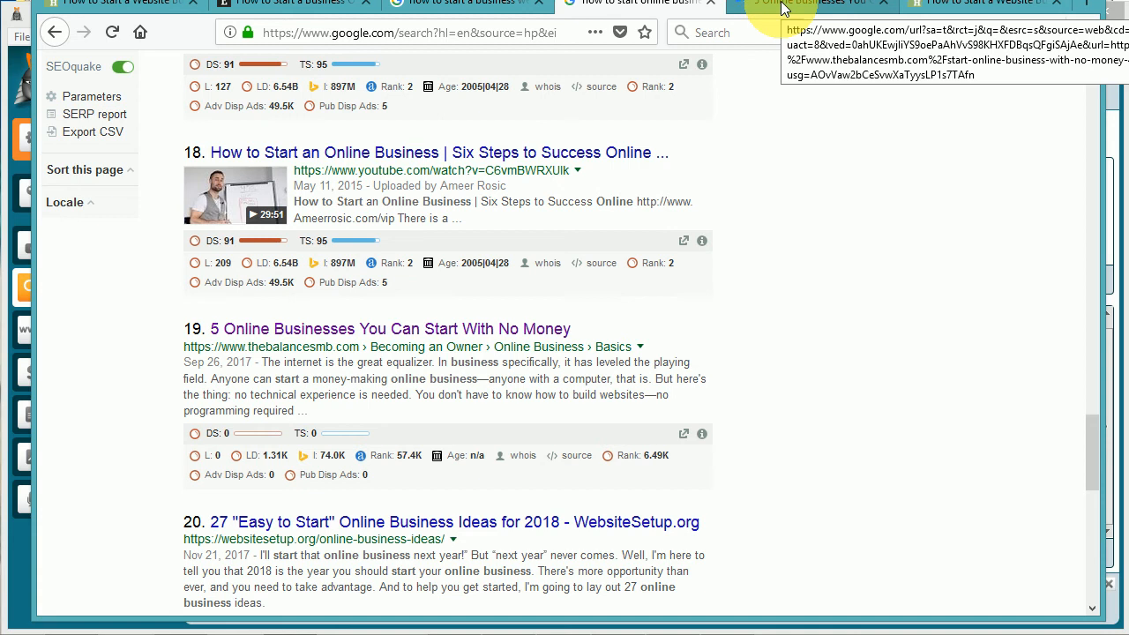
{"action": "left_click", "coordinate": [783, 9]}
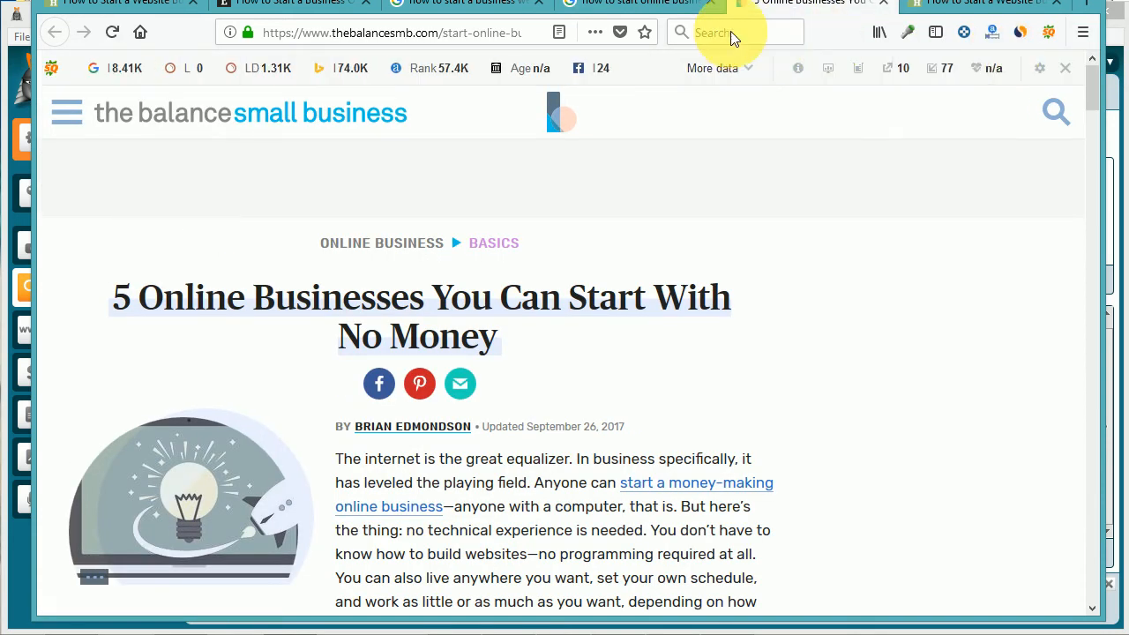
{"action": "left_click", "coordinate": [644, 7]}
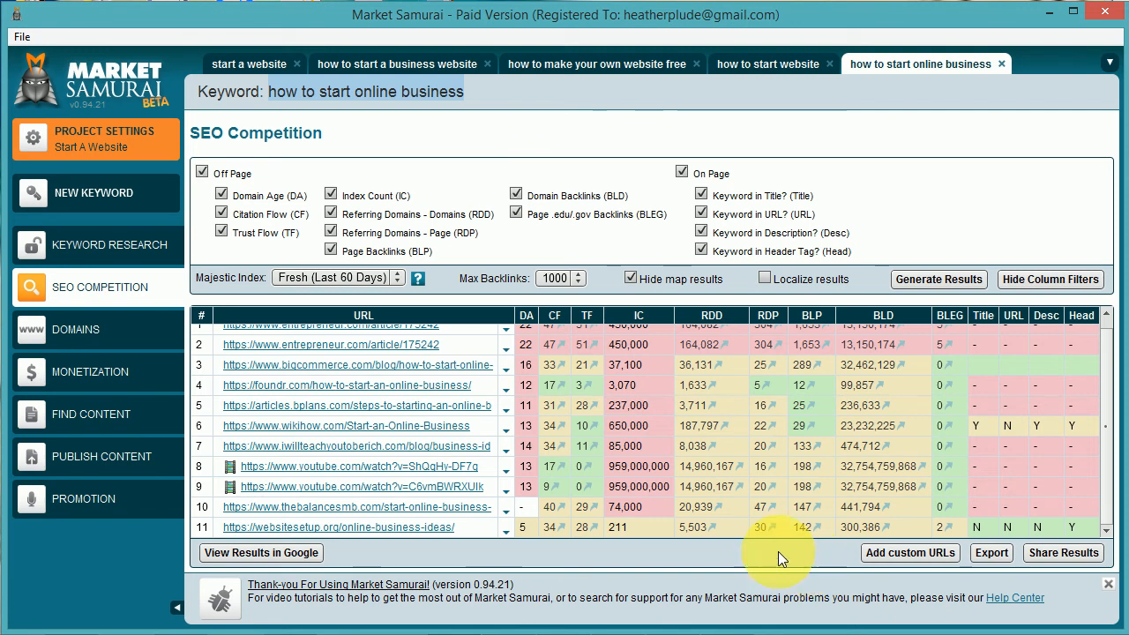
{"action": "left_click", "coordinate": [656, 634]}
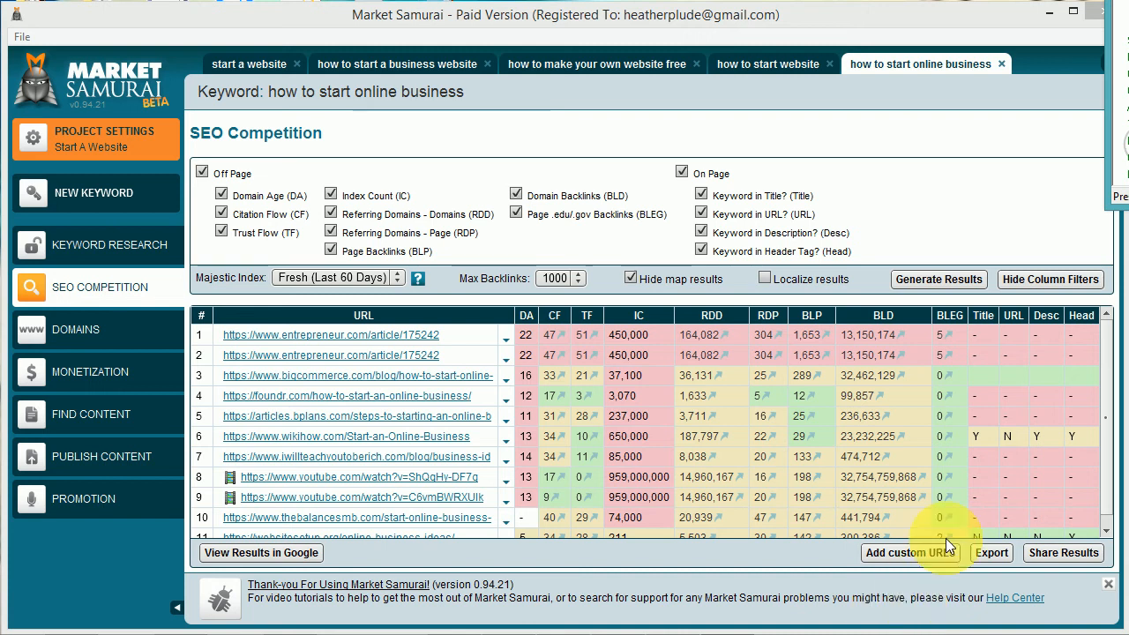
{"action": "left_click", "coordinate": [920, 554]}
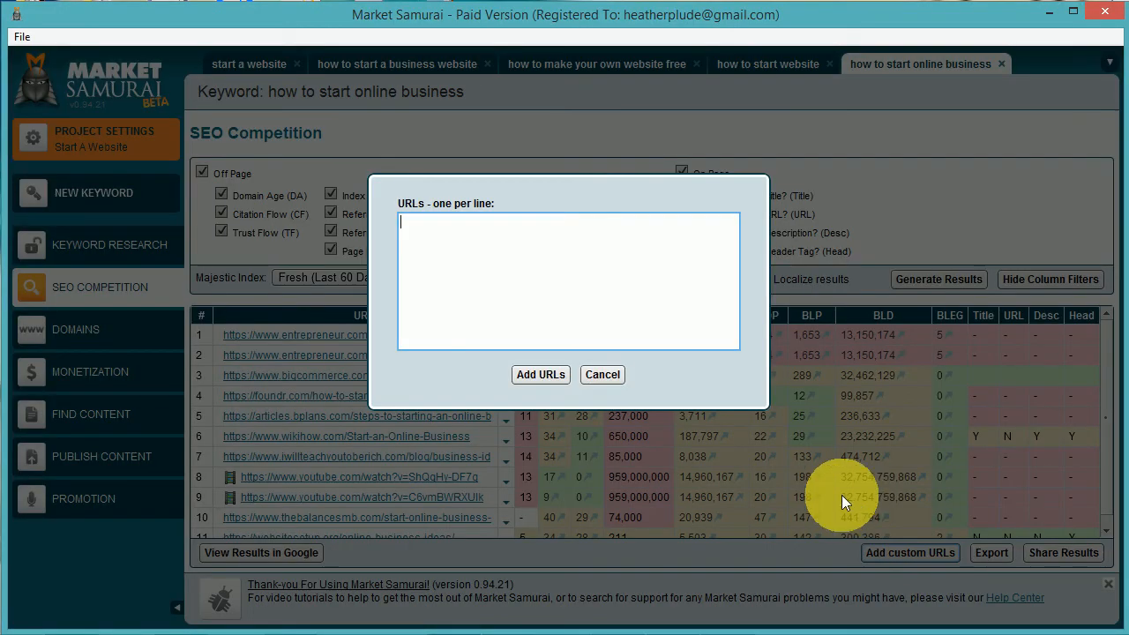
{"action": "type", "text": "https://"}
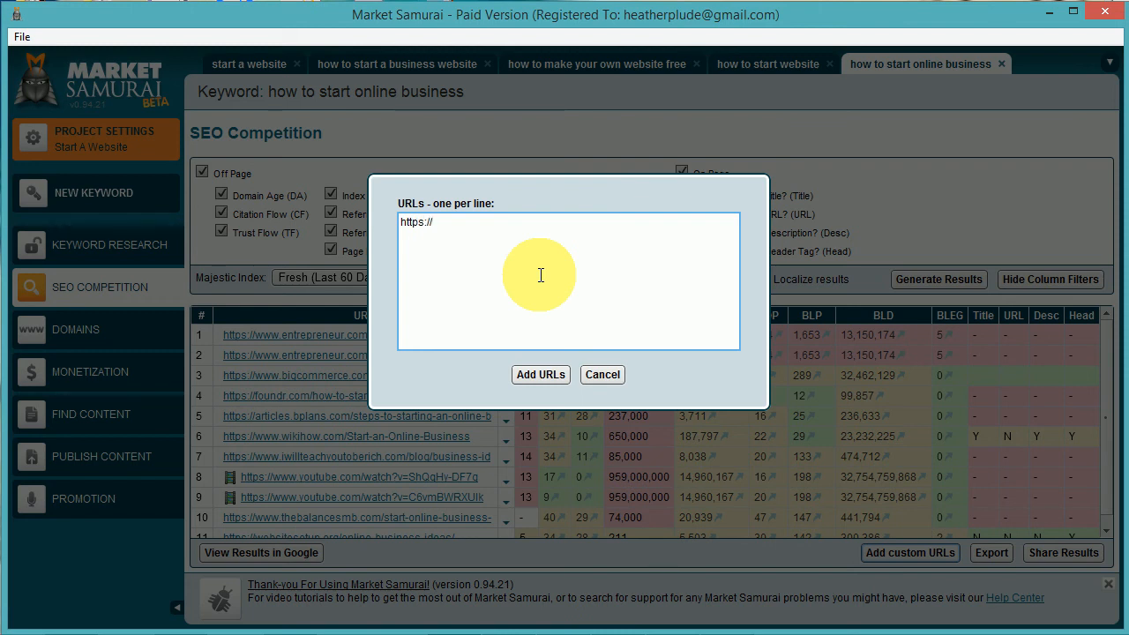
{"action": "type", "text": "freetrainingworkfromhome"}
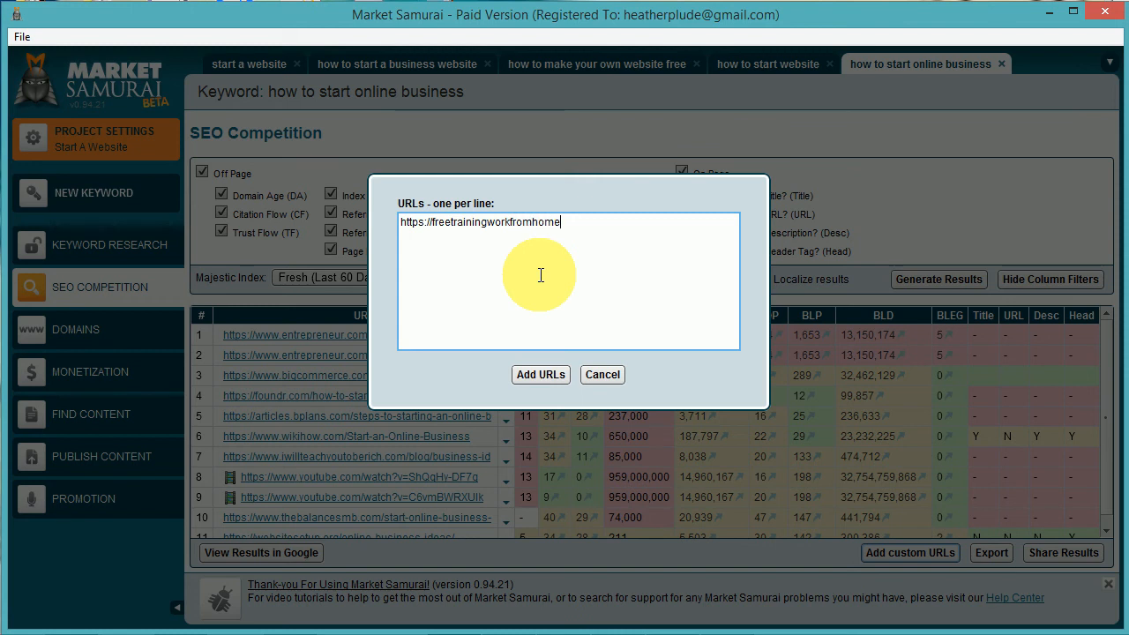
{"action": "type", "text": ".com"}
{"action": "left_click", "coordinate": [536, 378]}
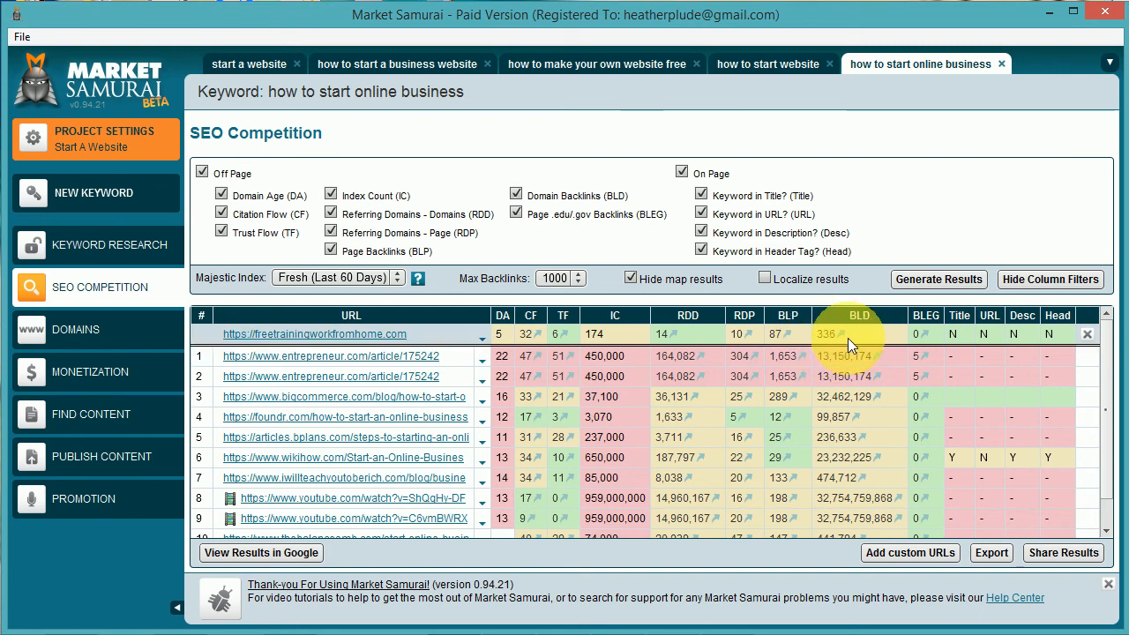
{"action": "mouse_move", "coordinate": [859, 320]}
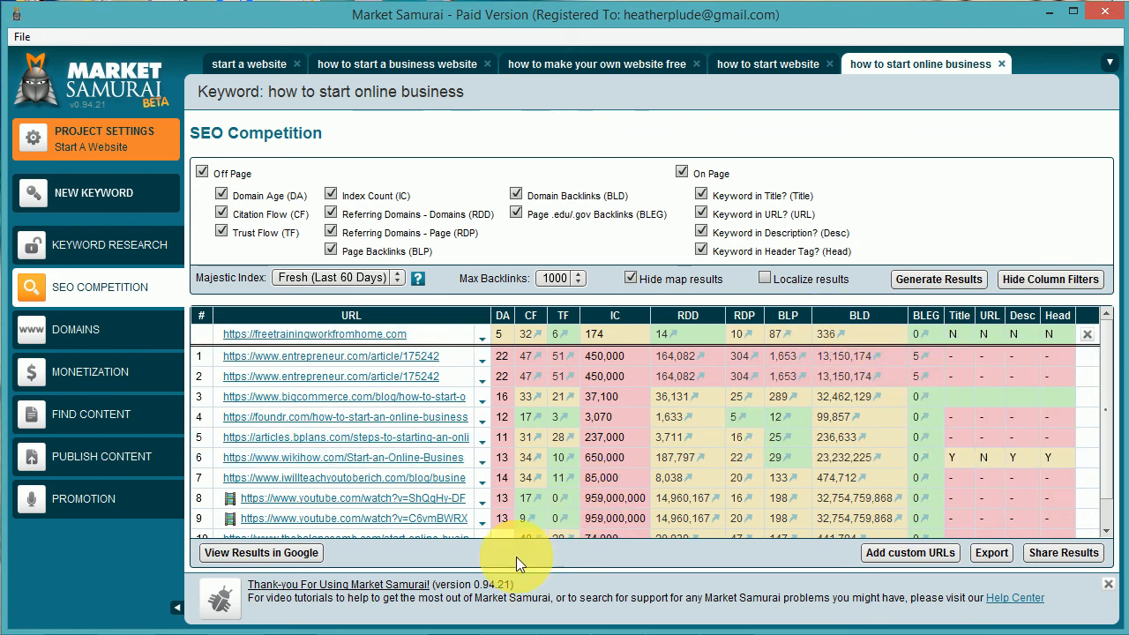
Switch to Photoshop, compare the dated freetrainingworkfromhome.com SEO tables in Untitled-3, with the newest at 100% zoom, and return to Market Samurai.
{"action": "mouse_move", "coordinate": [508, 631]}
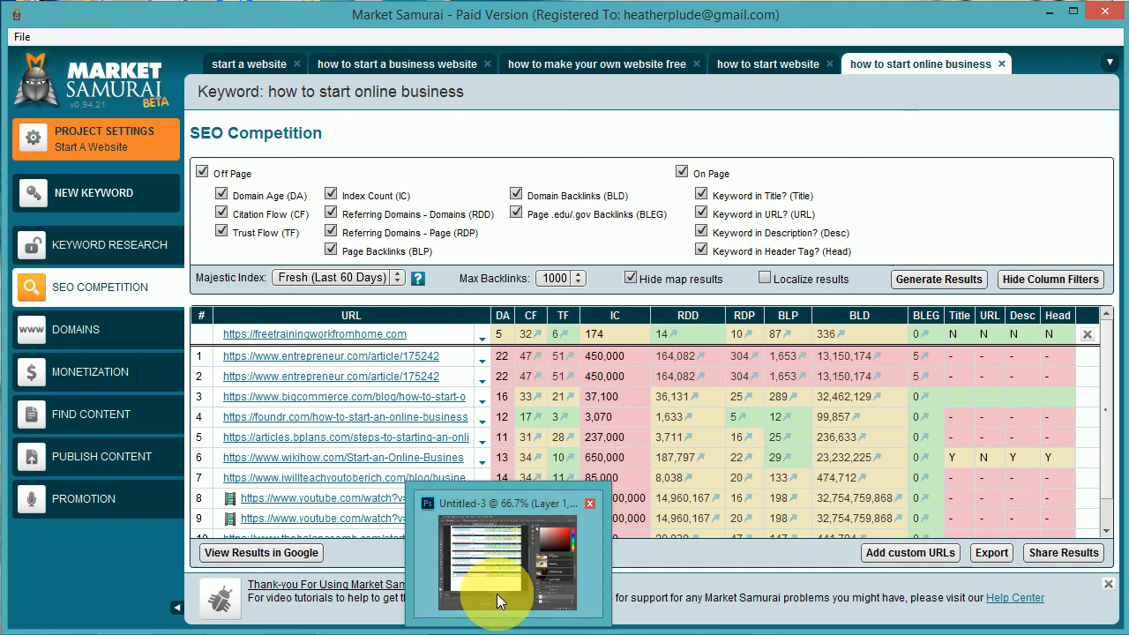
{"action": "left_click", "coordinate": [500, 600]}
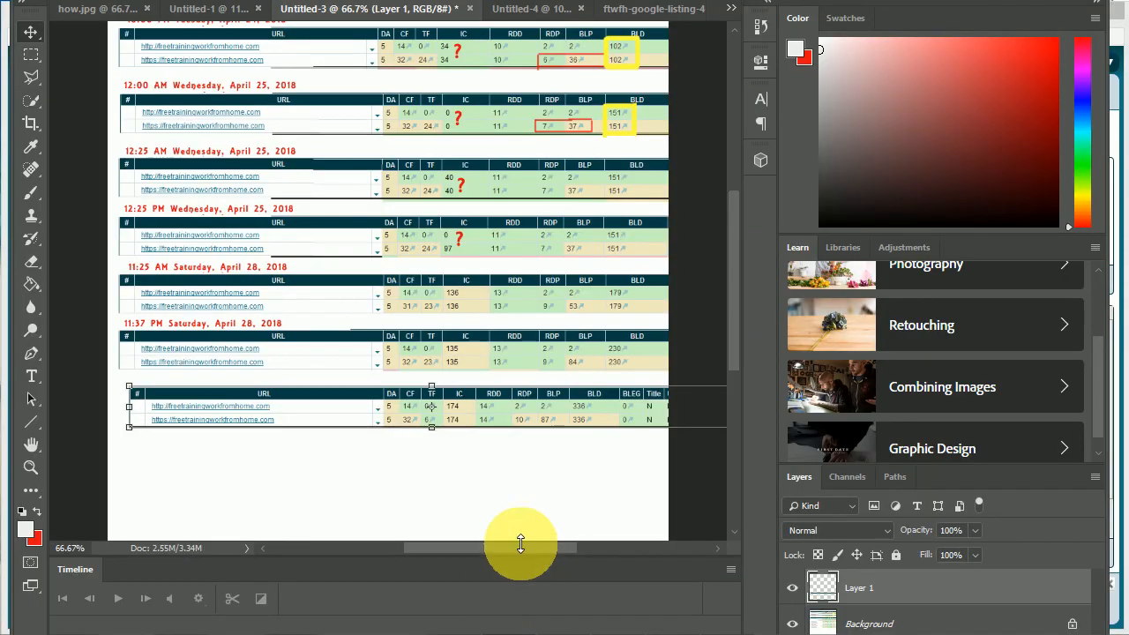
{"action": "left_click", "coordinate": [624, 452]}
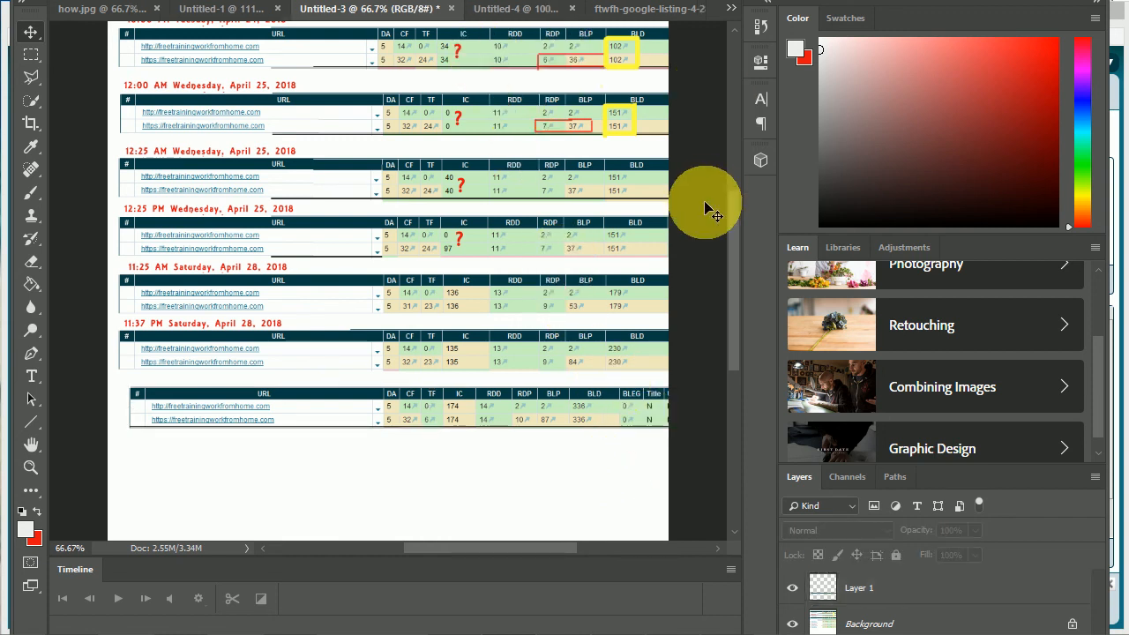
{"action": "scroll", "coordinate": [731, 211], "scroll_direction": "up", "scroll_amount": 3}
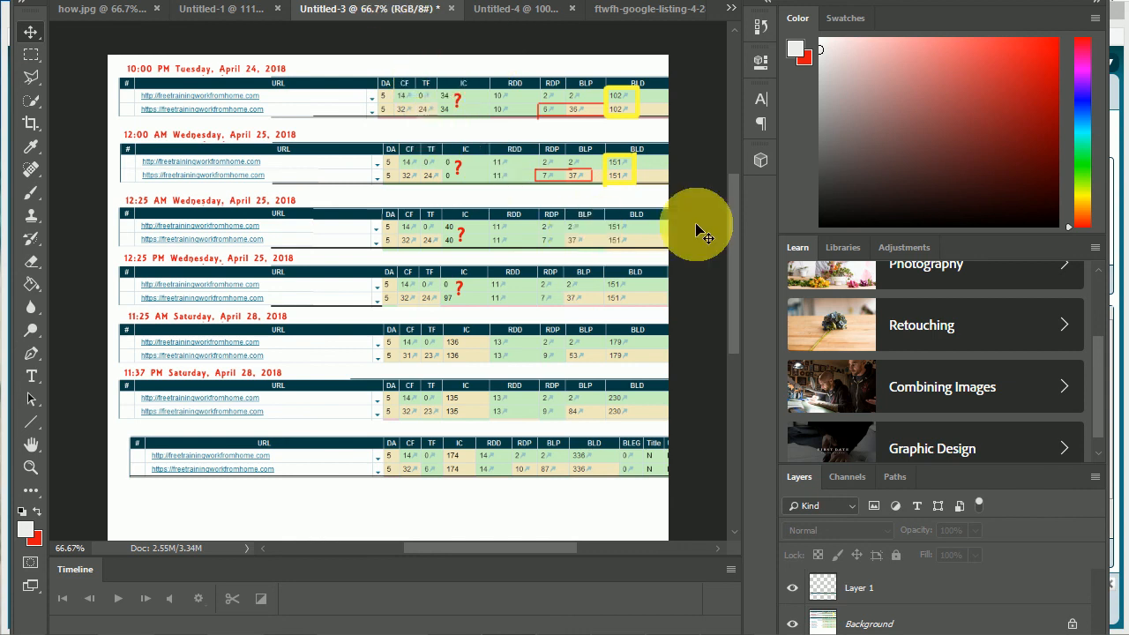
{"action": "left_click_drag", "start_coordinate": [734, 234], "coordinate": [730, 323]}
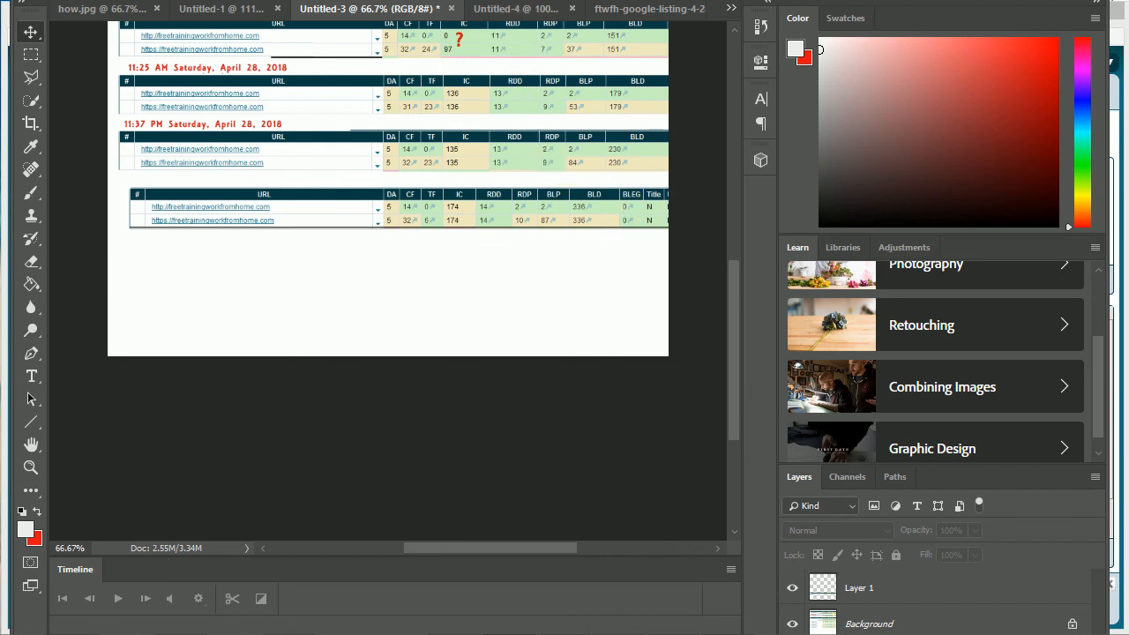
{"action": "left_click", "coordinate": [340, 0]}
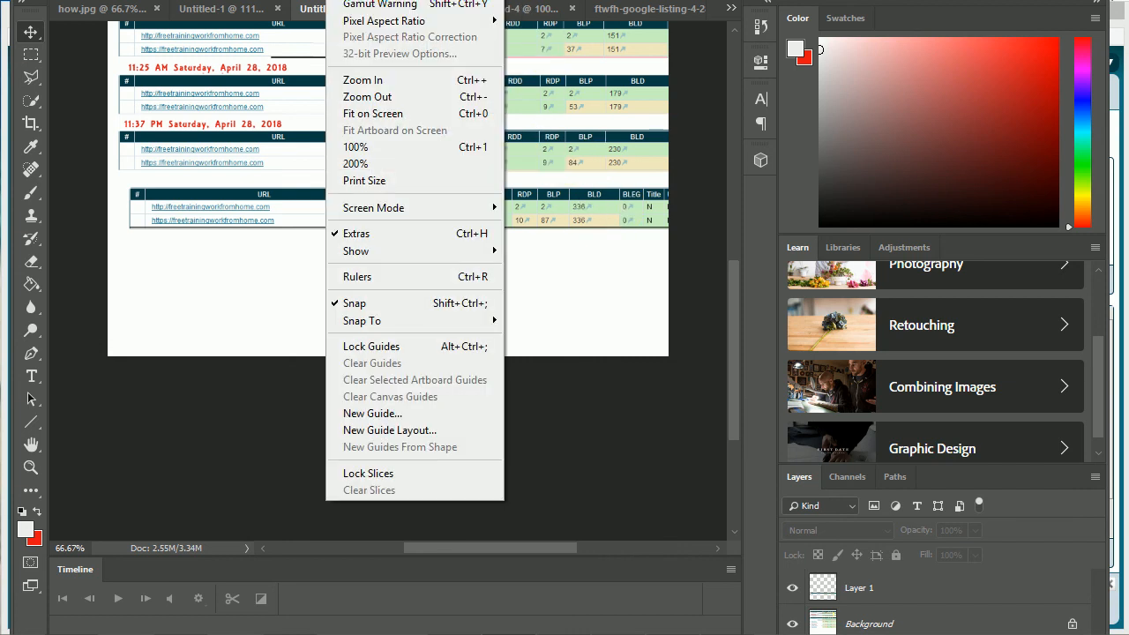
{"action": "left_click", "coordinate": [361, 82]}
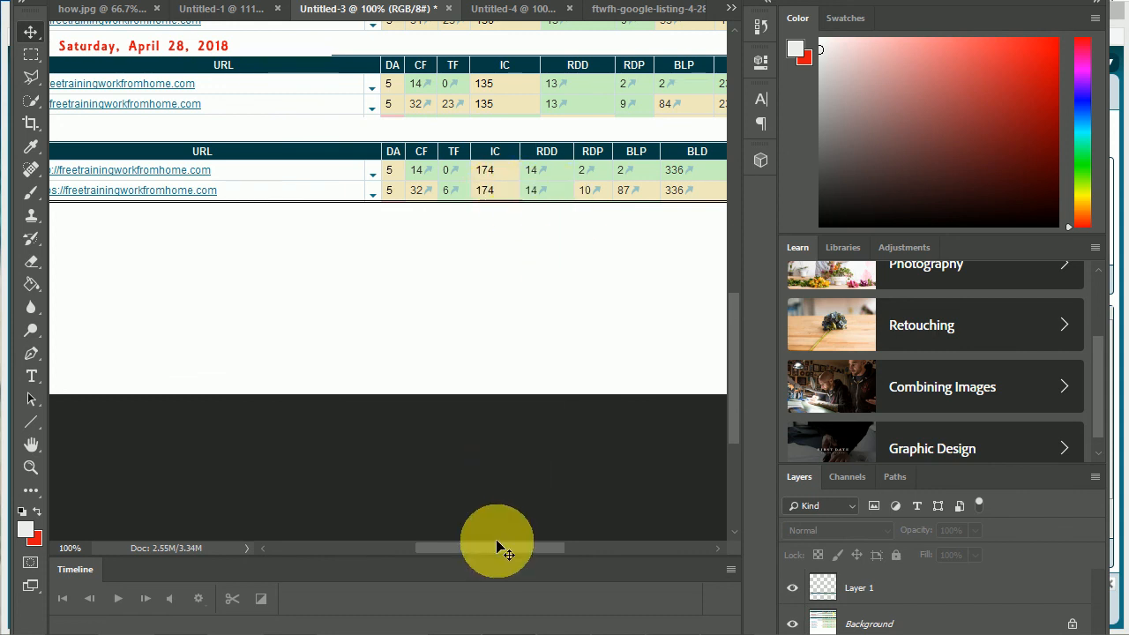
{"action": "left_click_drag", "start_coordinate": [493, 548], "coordinate": [529, 550]}
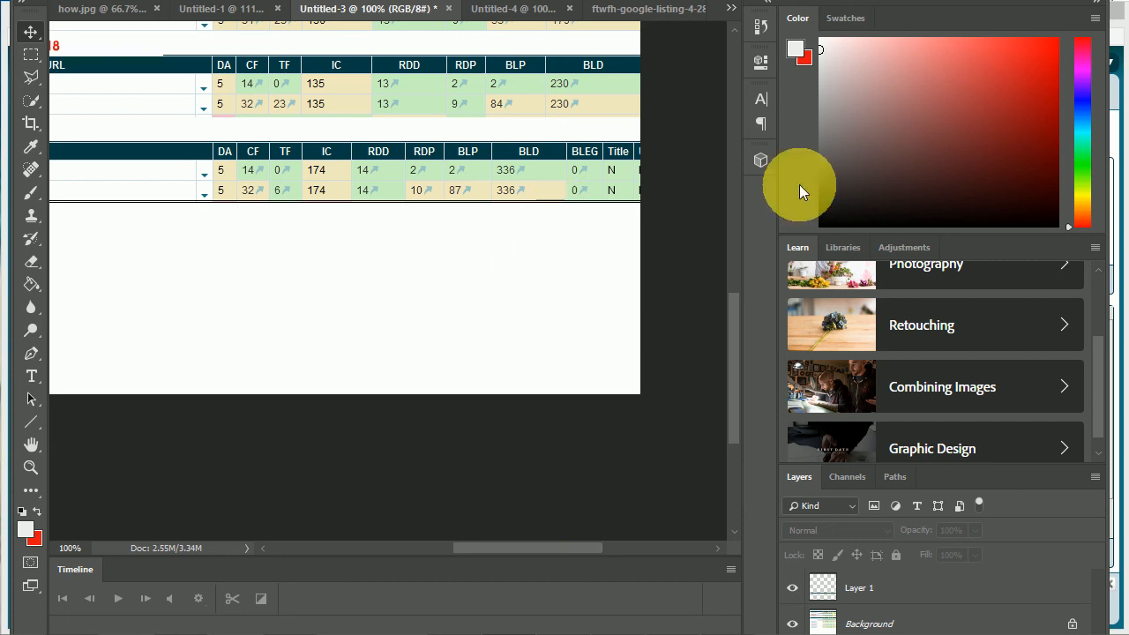
{"action": "left_click", "coordinate": [992, 1]}
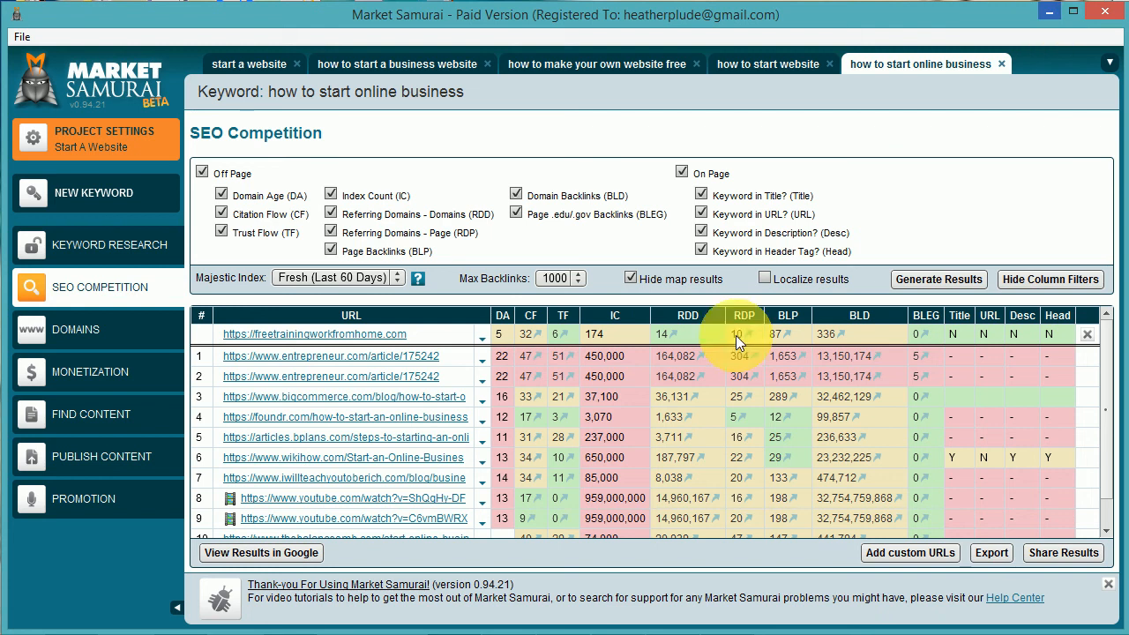
Switch to Firefox's Google results, read the Domain Score and Trust Score explanation, and briefly open the SEMrush overview for youtube.com.
{"action": "mouse_move", "coordinate": [287, 634]}
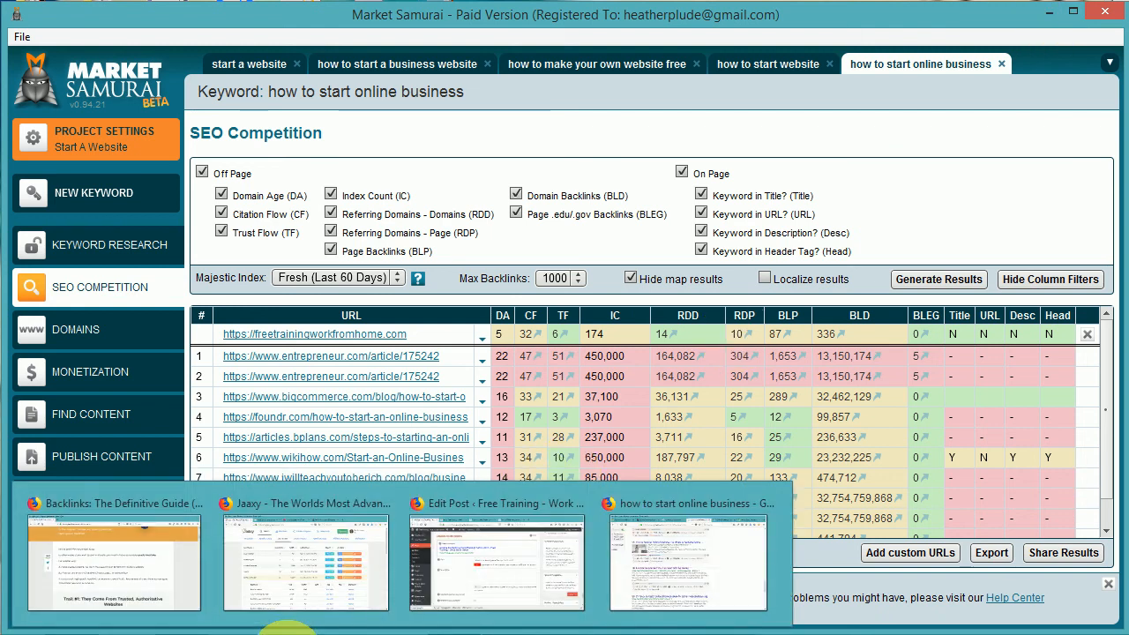
{"action": "left_click", "coordinate": [672, 562]}
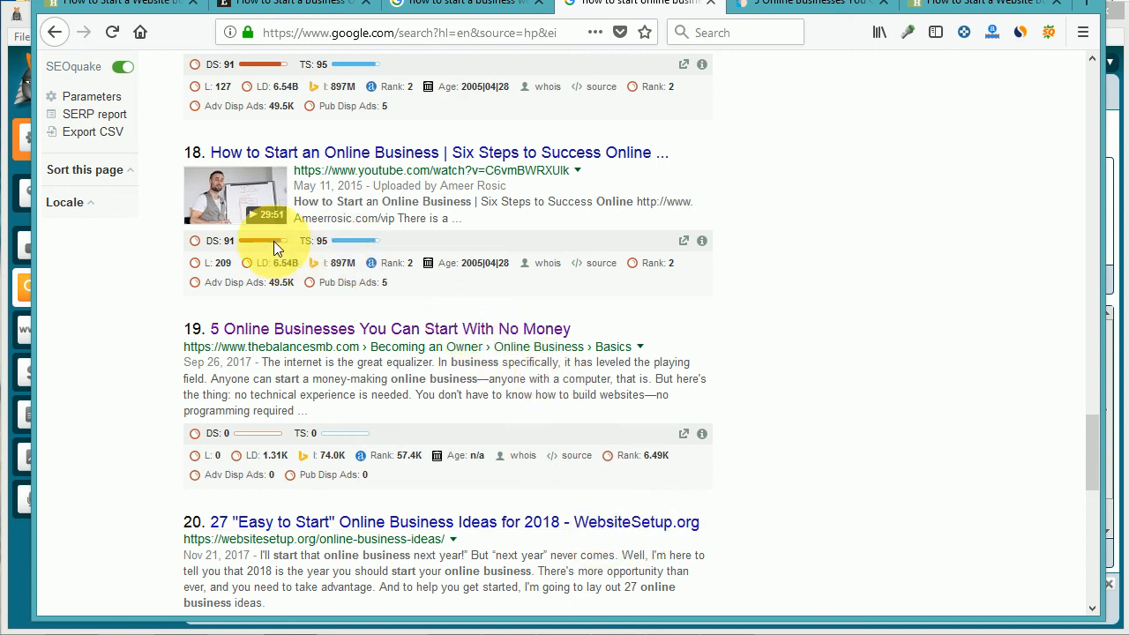
{"action": "mouse_move", "coordinate": [701, 242]}
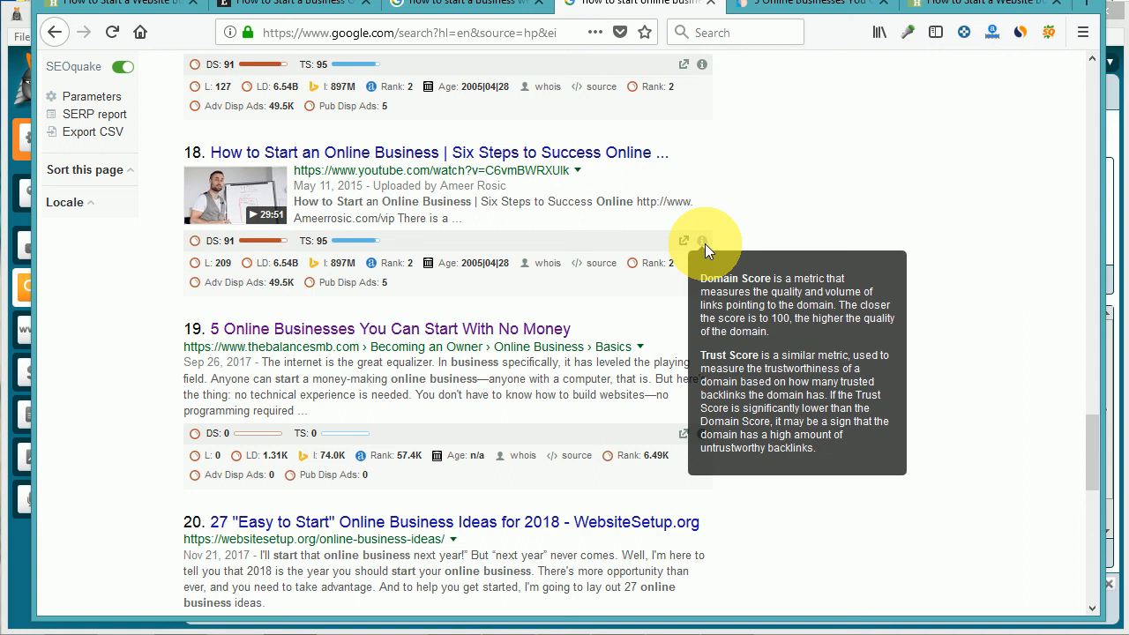
{"action": "left_click", "coordinate": [684, 242]}
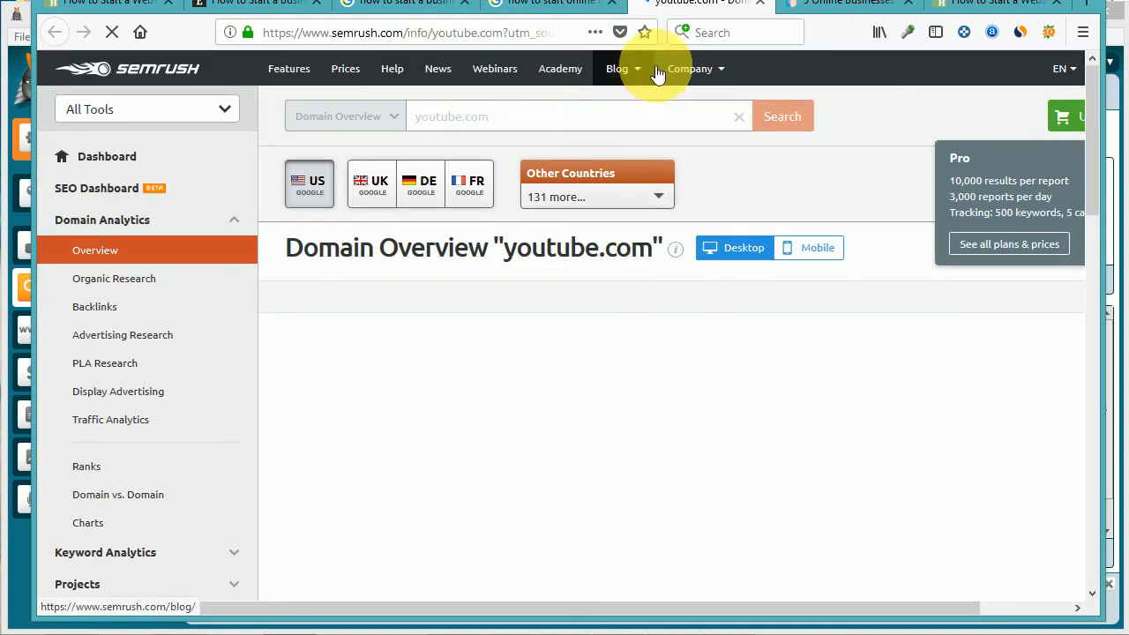
{"action": "left_click", "coordinate": [764, 5]}
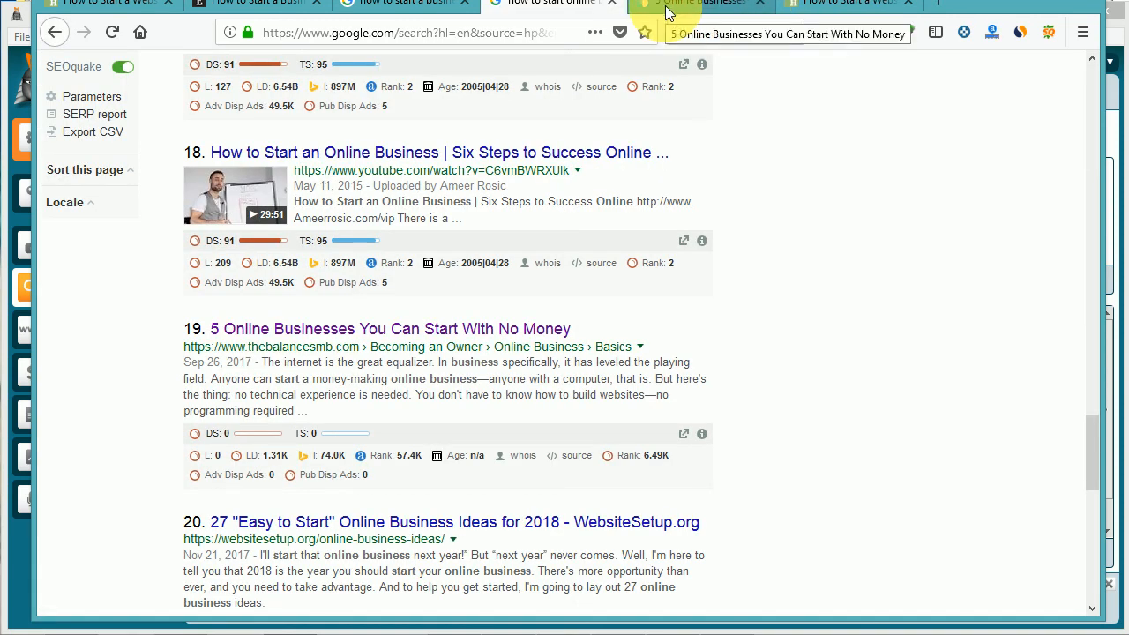